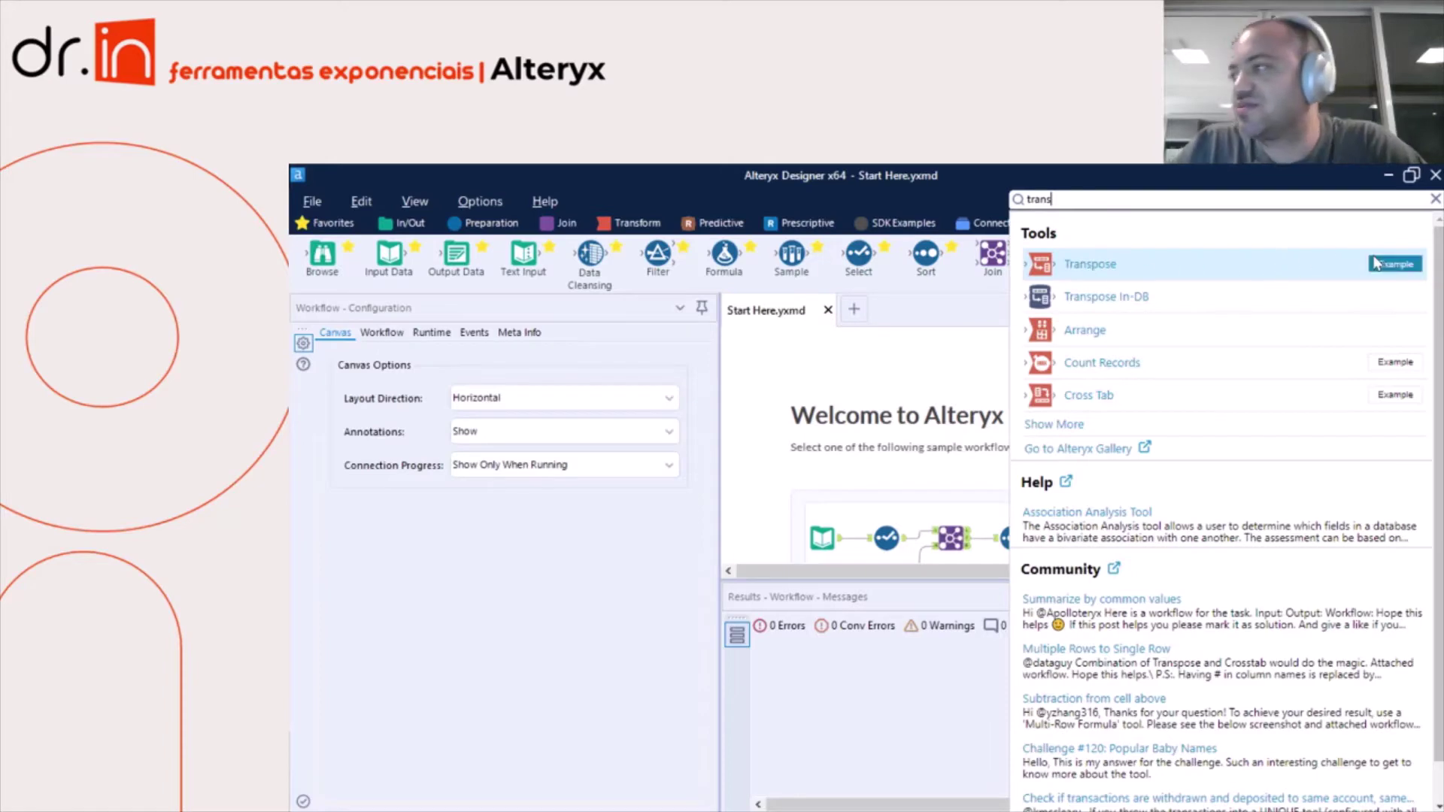
Open the example workflow for the Transpose tool and run it
click(1379, 260)
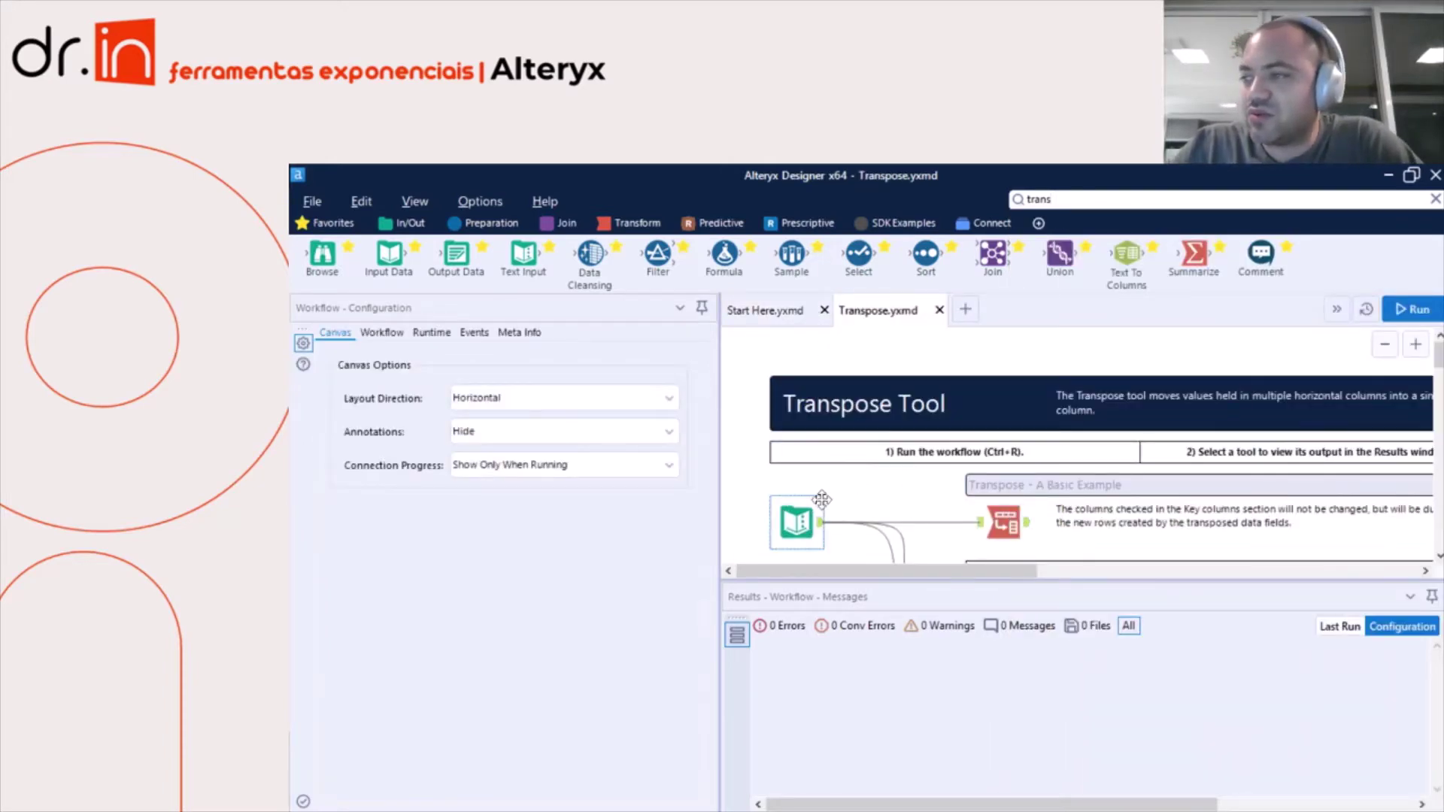
click(1415, 309)
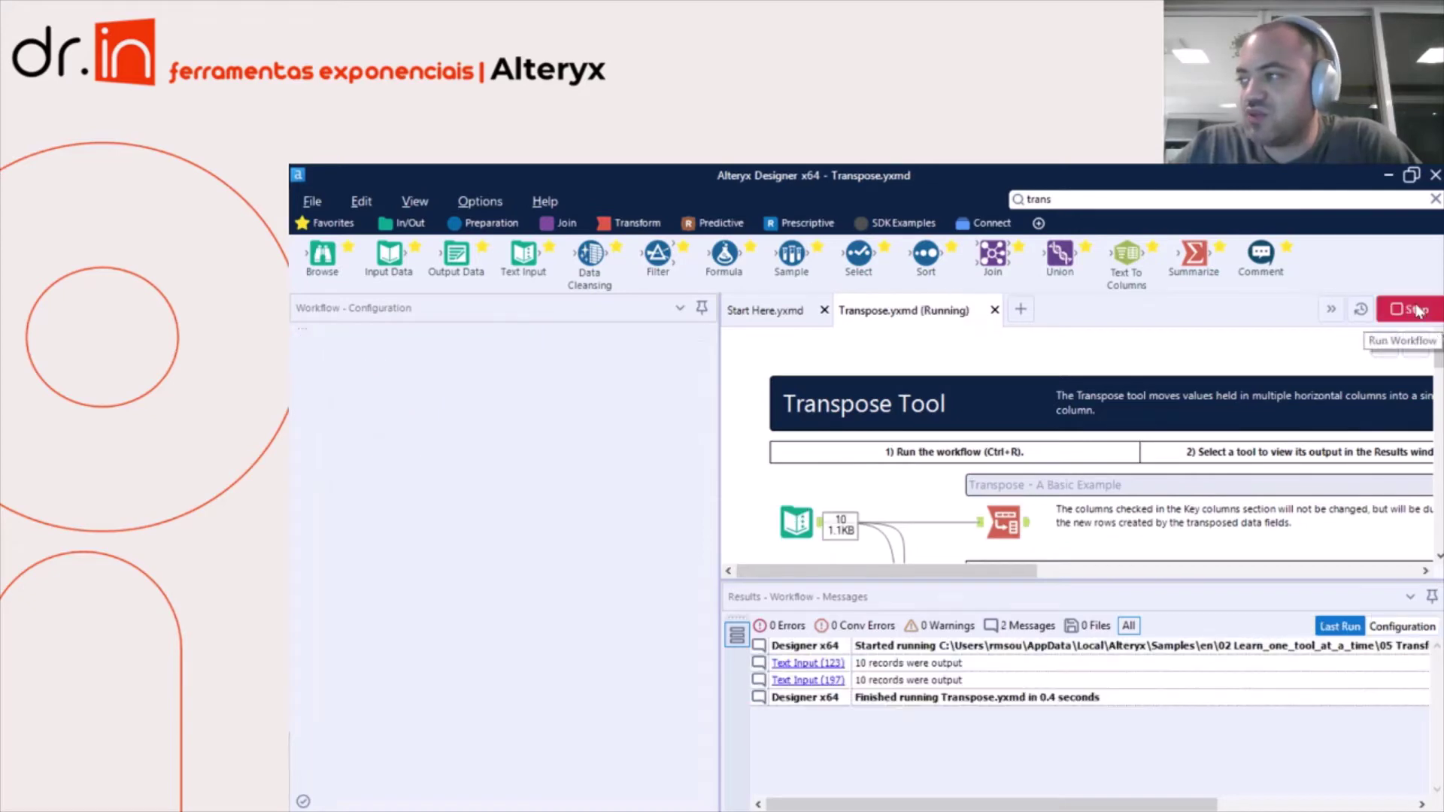
Examine the basic example's Text Input table, from its product description columns across to the monthly sales columns
click(792, 524)
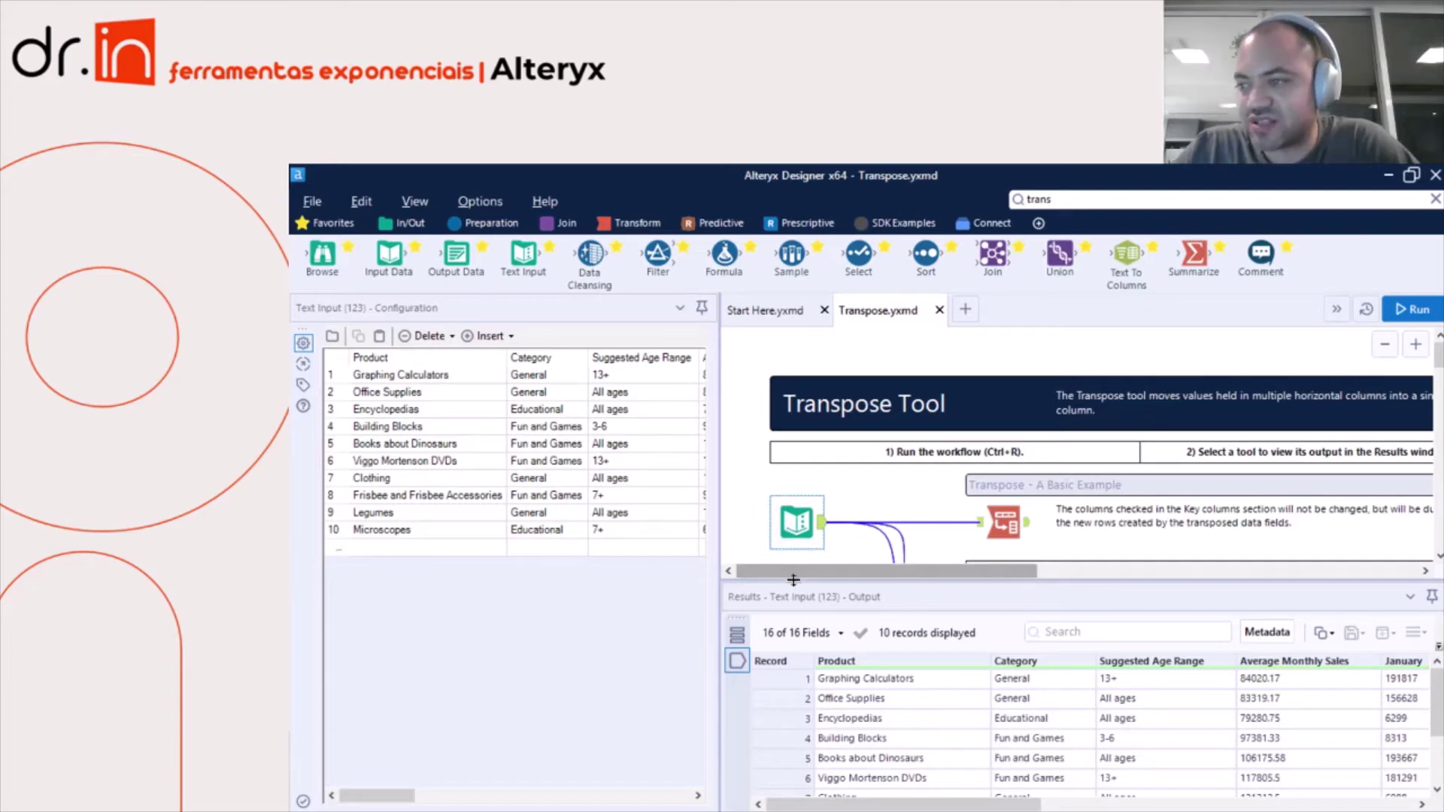
drag(793, 580, 796, 600)
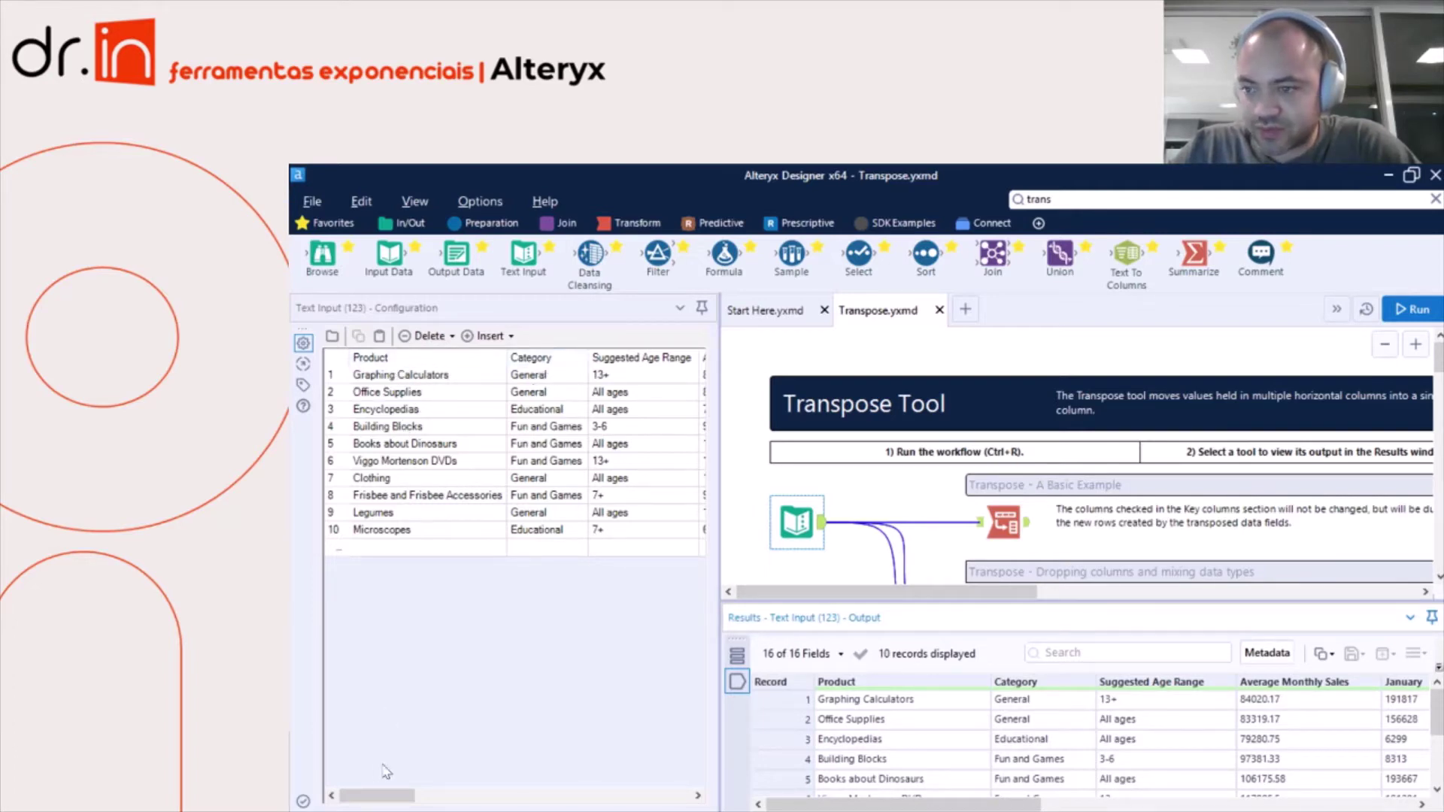
mouse_move(393, 797)
mouse_down()
mouse_move(441, 799)
mouse_move(408, 800)
mouse_up()
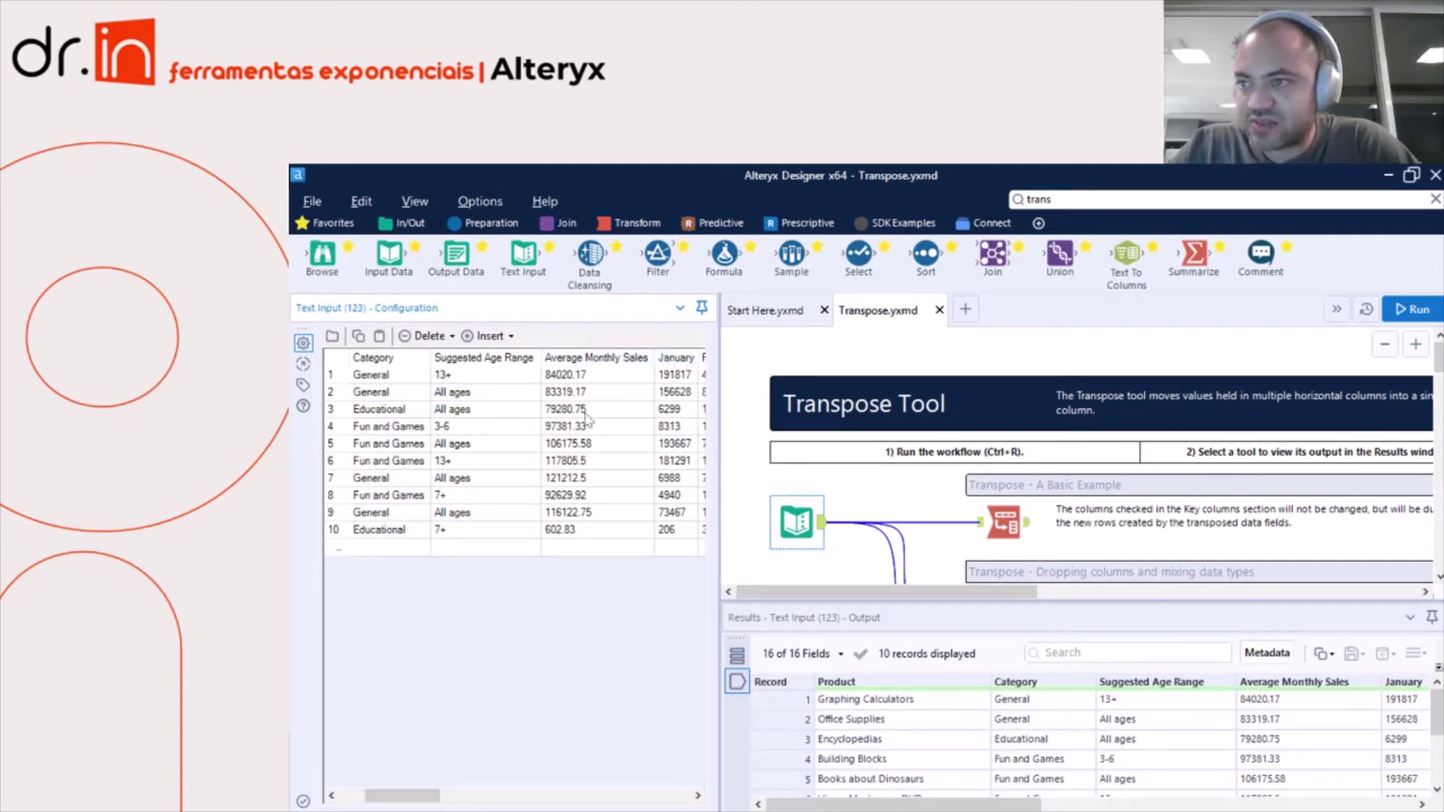
drag(397, 797, 436, 797)
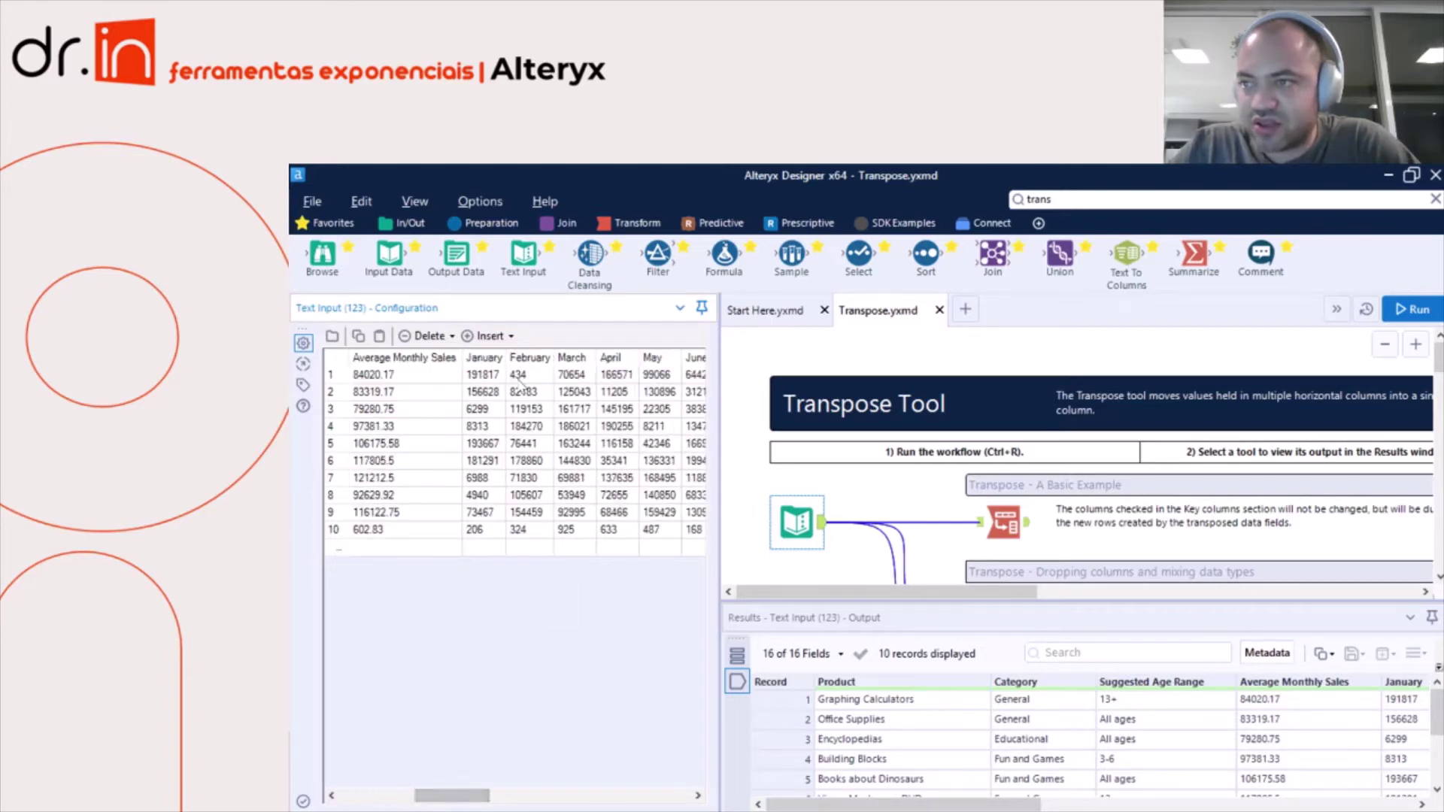
click(493, 359)
key(Tab)
key(Tab)
key(Tab)
key(Tab)
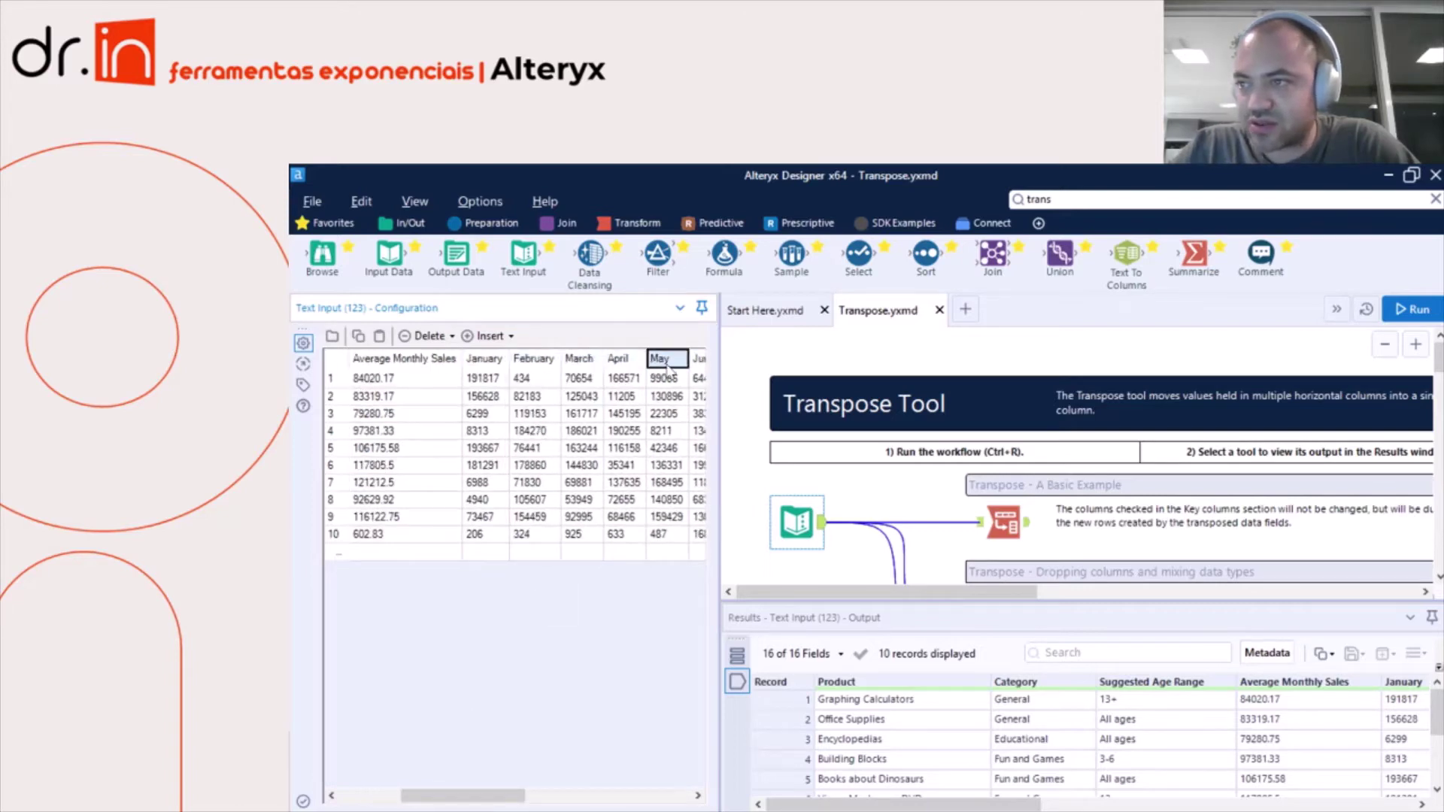
Review the Text Input table again from Product onward, comparing the descriptive columns with the January to August columns
drag(444, 797, 386, 797)
click(576, 359)
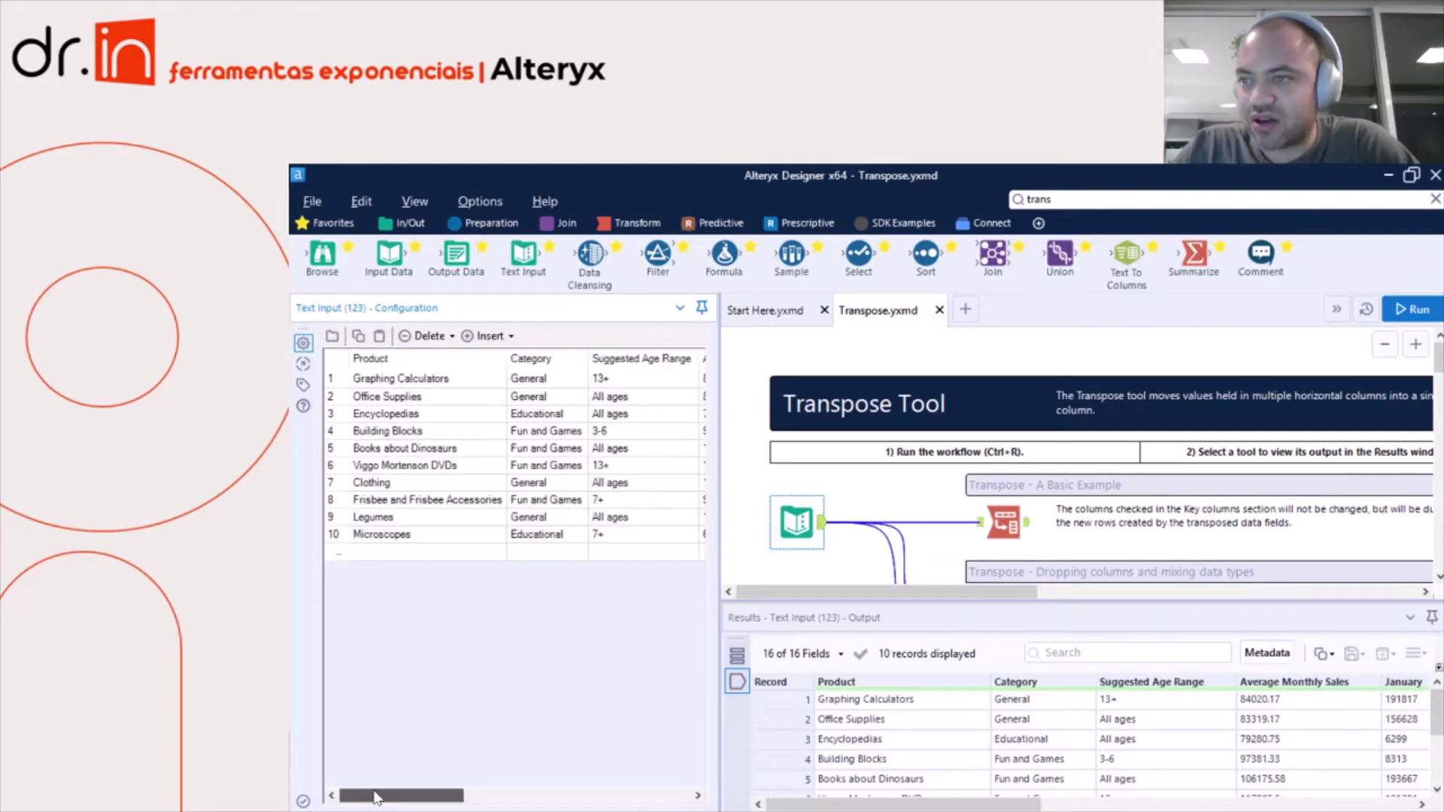
drag(391, 799, 412, 799)
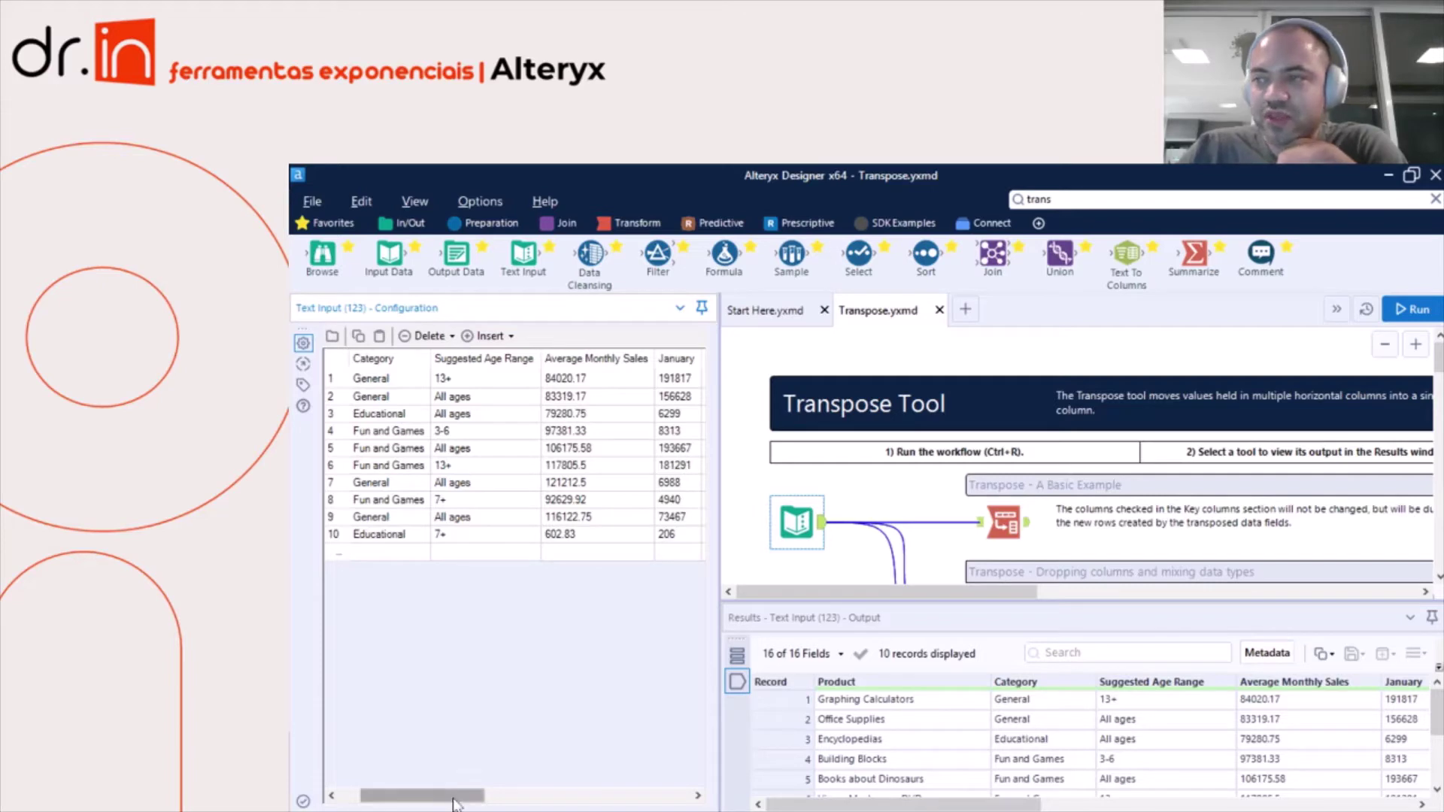
drag(453, 803, 513, 803)
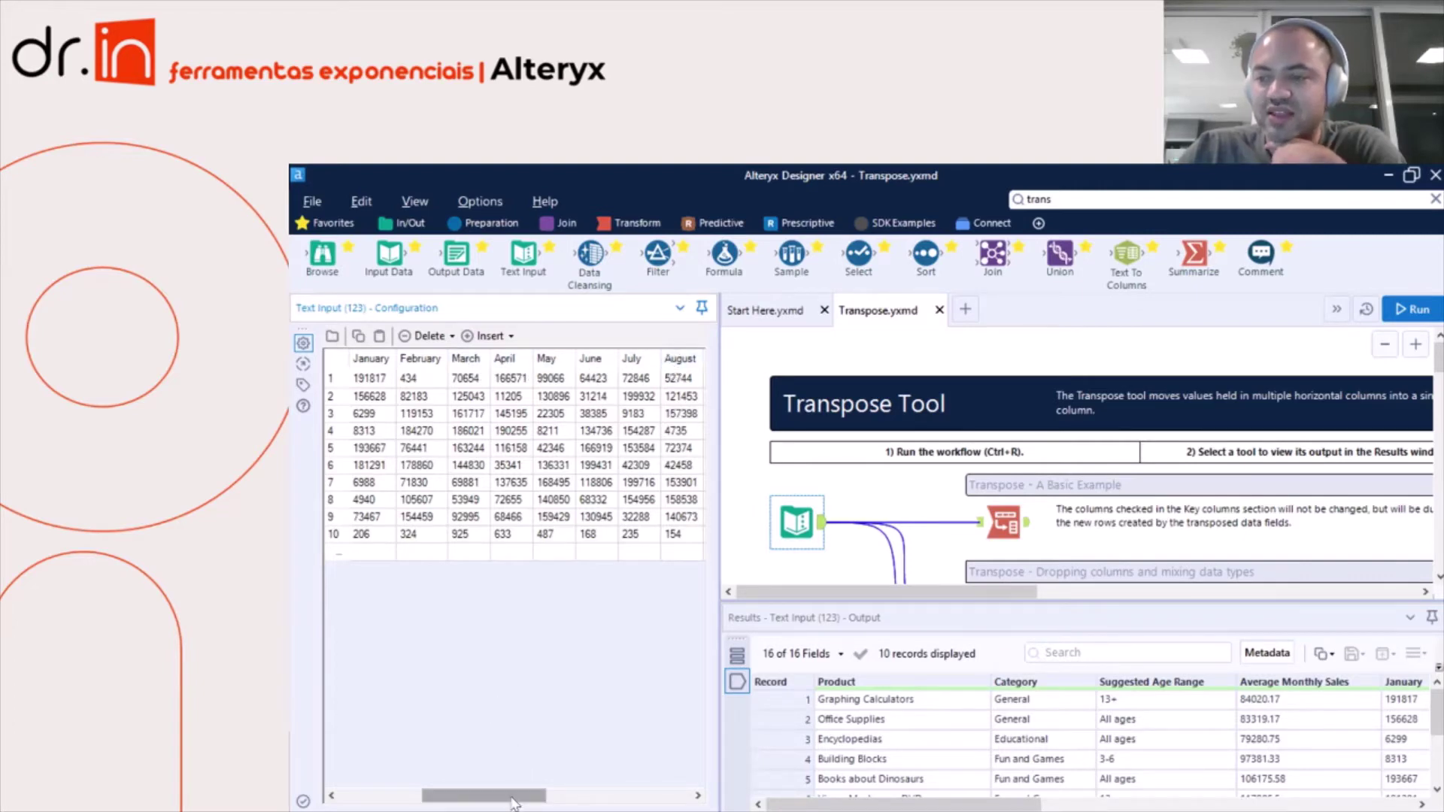
drag(513, 803, 391, 771)
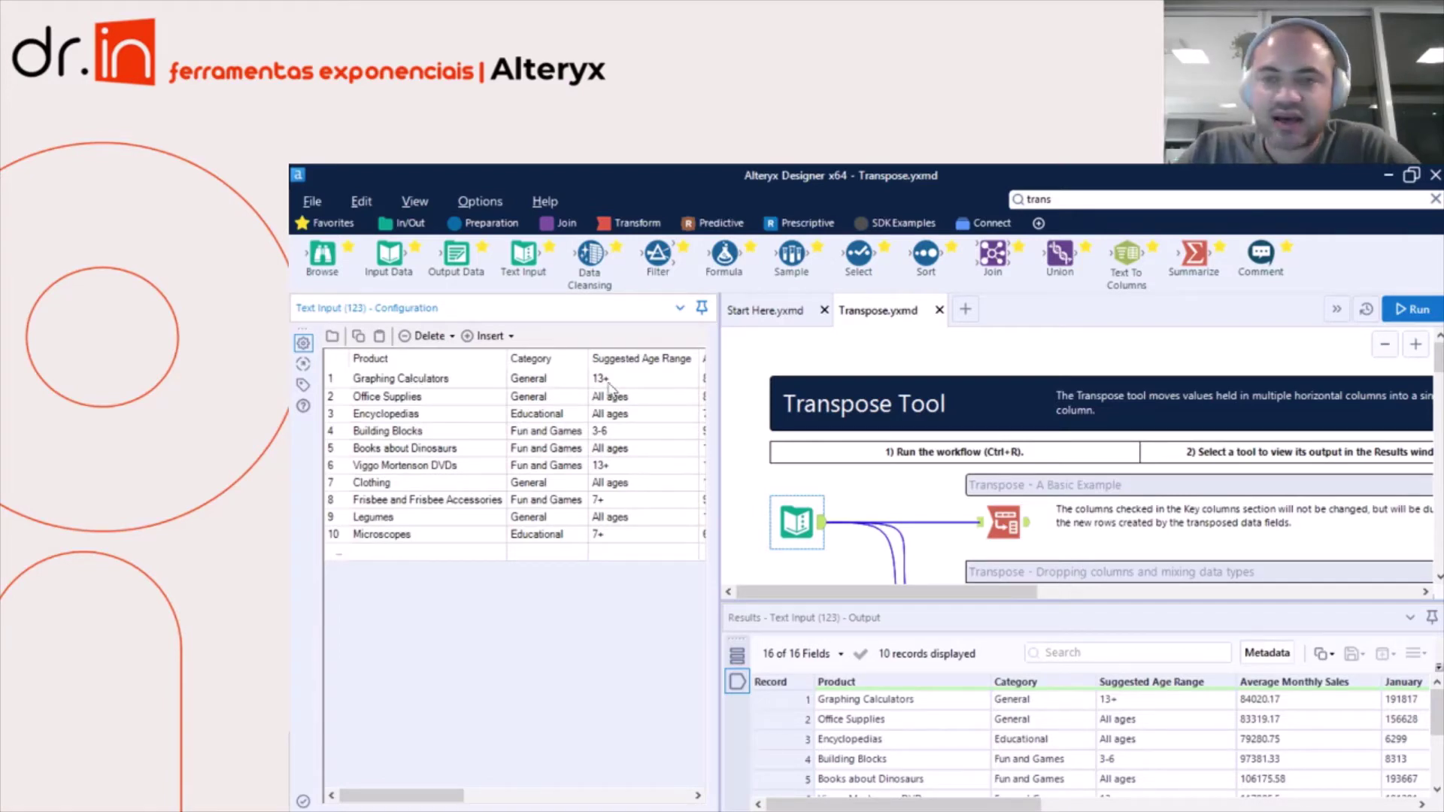
drag(438, 799, 454, 800)
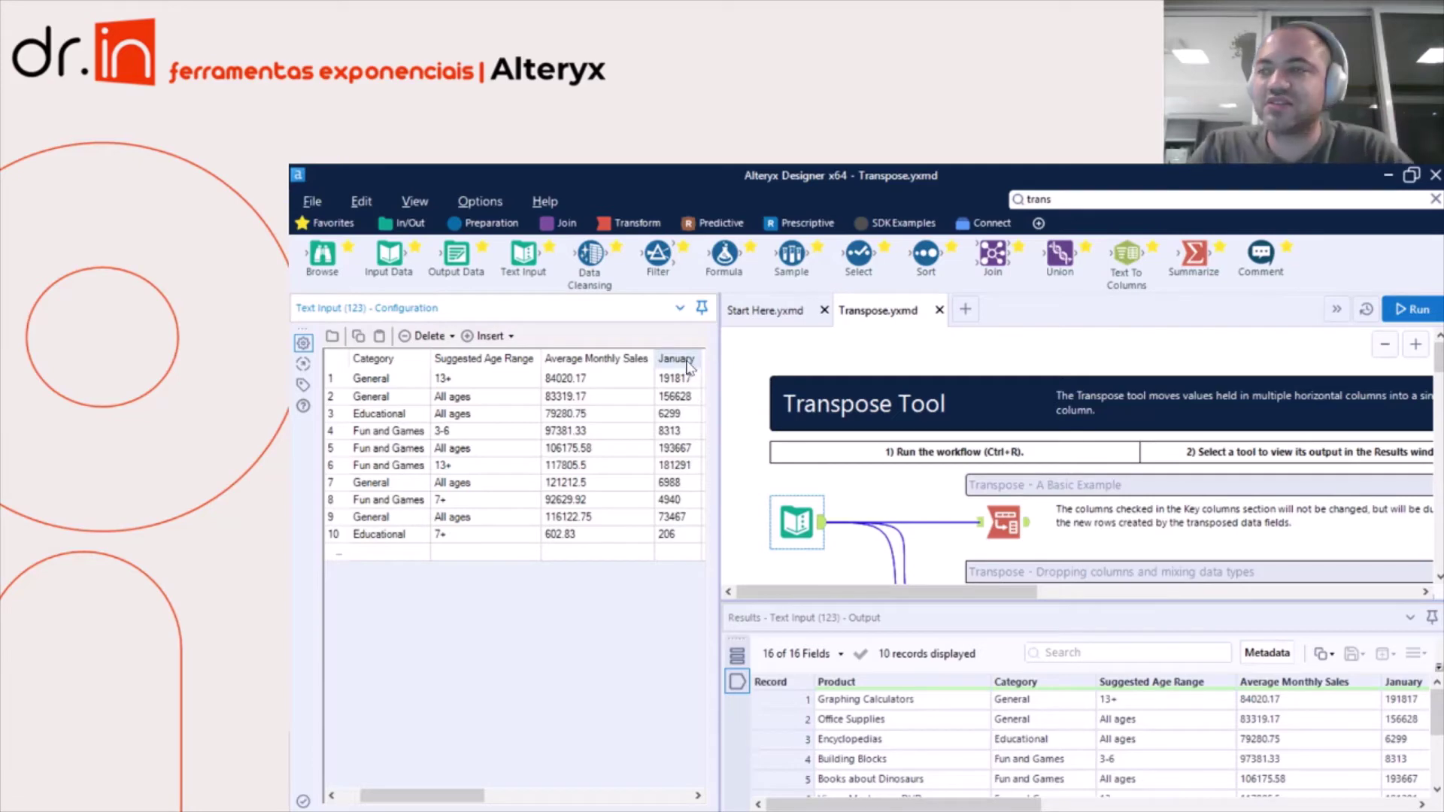
Open the basic example's Transpose tool configuration and review the selected Key Columns and Data Columns
click(1006, 522)
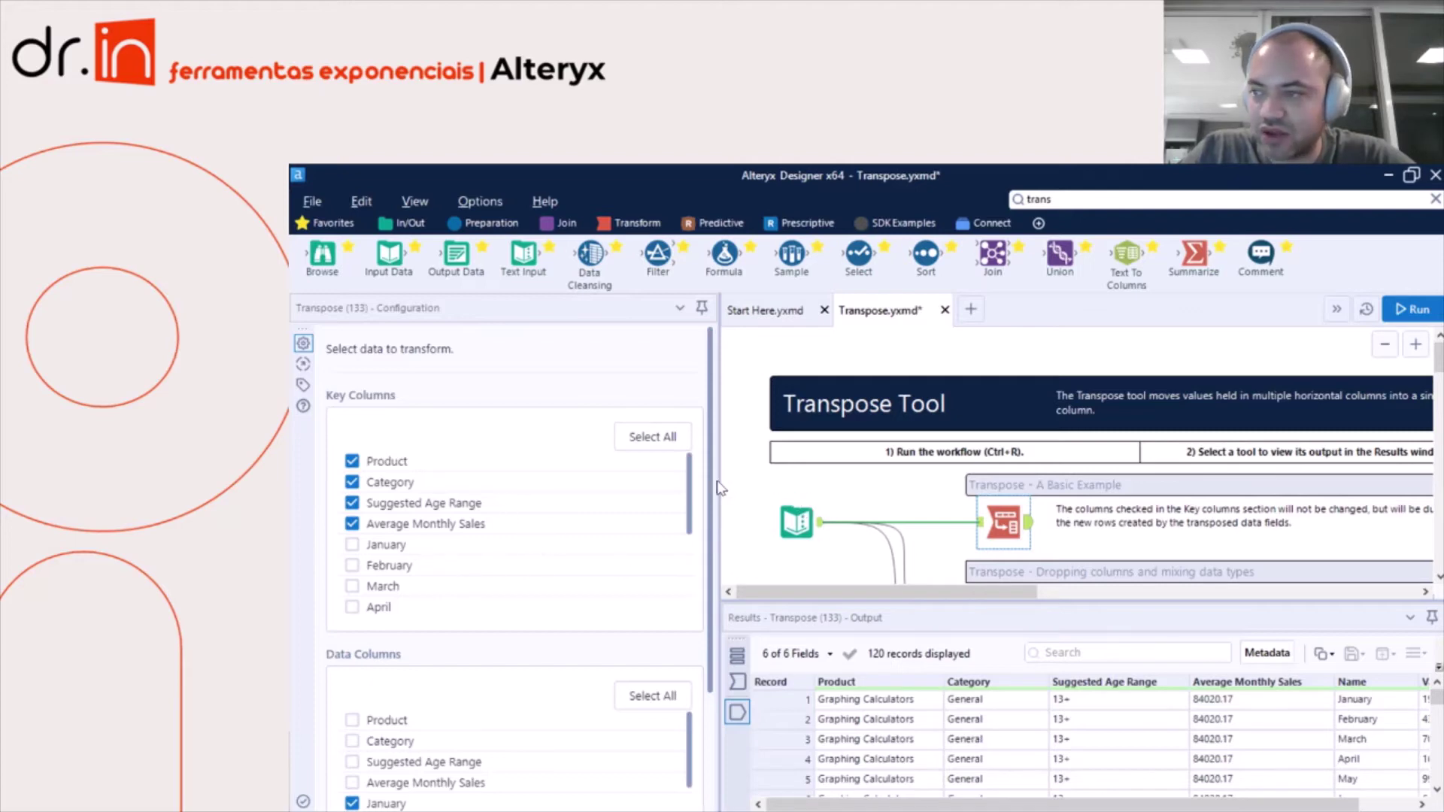
scroll(432, 541, down, 4)
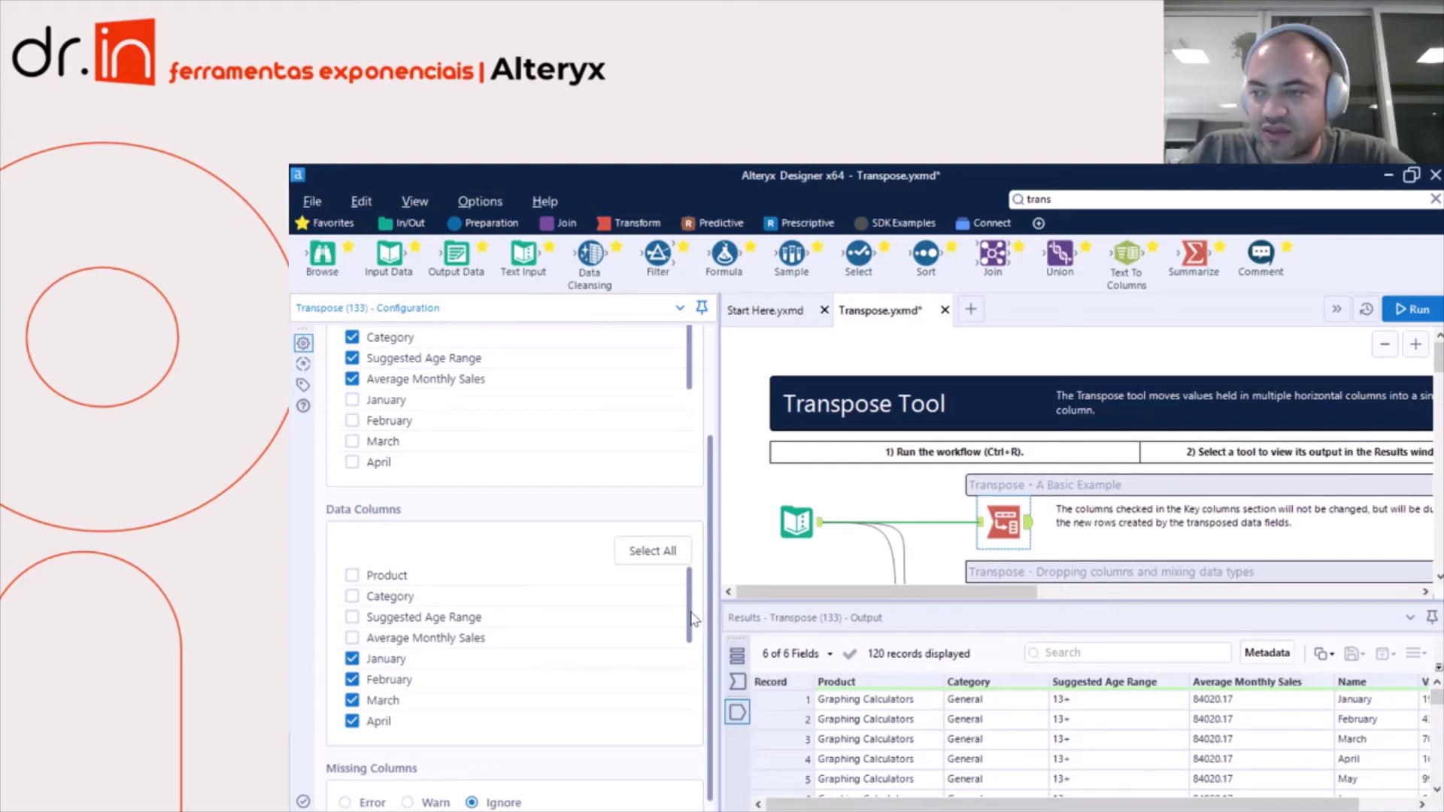
mouse_move(689, 616)
mouse_down()
mouse_move(688, 722)
mouse_move(683, 645)
mouse_up()
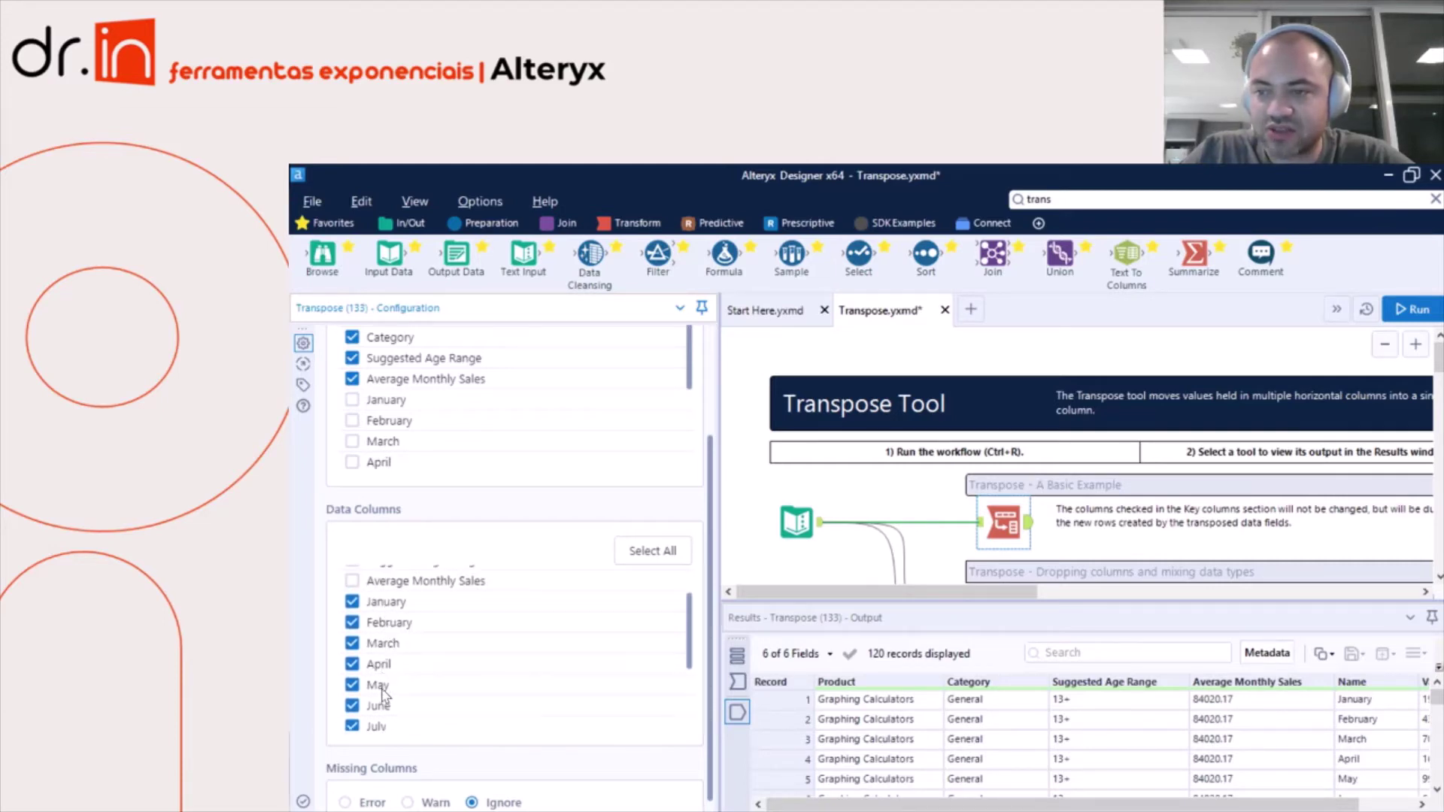
scroll(378, 707, down, 2)
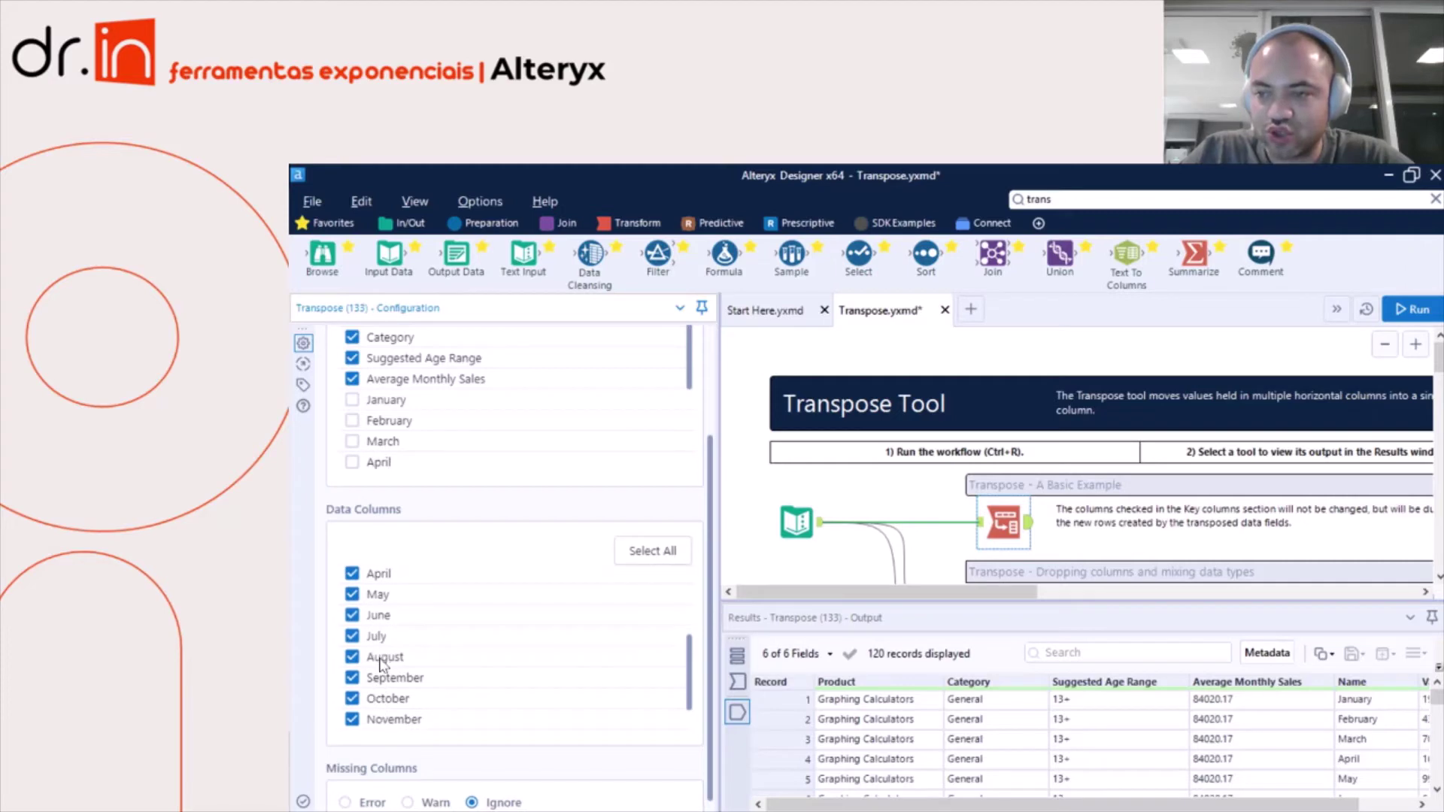
scroll(393, 696, down, 1)
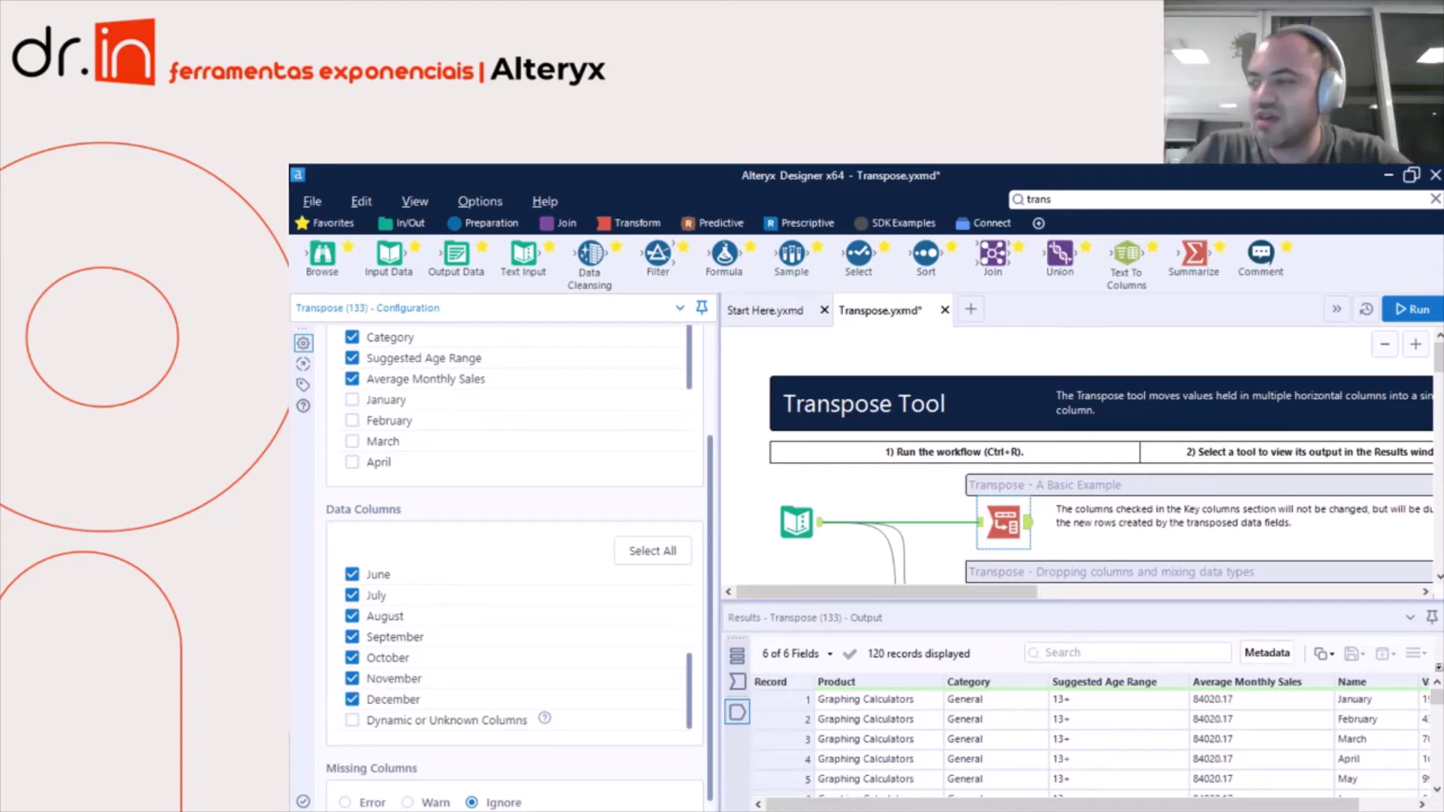
Recheck the Transpose tool's Data Columns against its input records and rerun the workflow
click(738, 684)
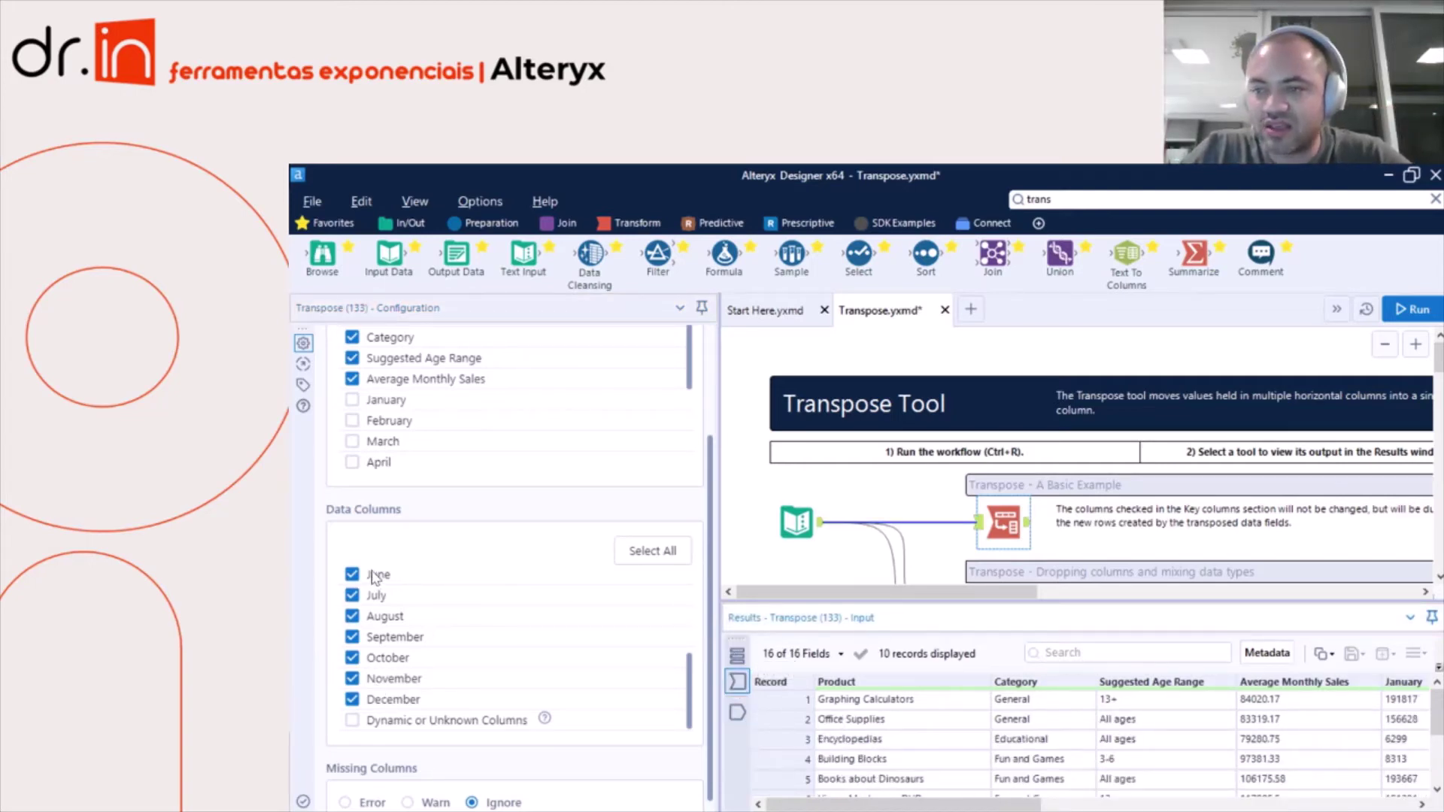
scroll(390, 682, up, 3)
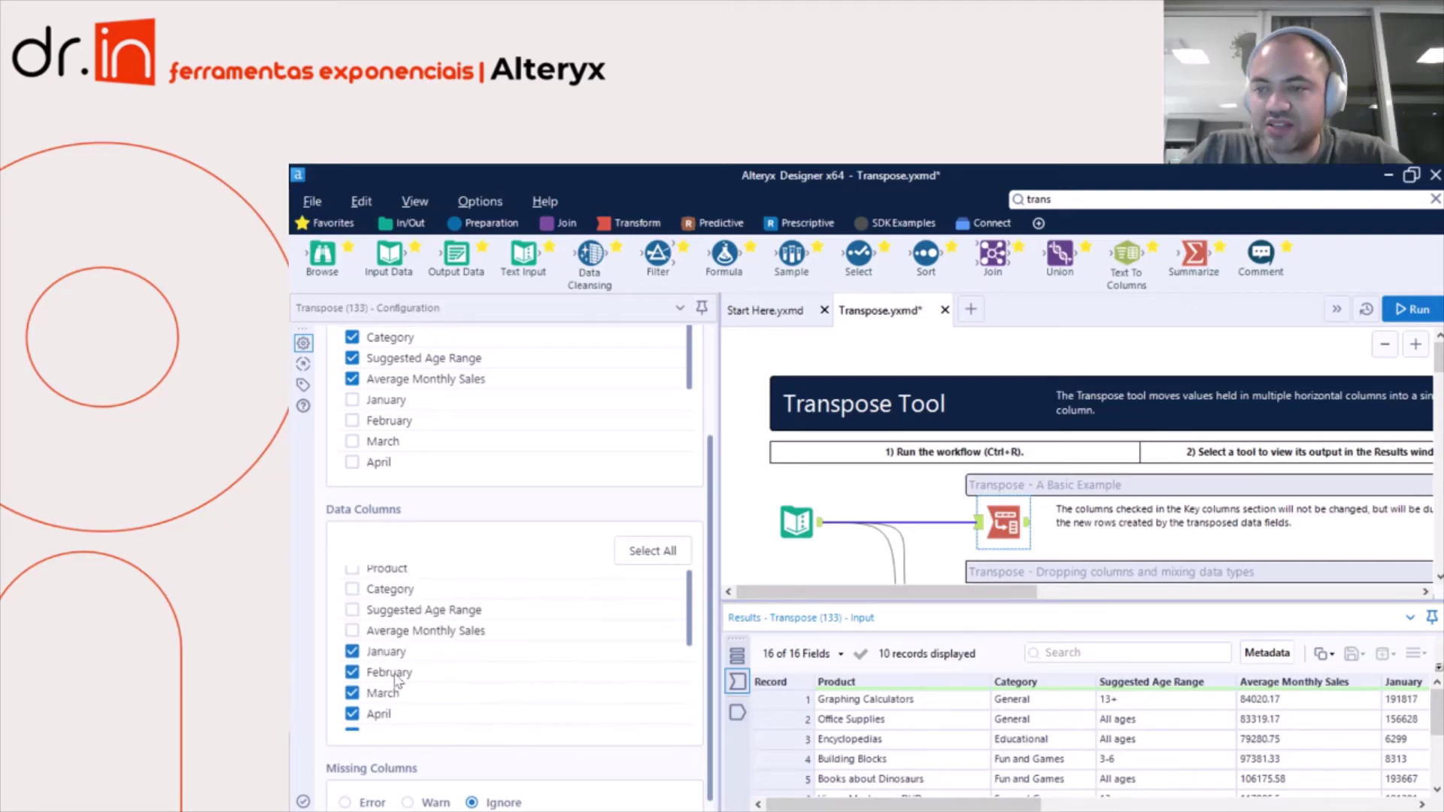
scroll(394, 672, down, 4)
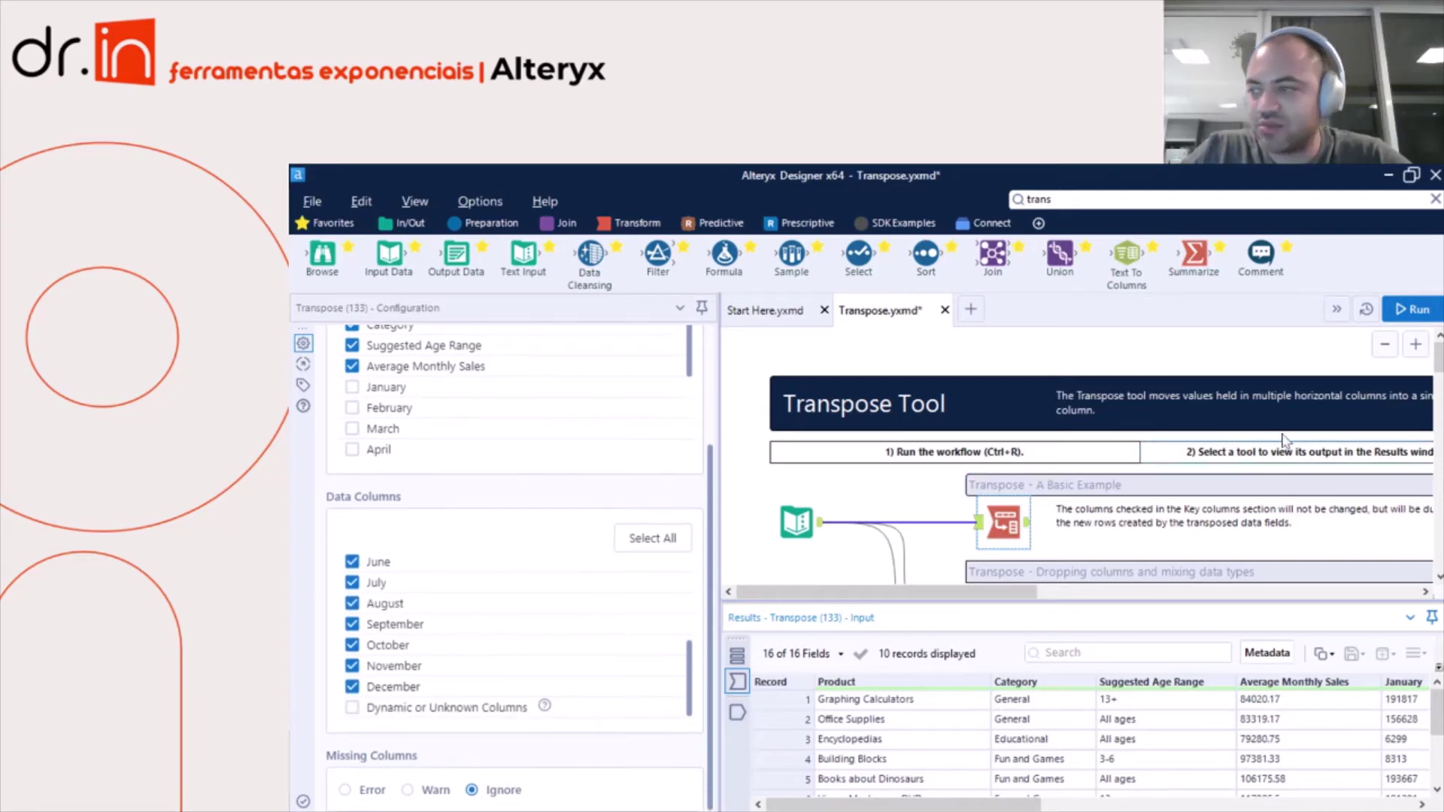
click(1412, 309)
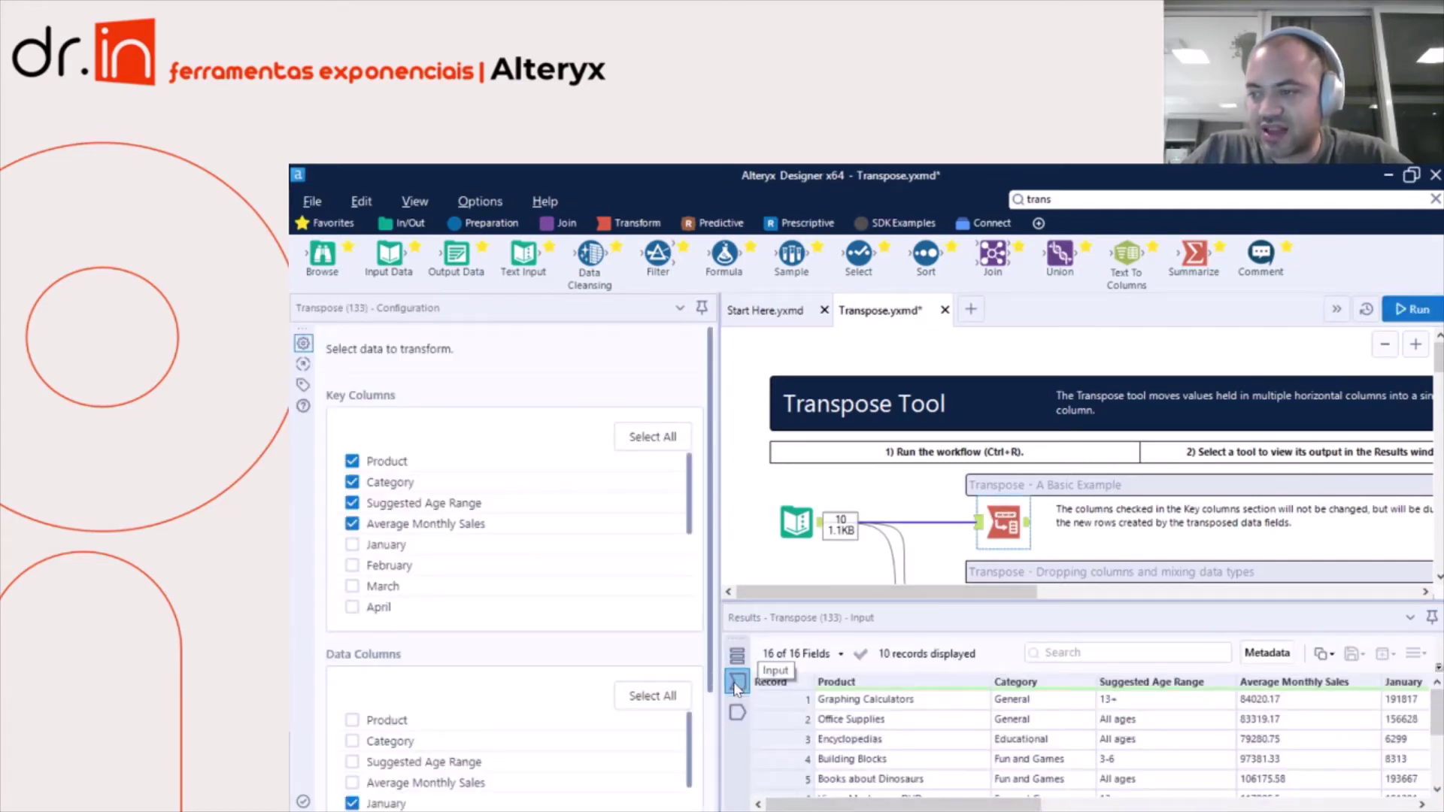
Compare the January to December columns in the Transpose input with the Name and Value columns in its output
drag(871, 804, 1034, 805)
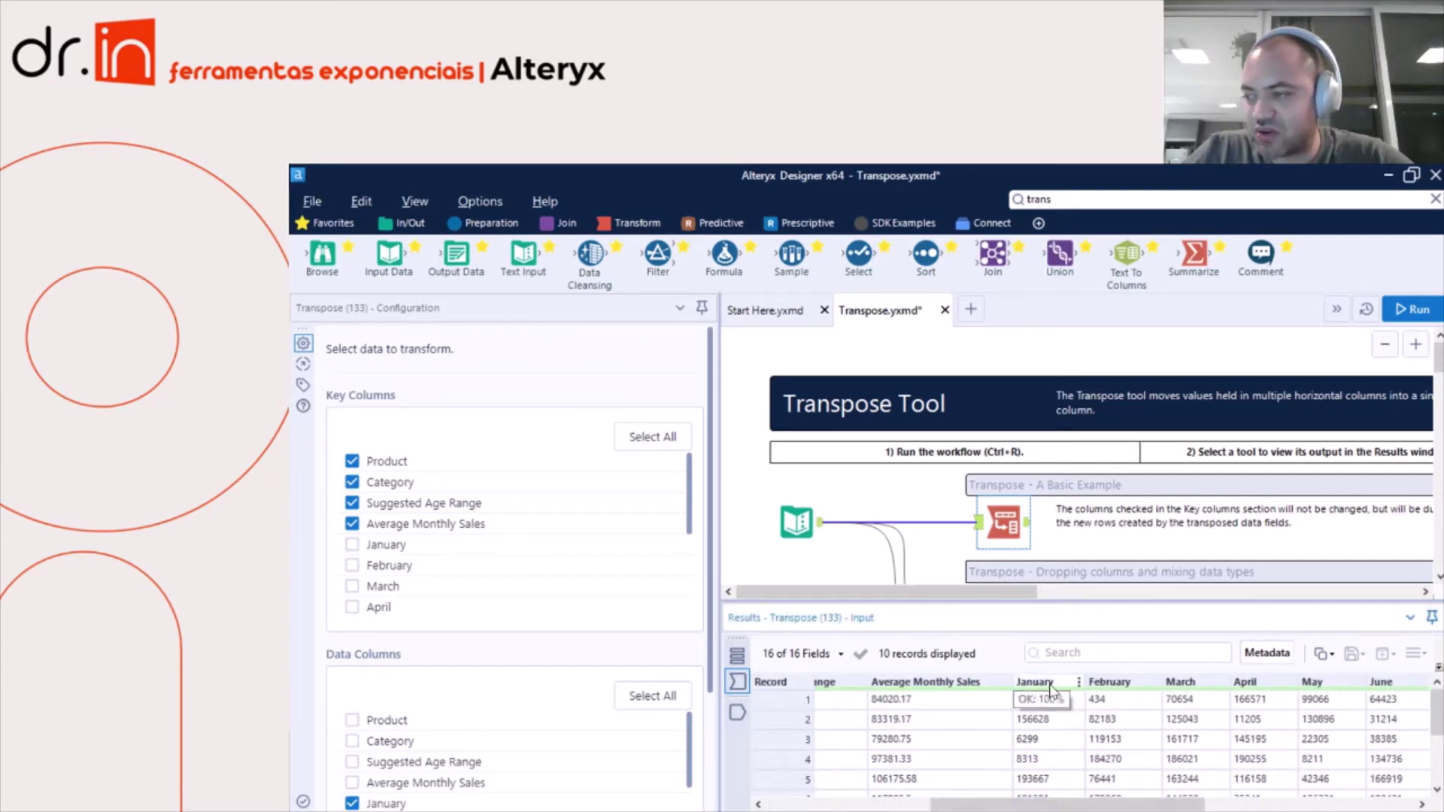
drag(1151, 805, 1358, 806)
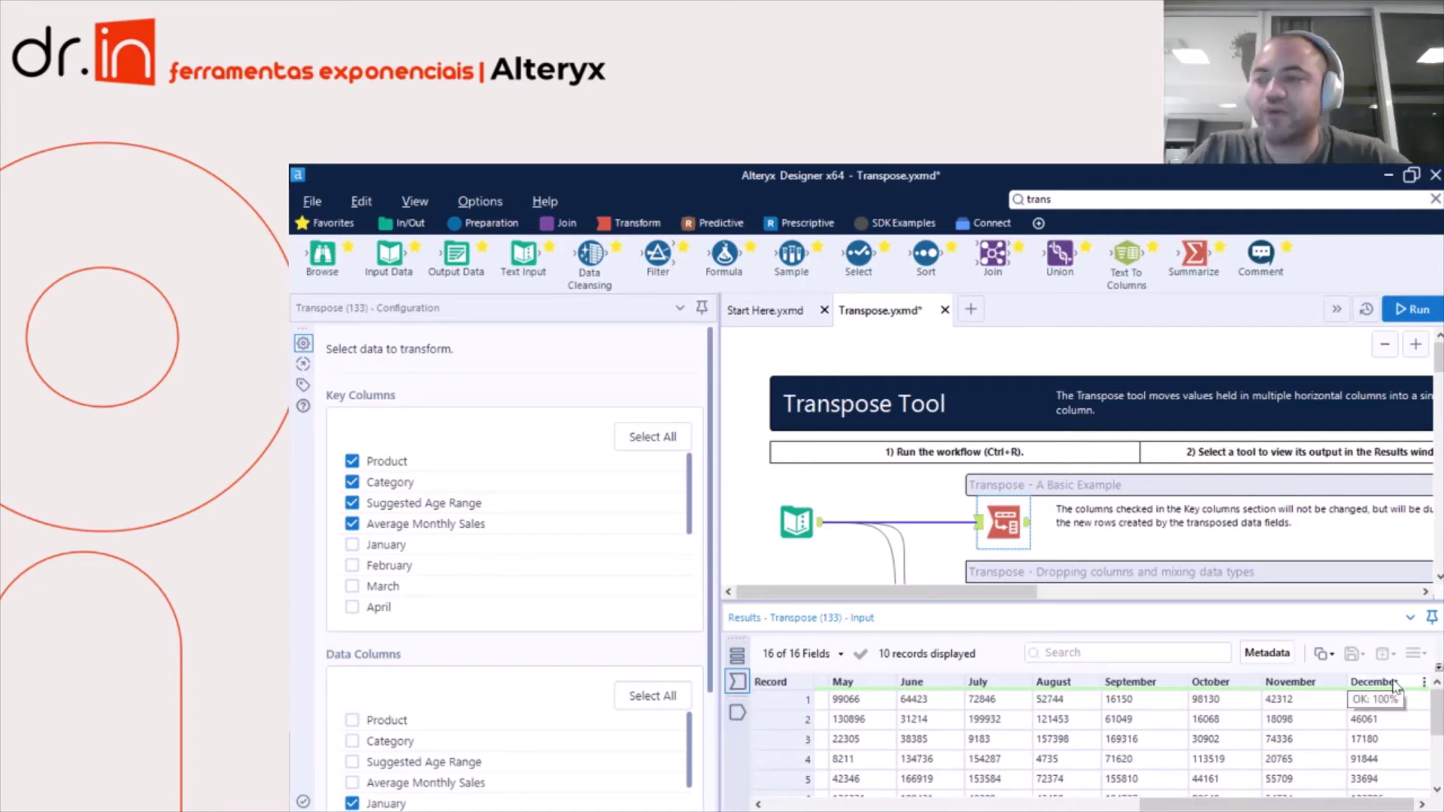
click(737, 713)
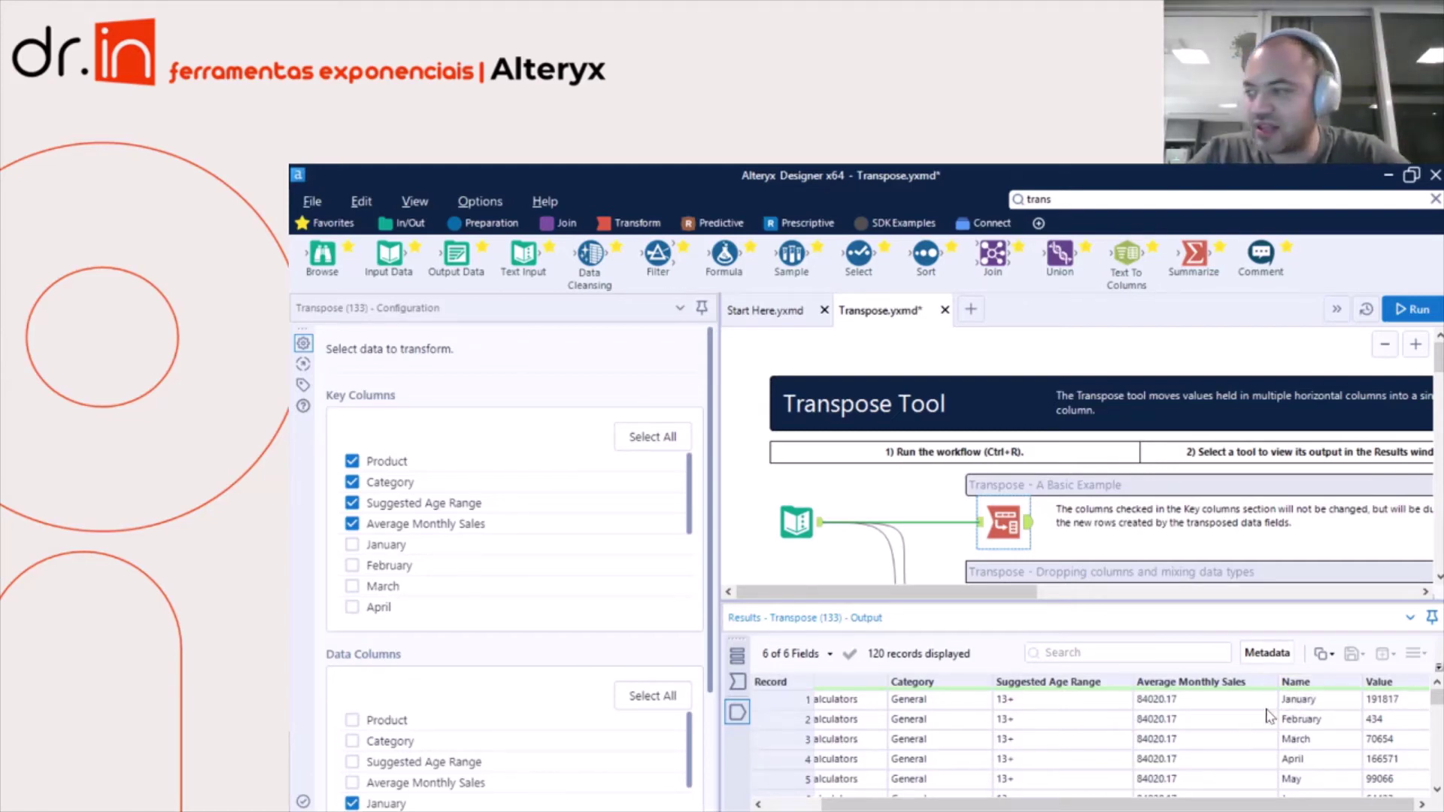
scroll(1295, 740, down, 3)
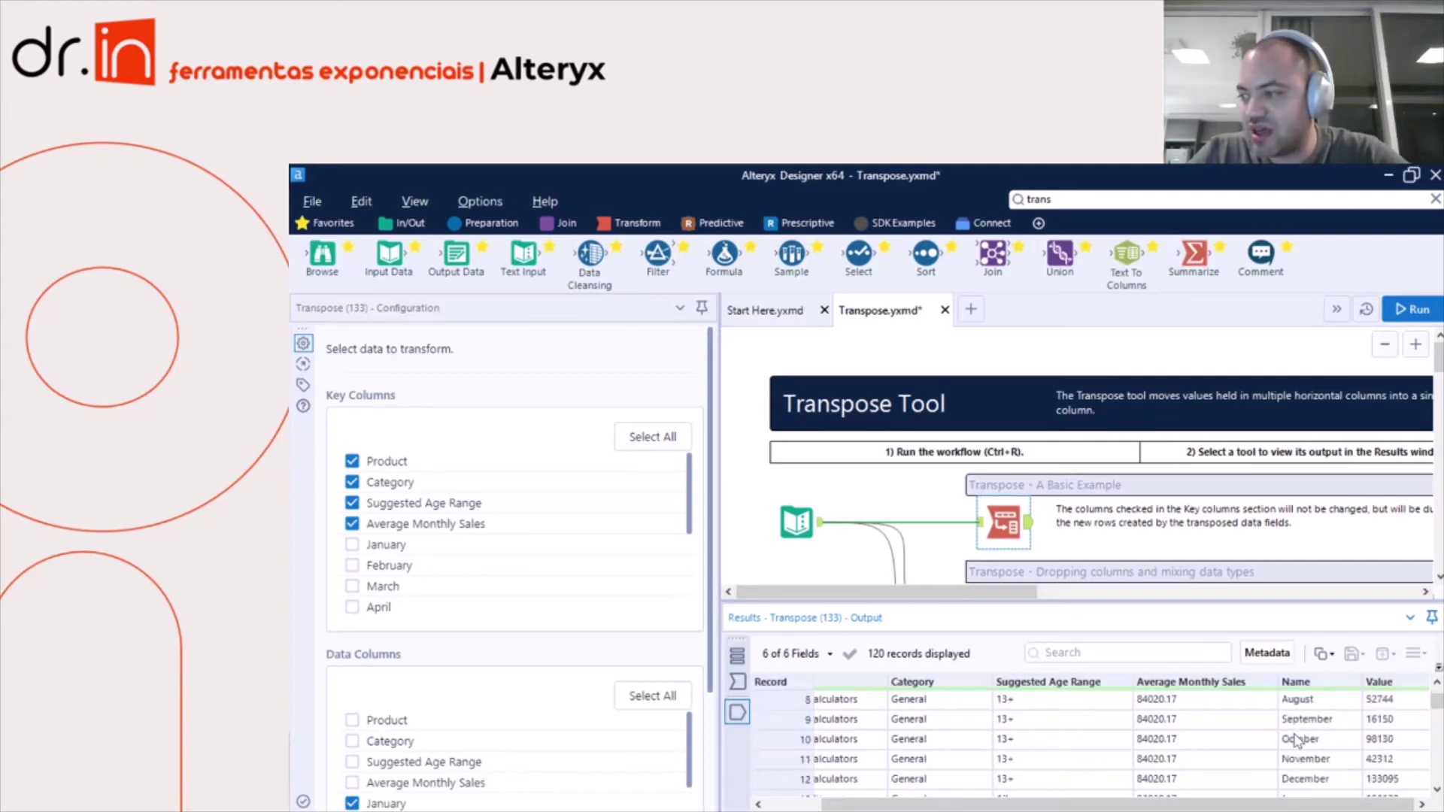
click(1306, 782)
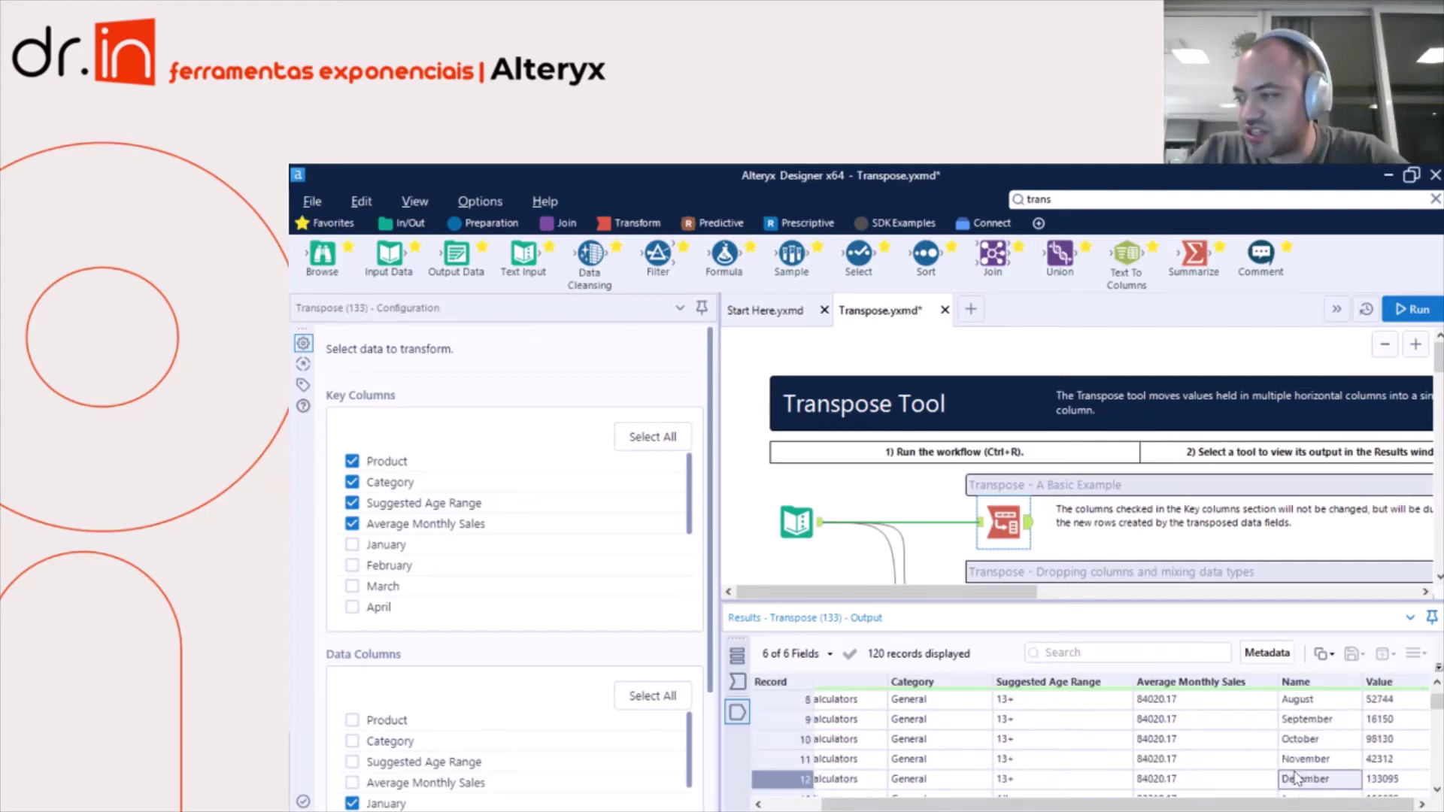
scroll(1301, 775, up, 4)
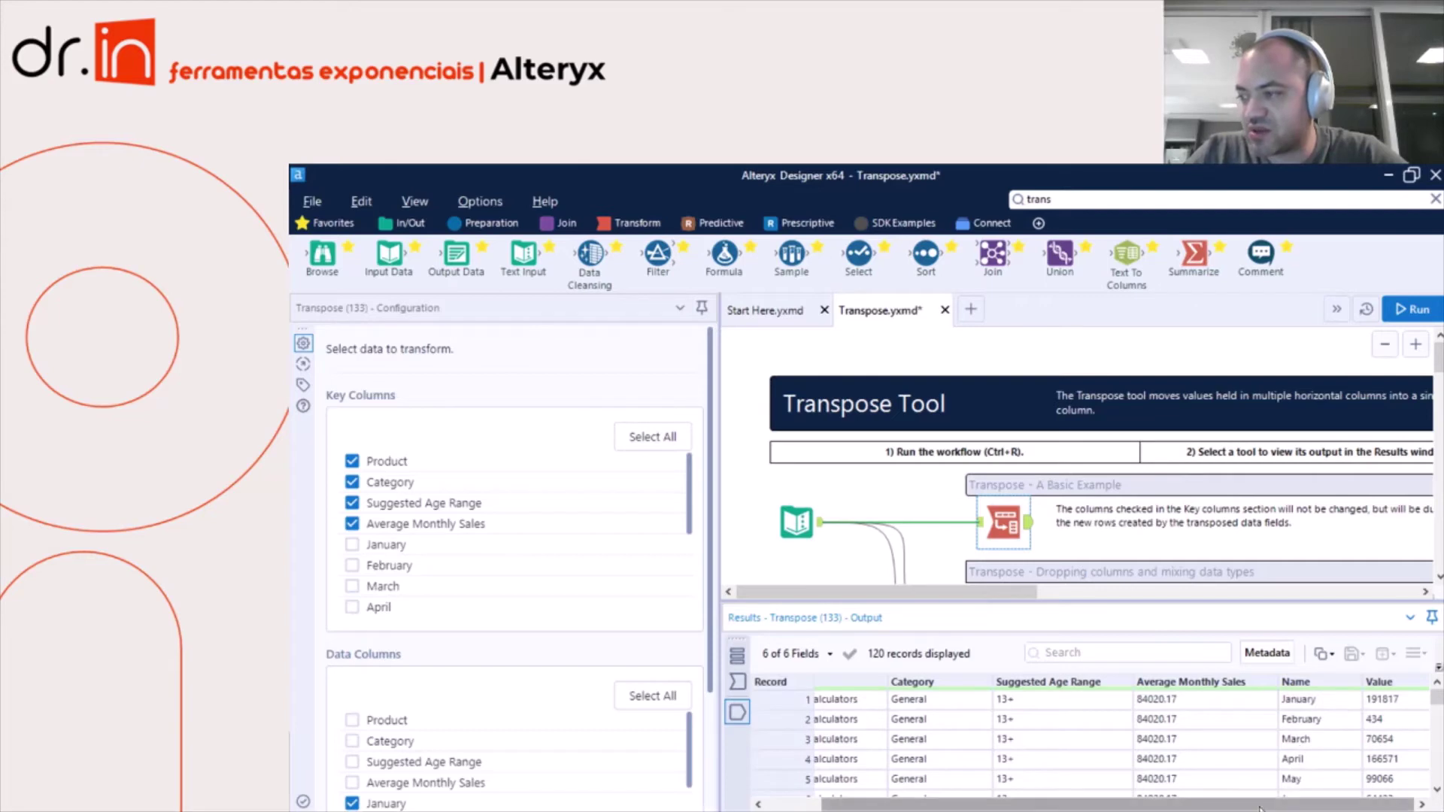
drag(1278, 803, 1219, 804)
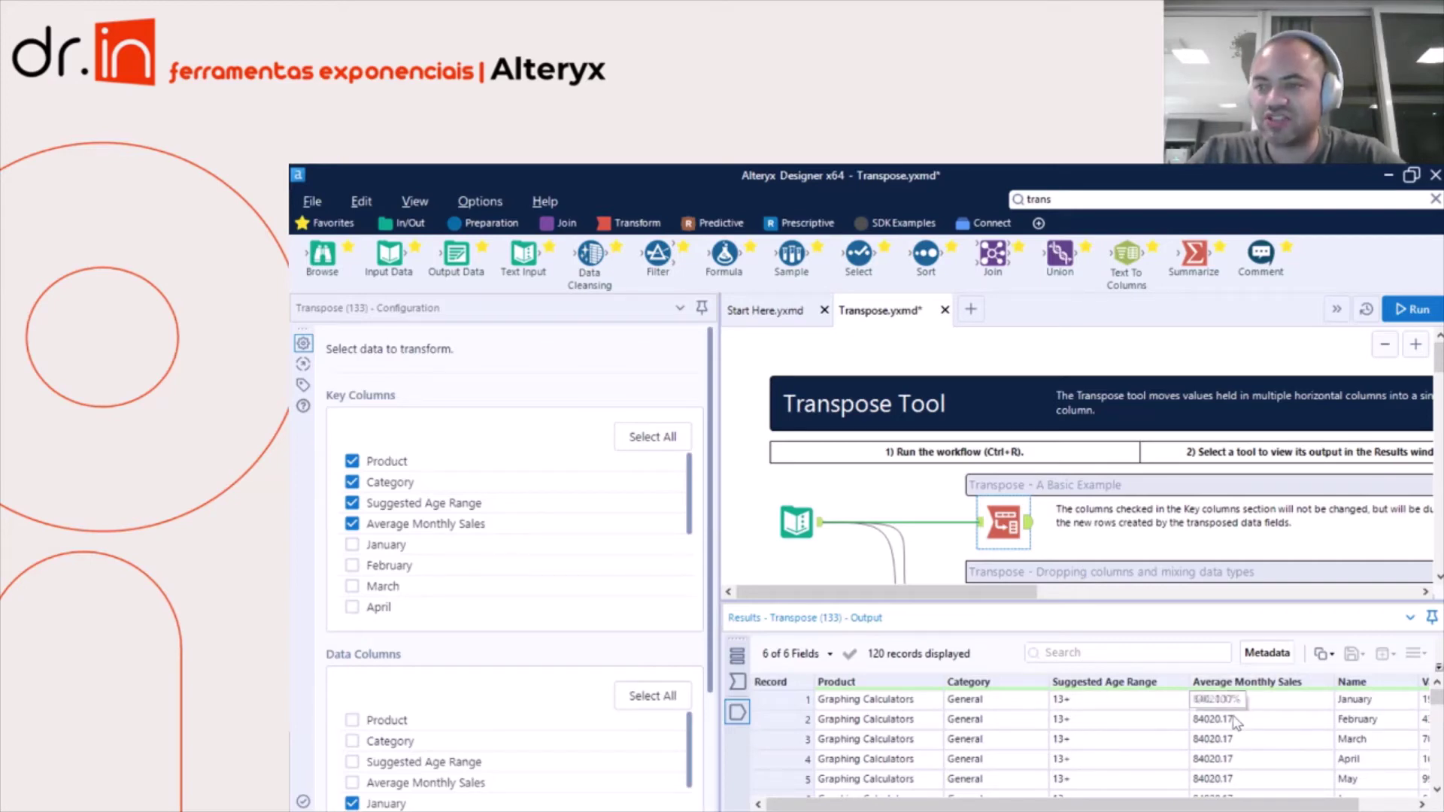
Compare the Graphing Calculators record in the Transpose input with its monthly rows through December in the output
right_click(970, 733)
click(737, 681)
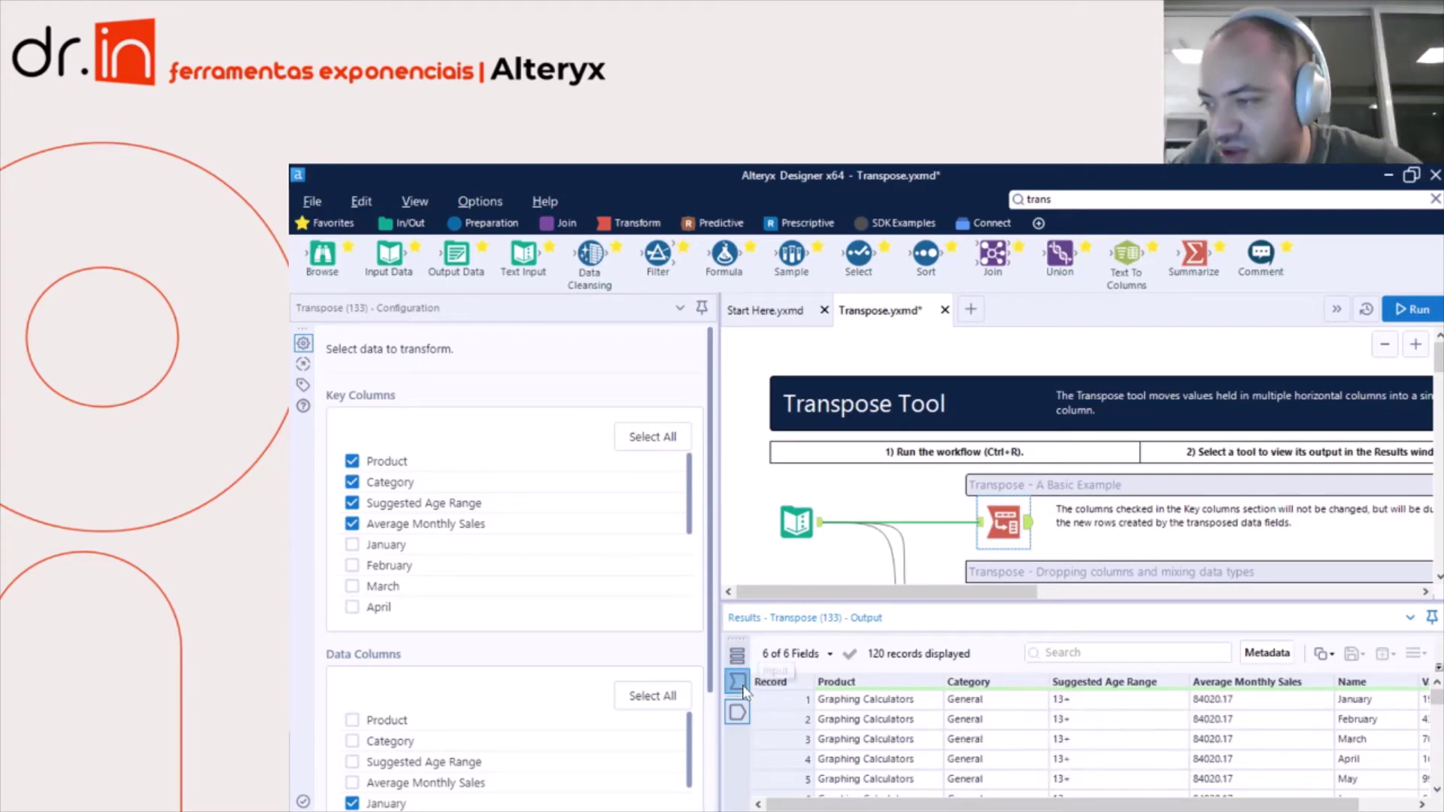
click(782, 701)
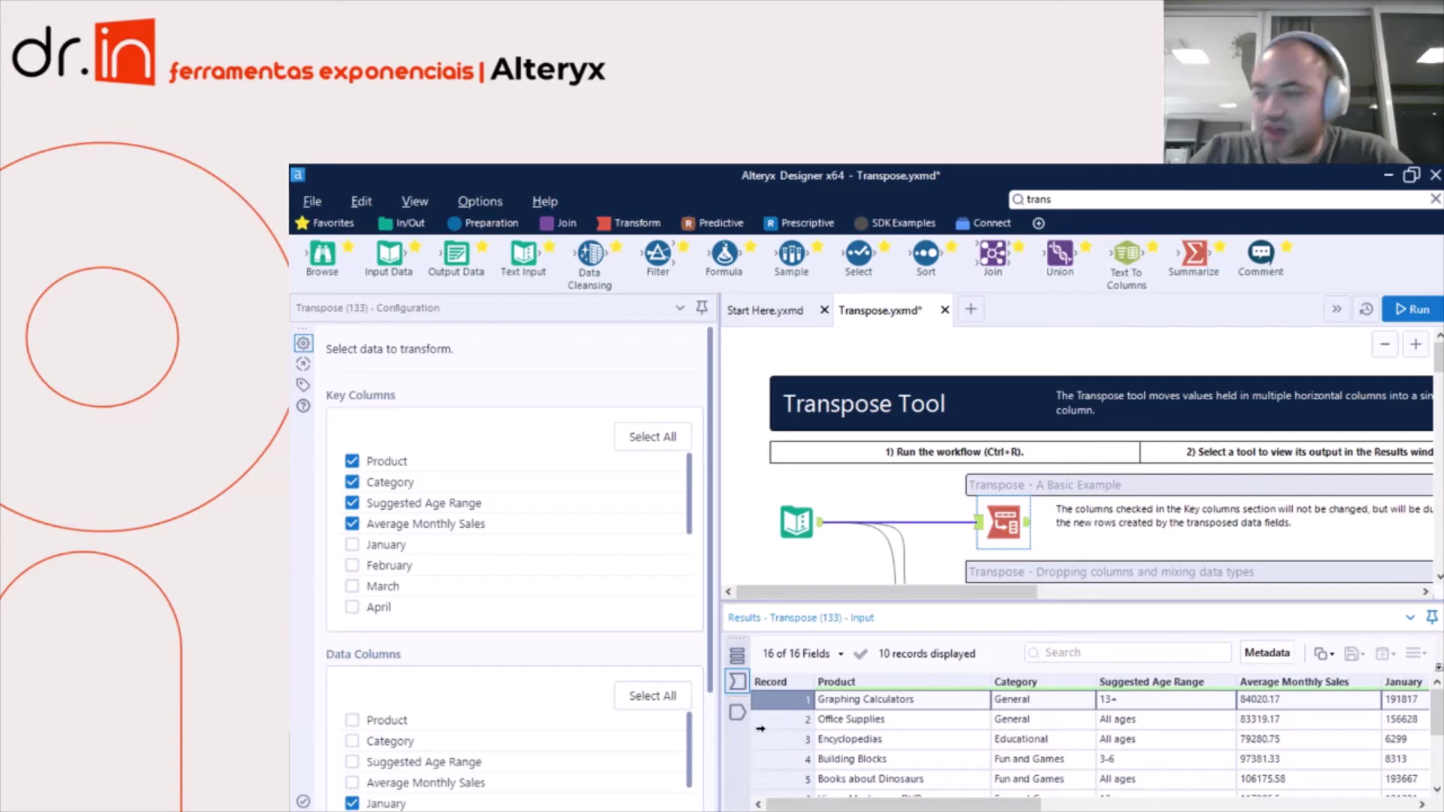
click(737, 712)
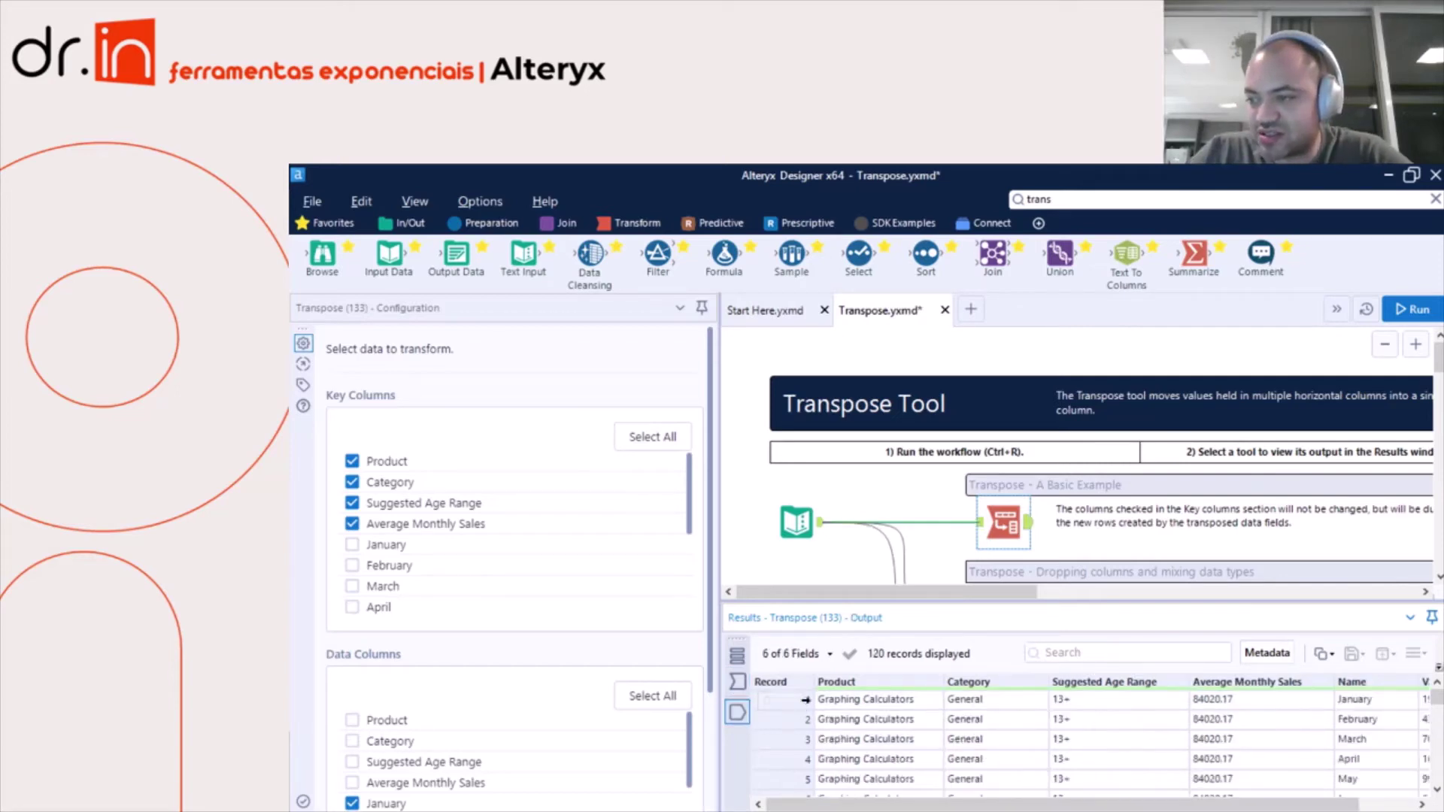
scroll(850, 721, down, 1)
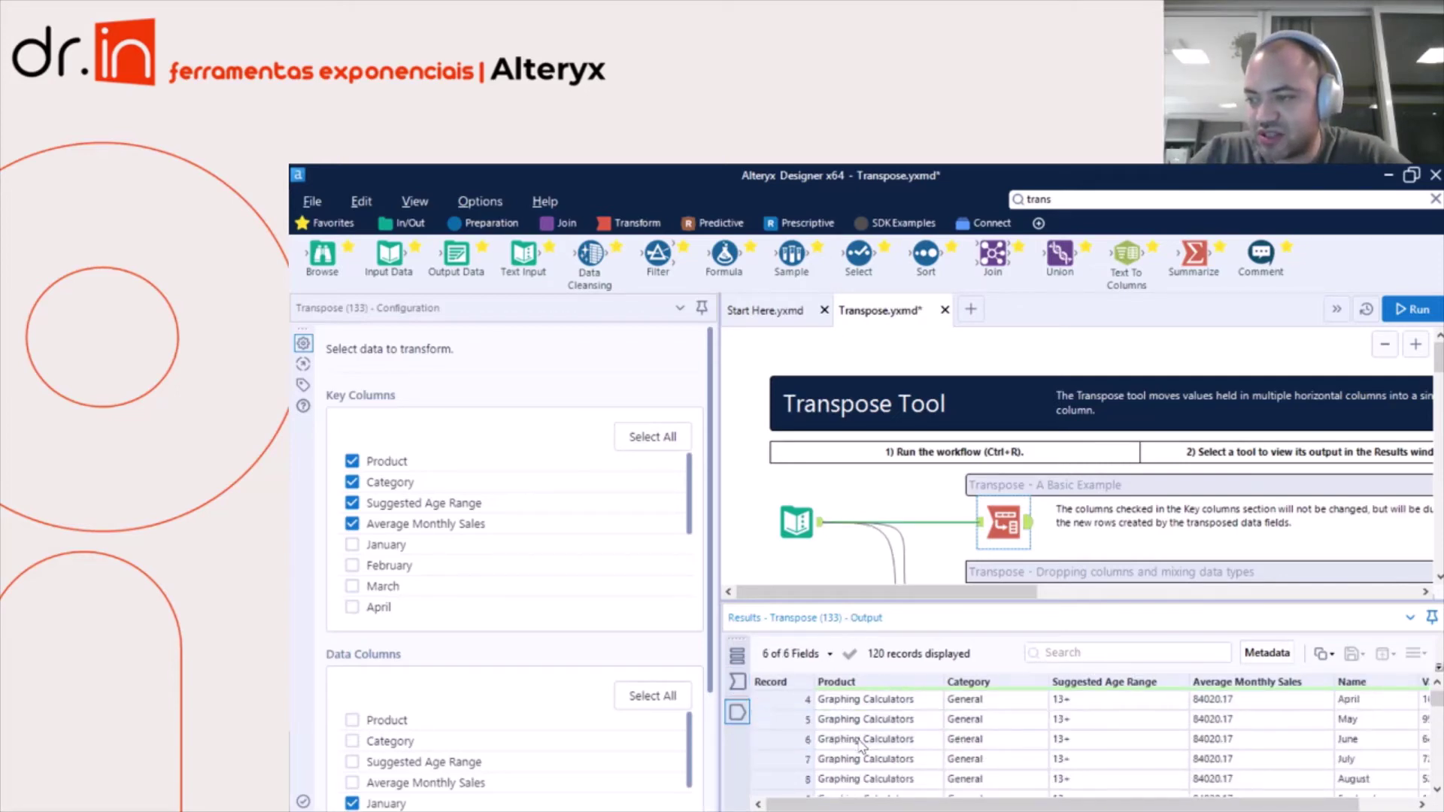
scroll(868, 759, down, 4)
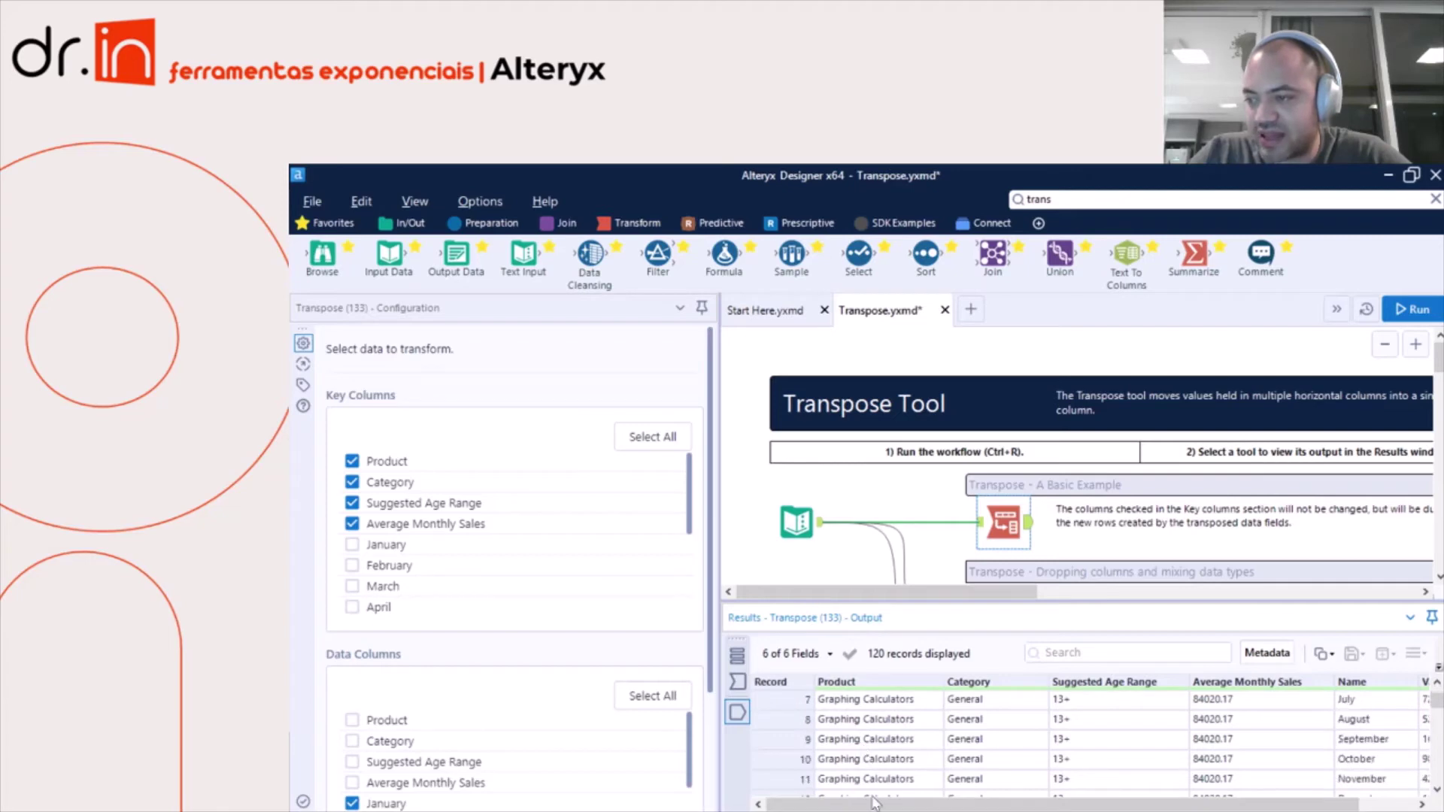
scroll(863, 733, up, 2)
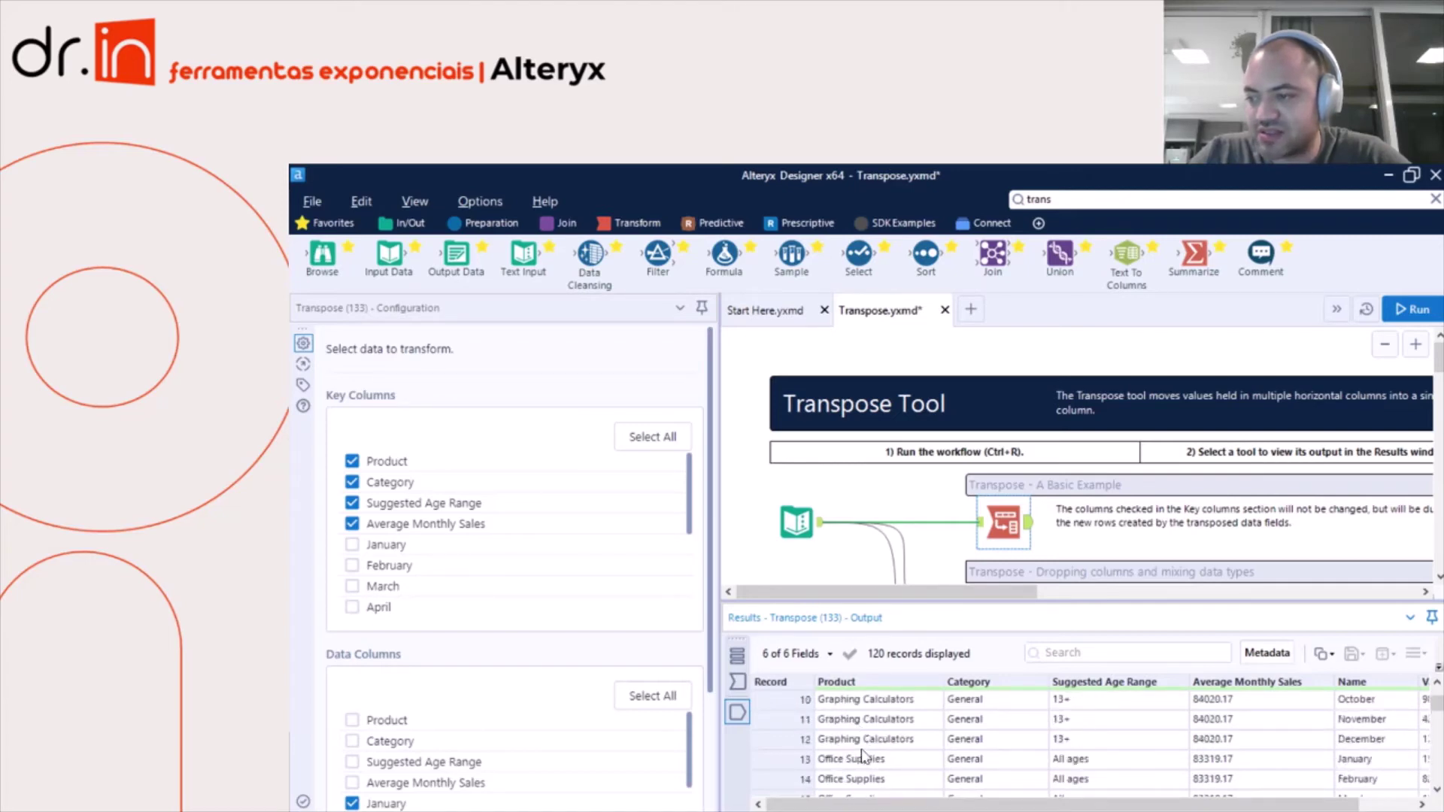
click(864, 743)
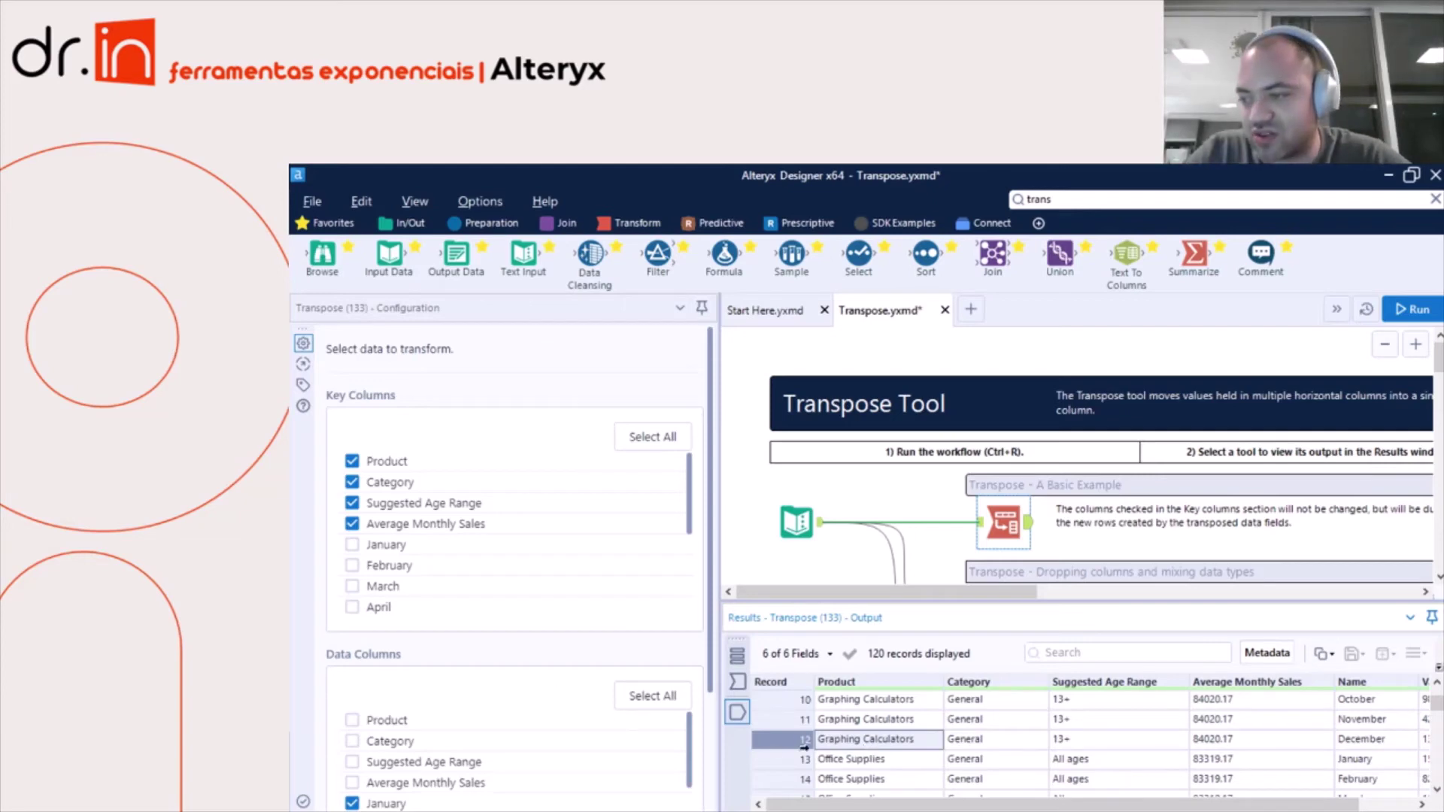
Compare the Office Supplies record in the Transpose input with its first monthly row in the output
click(737, 682)
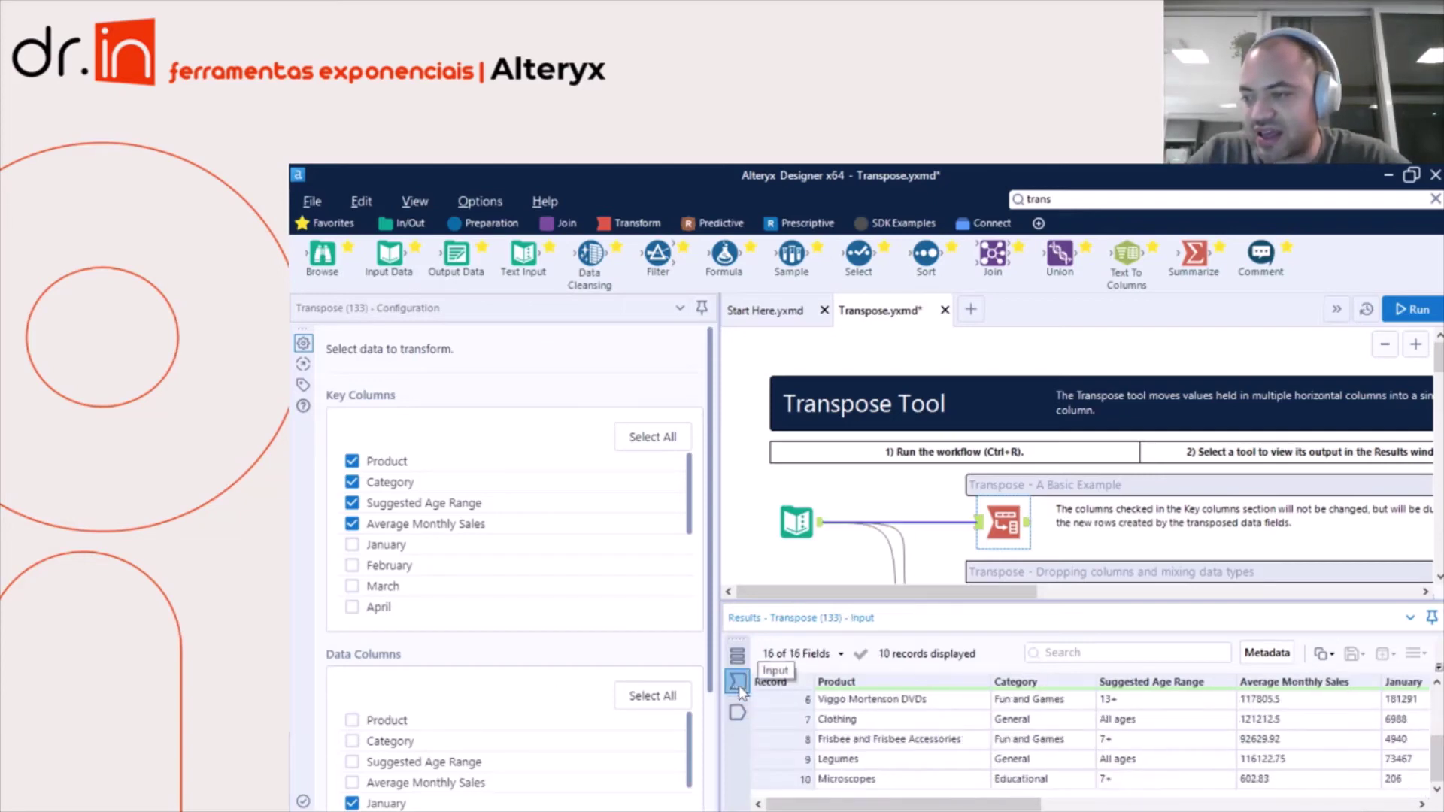
scroll(846, 724, up, 2)
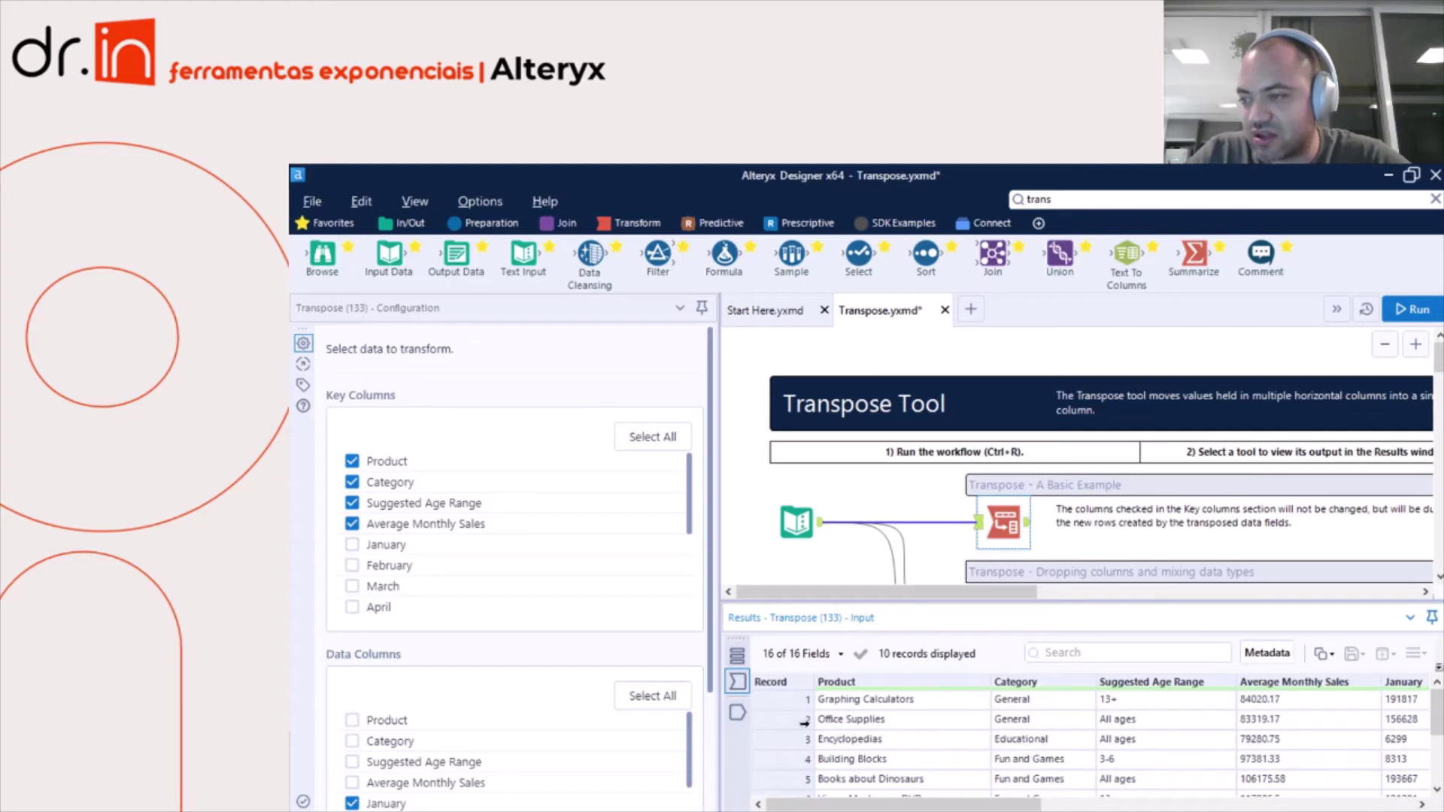
click(770, 726)
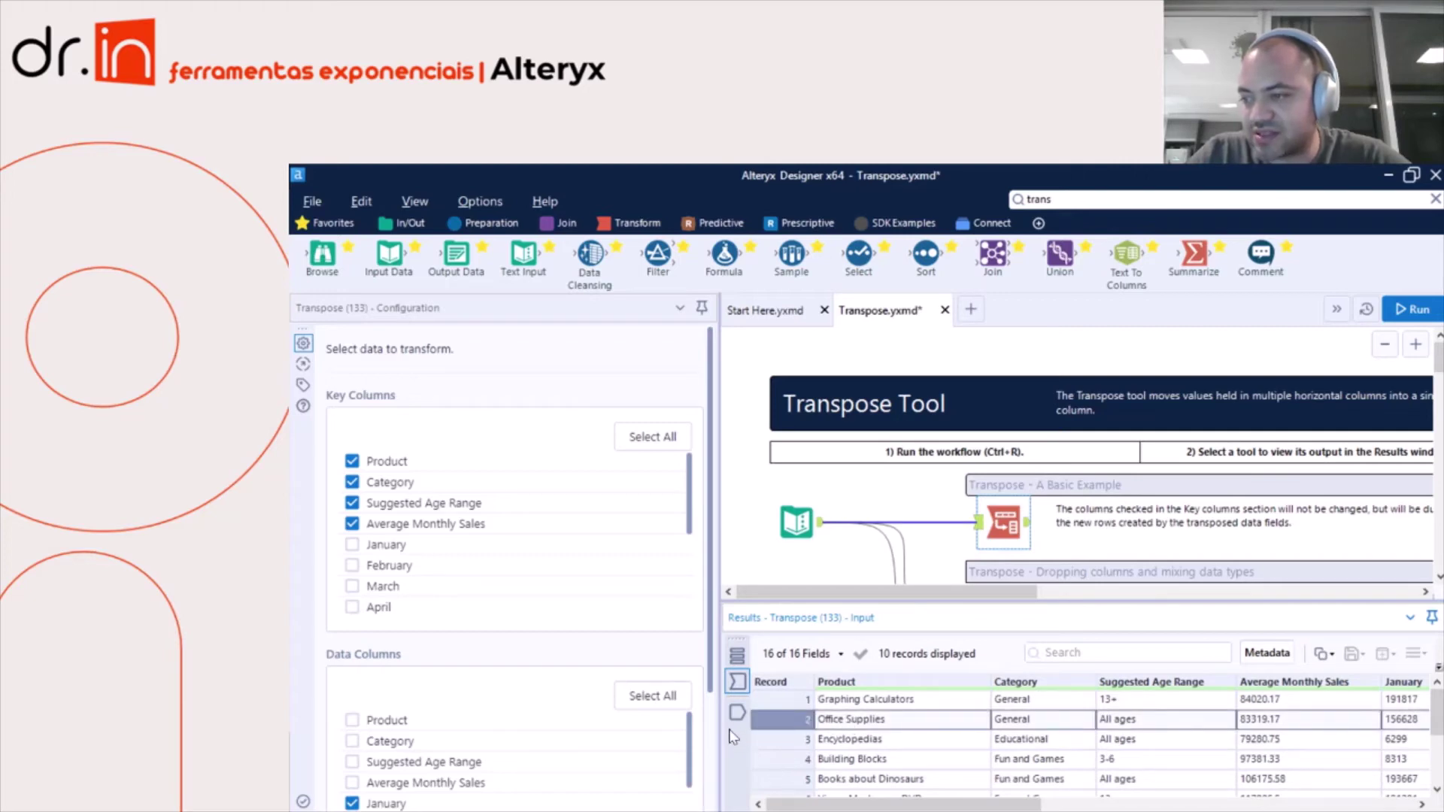
click(736, 712)
scroll(836, 755, down, 3)
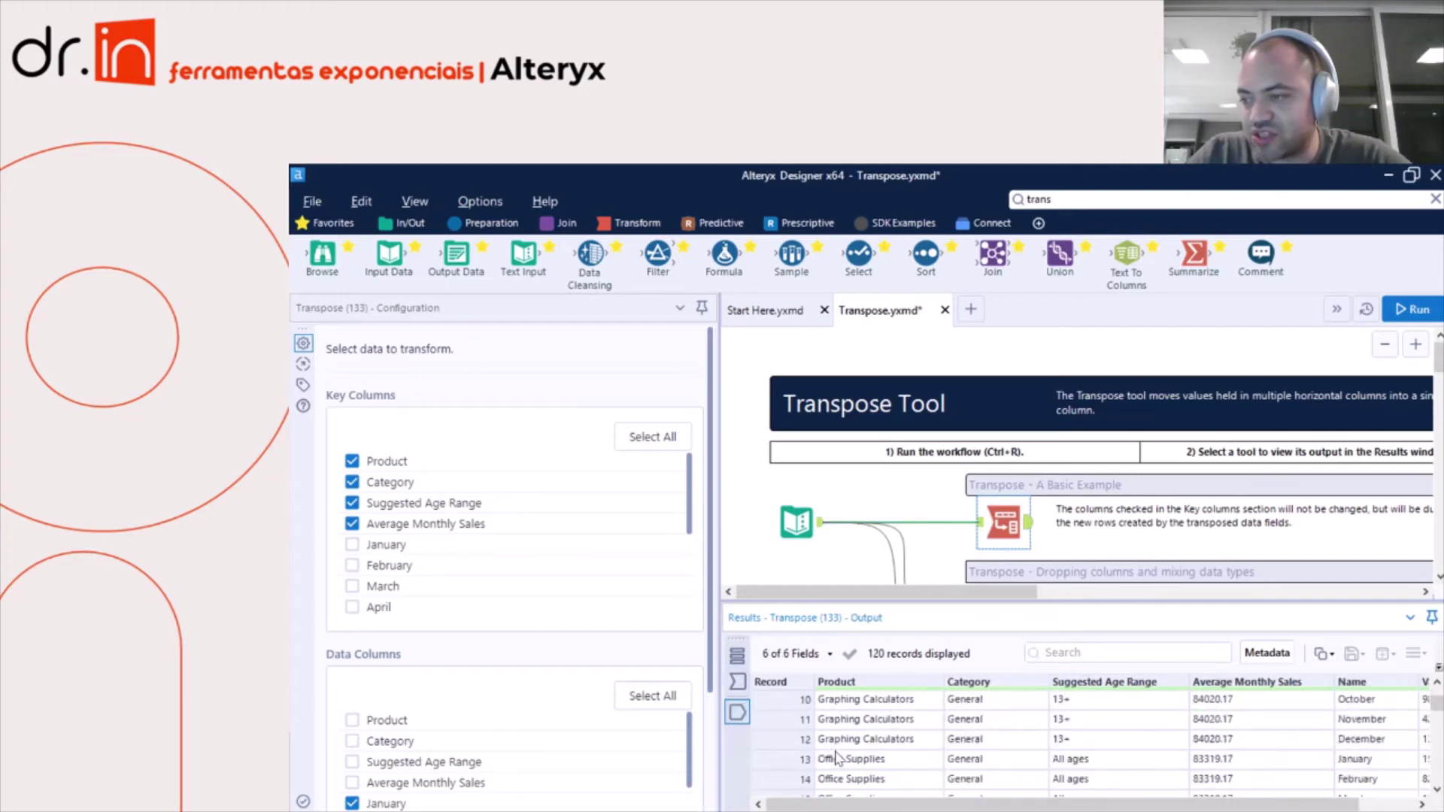
click(789, 738)
click(788, 763)
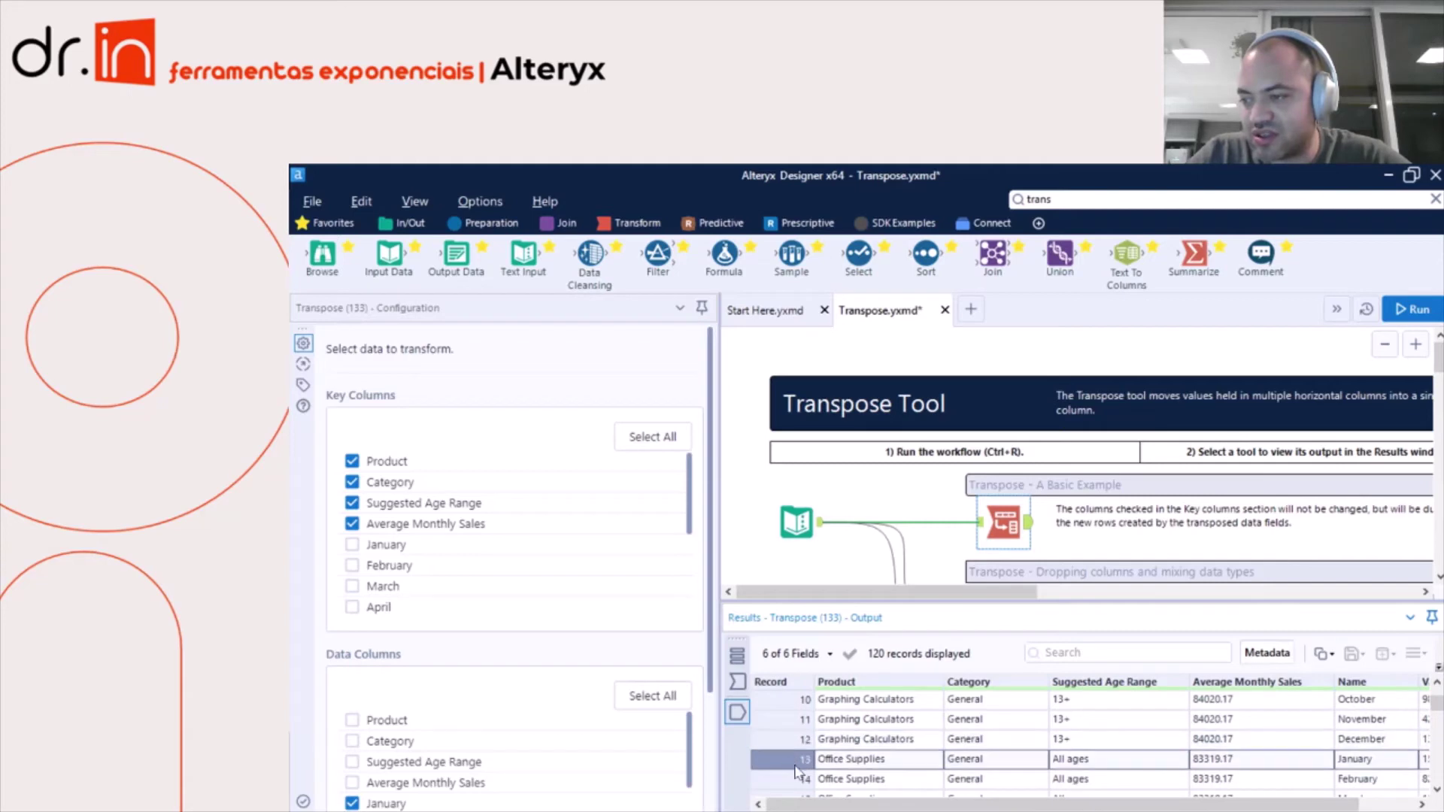
Trace the Office Supplies output rows through December to the first Encyclopedias row, and review the Name and Value columns from the first record
scroll(846, 744, down, 1)
scroll(846, 740, down, 3)
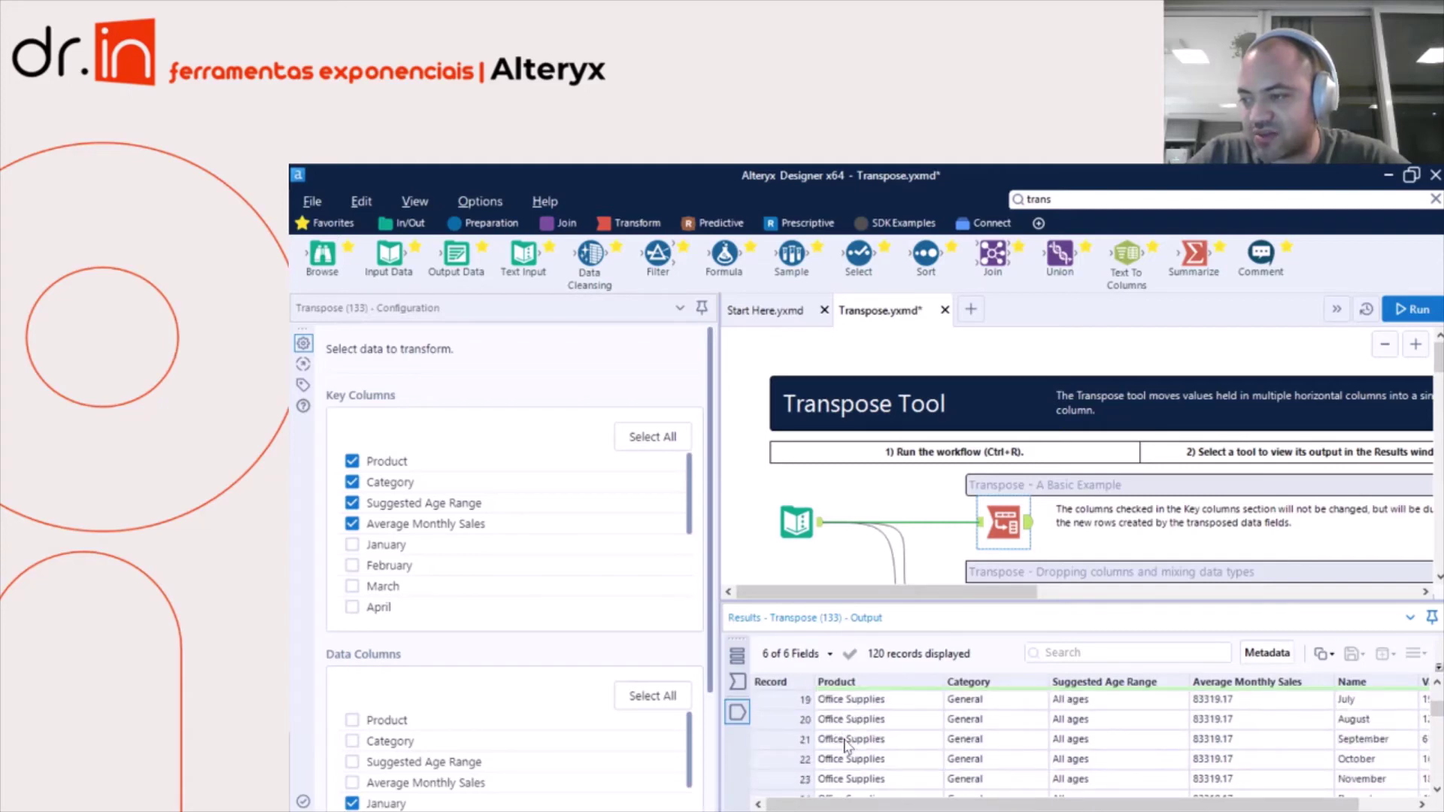
click(769, 739)
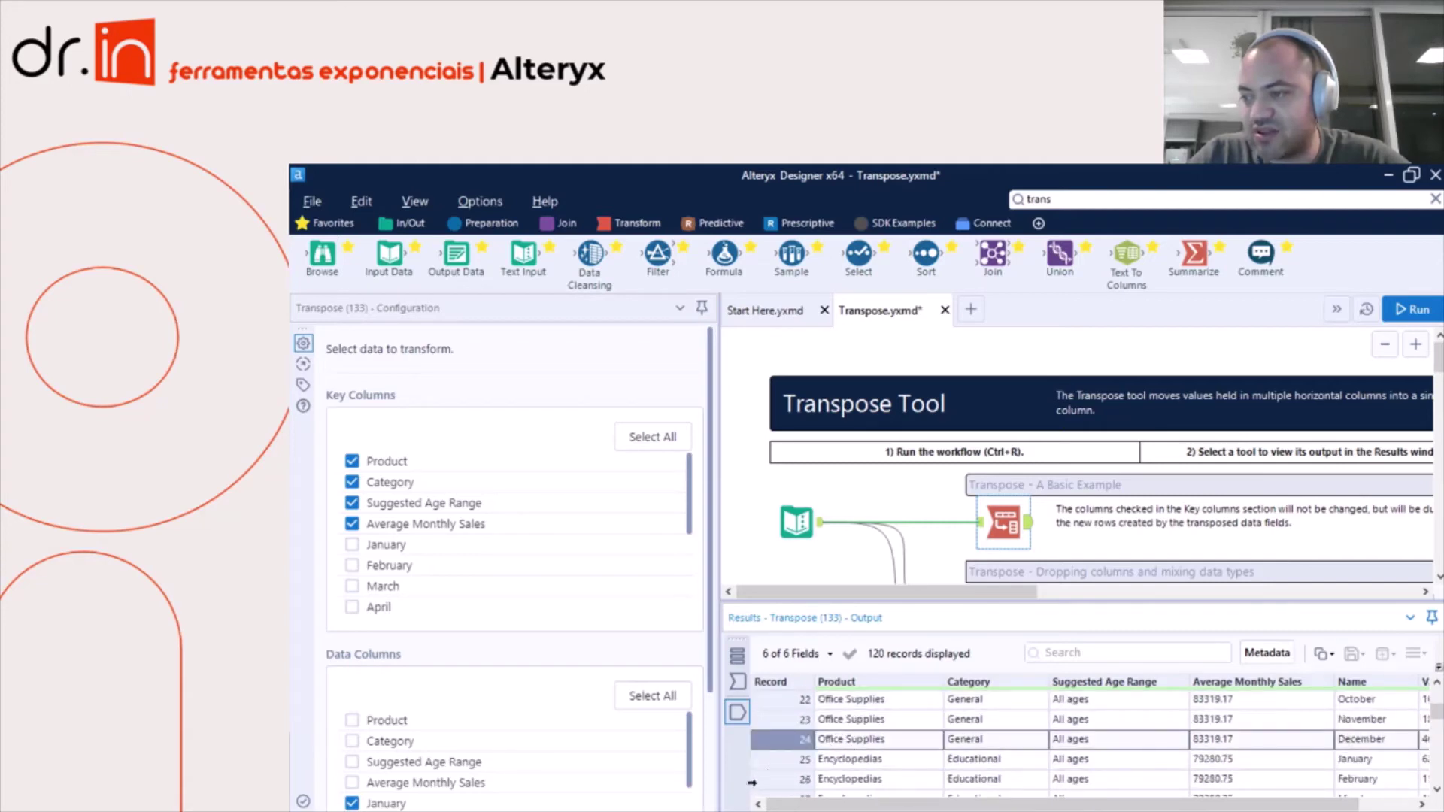
click(775, 758)
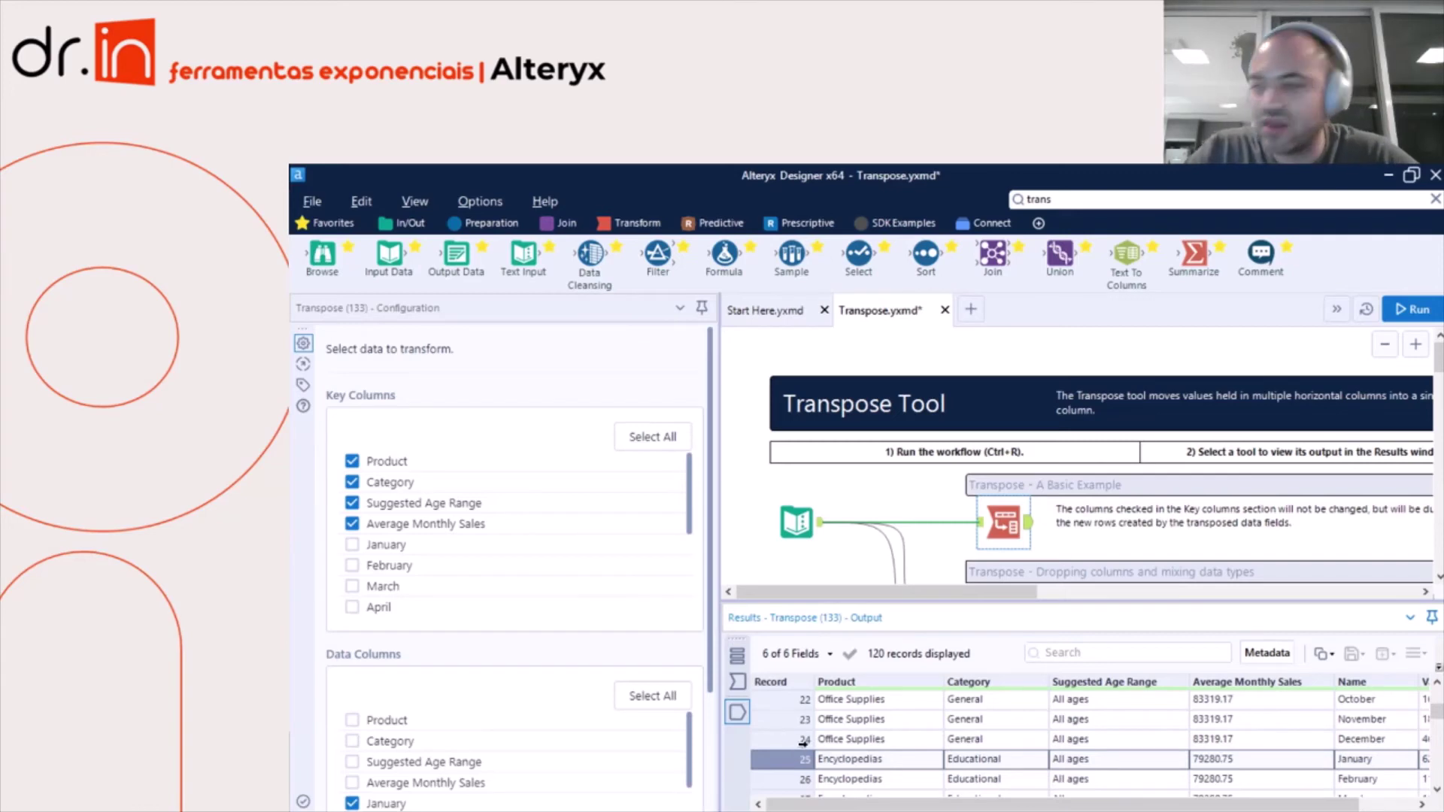
scroll(827, 740, up, 7)
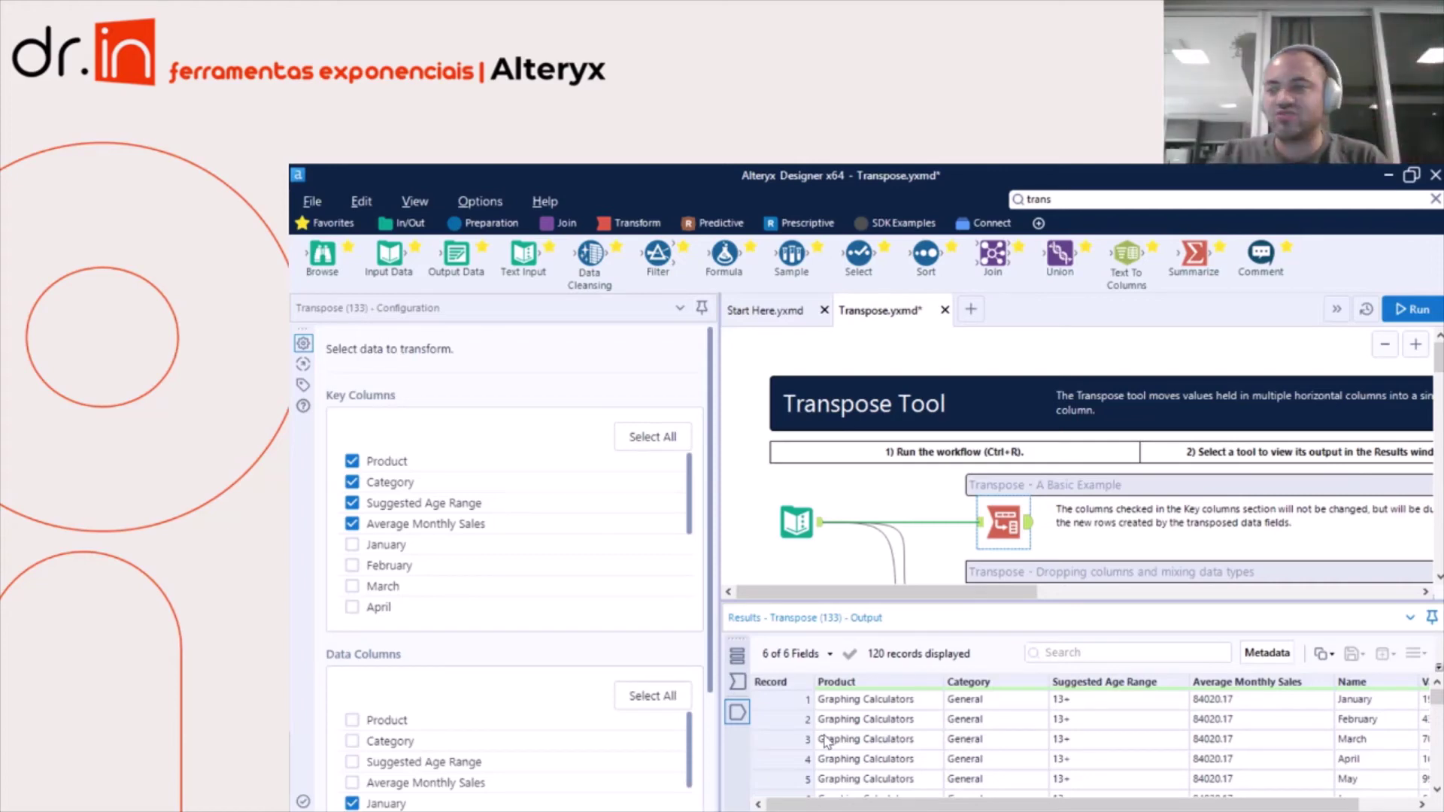
drag(902, 804, 959, 809)
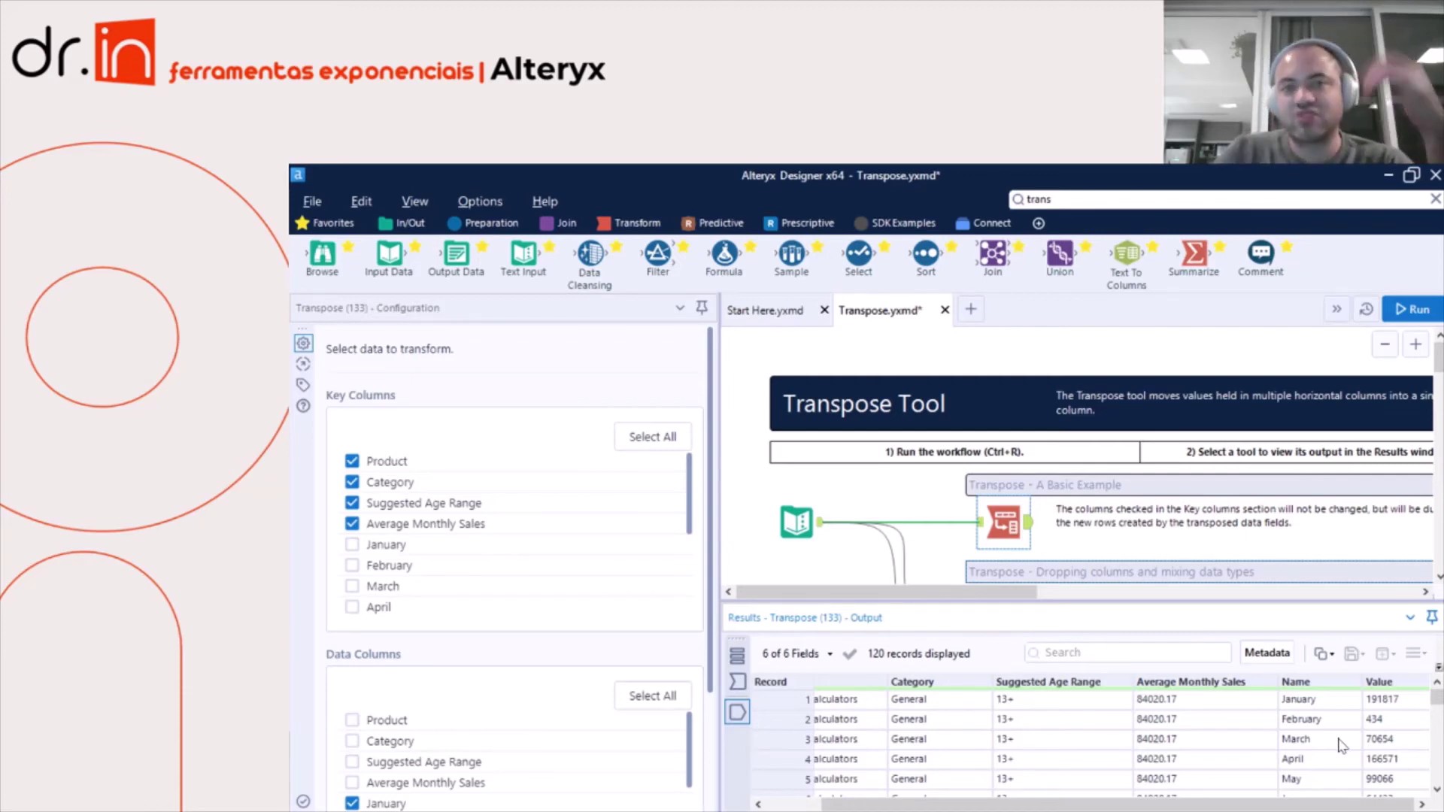
Open the Transpose tool of the "Dropping columns and mixing data types" example and show its input records
scroll(1083, 556, down, 2)
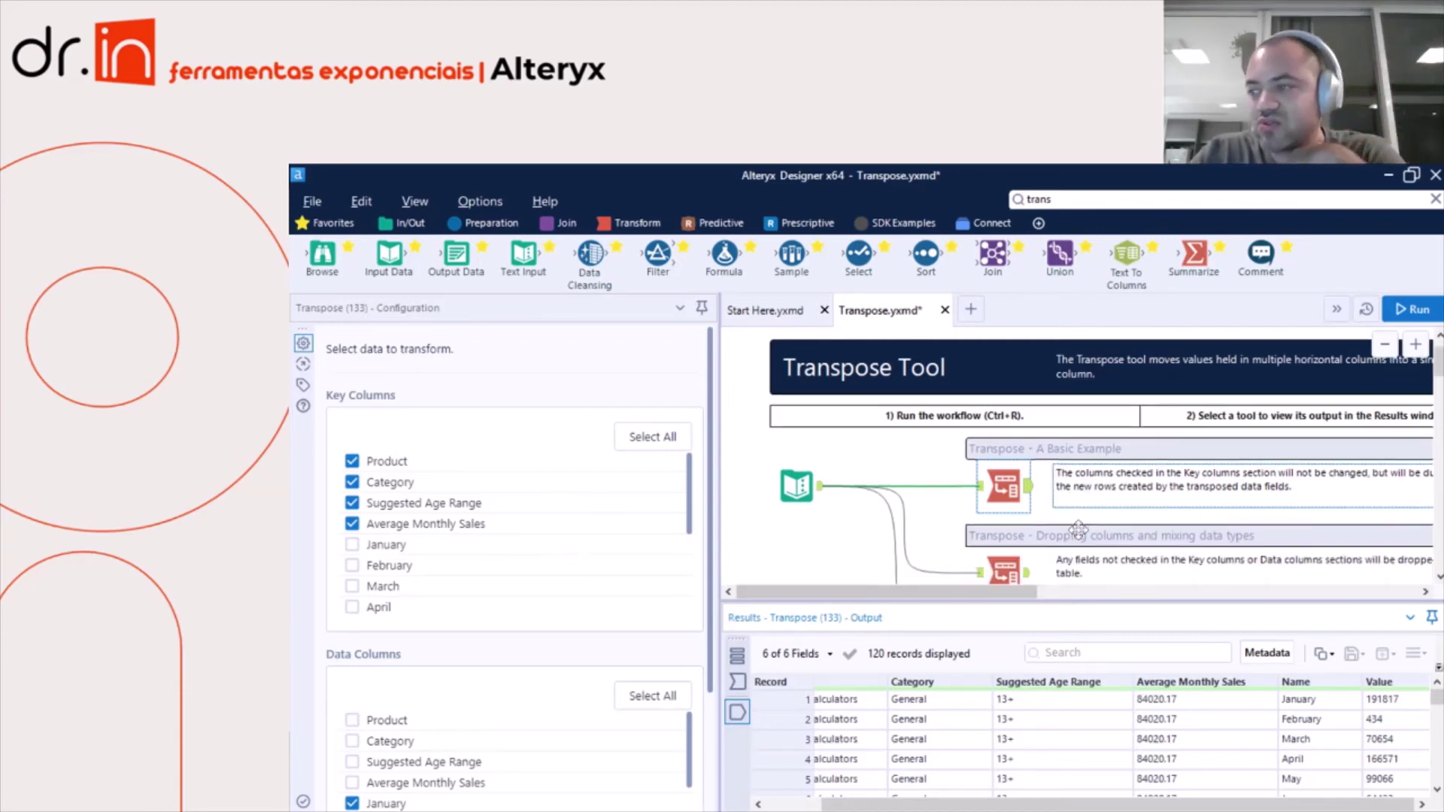
click(1005, 501)
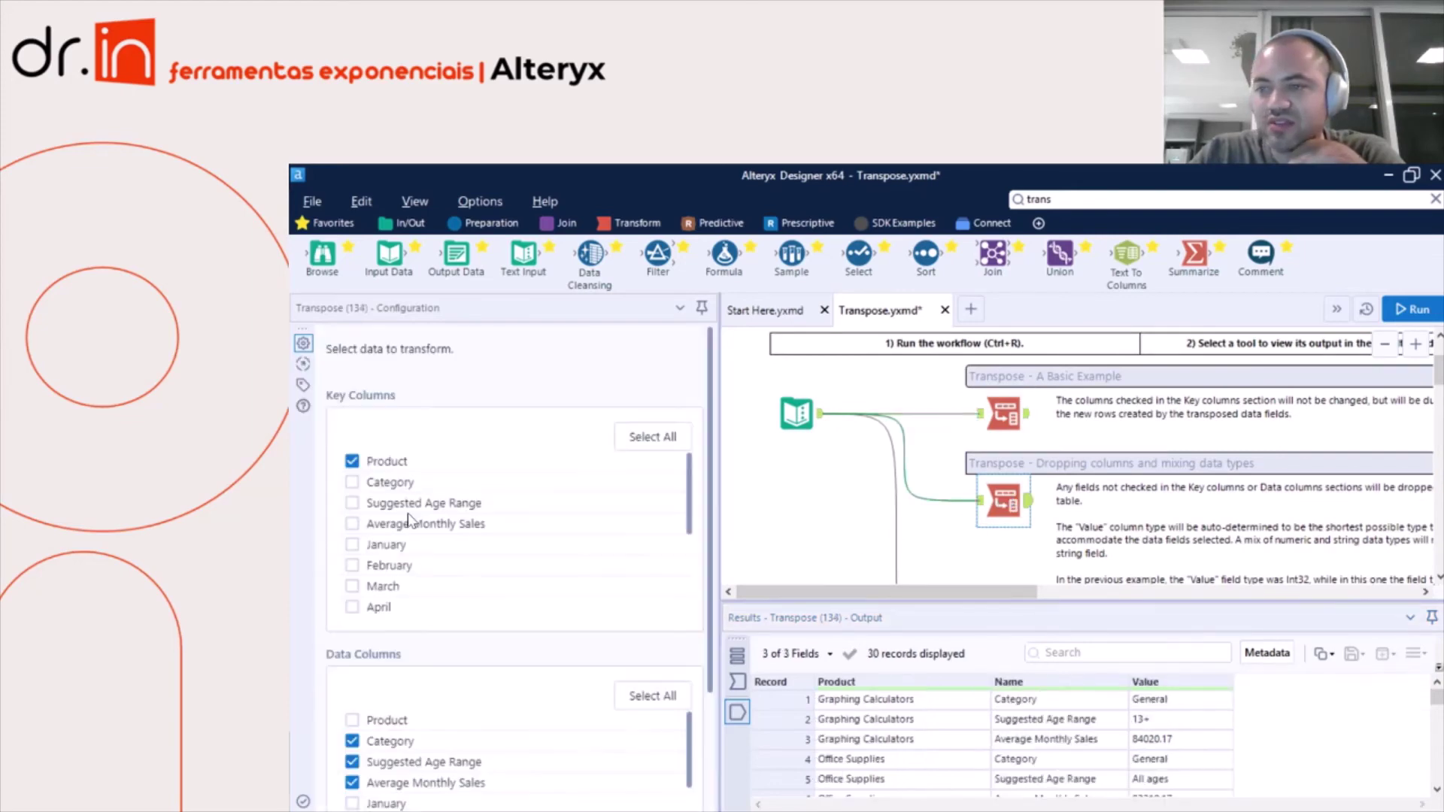
click(739, 681)
Examine the Product values of the first five input records, from Graphing Calculators to Books about Dinosaurs
click(838, 703)
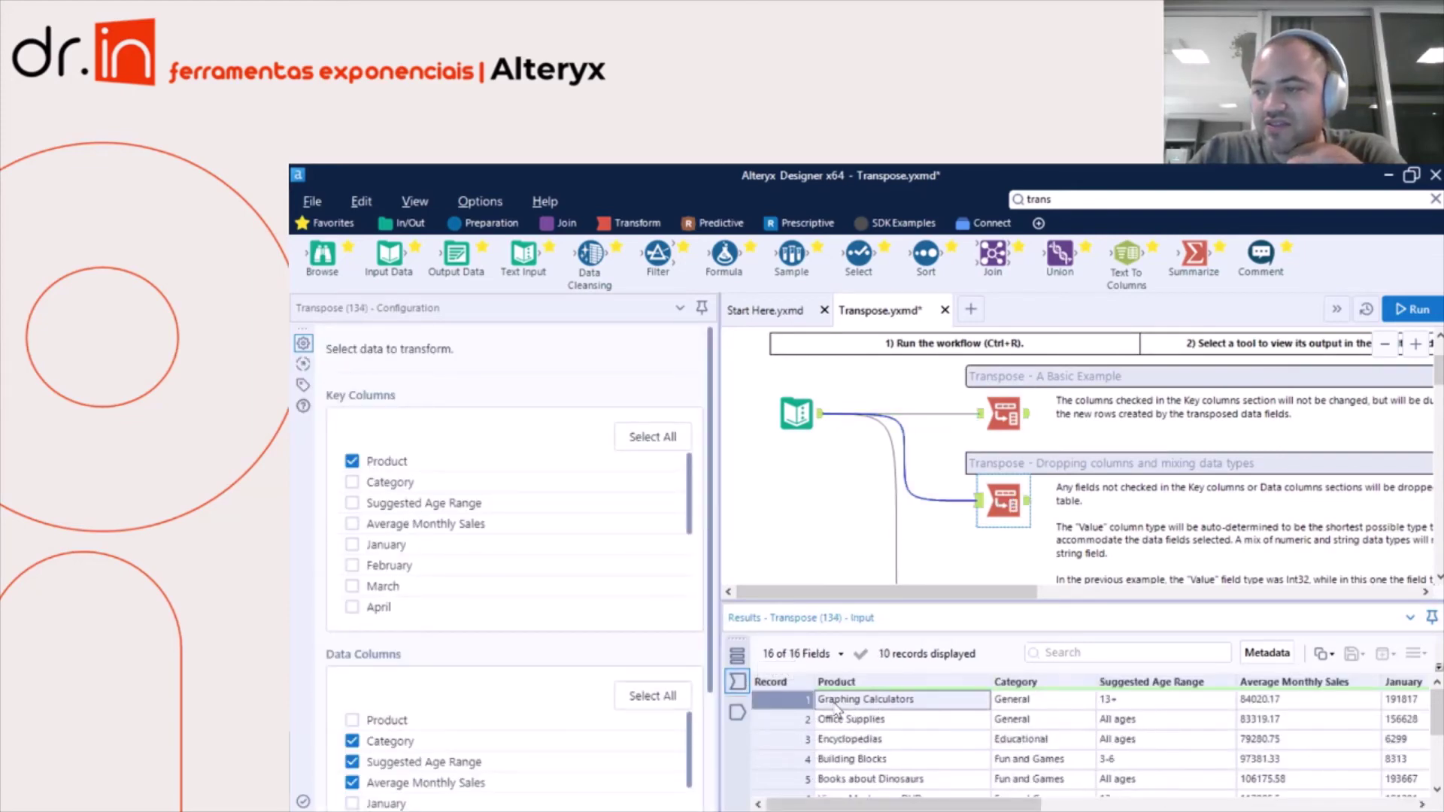
click(869, 721)
click(873, 740)
click(876, 760)
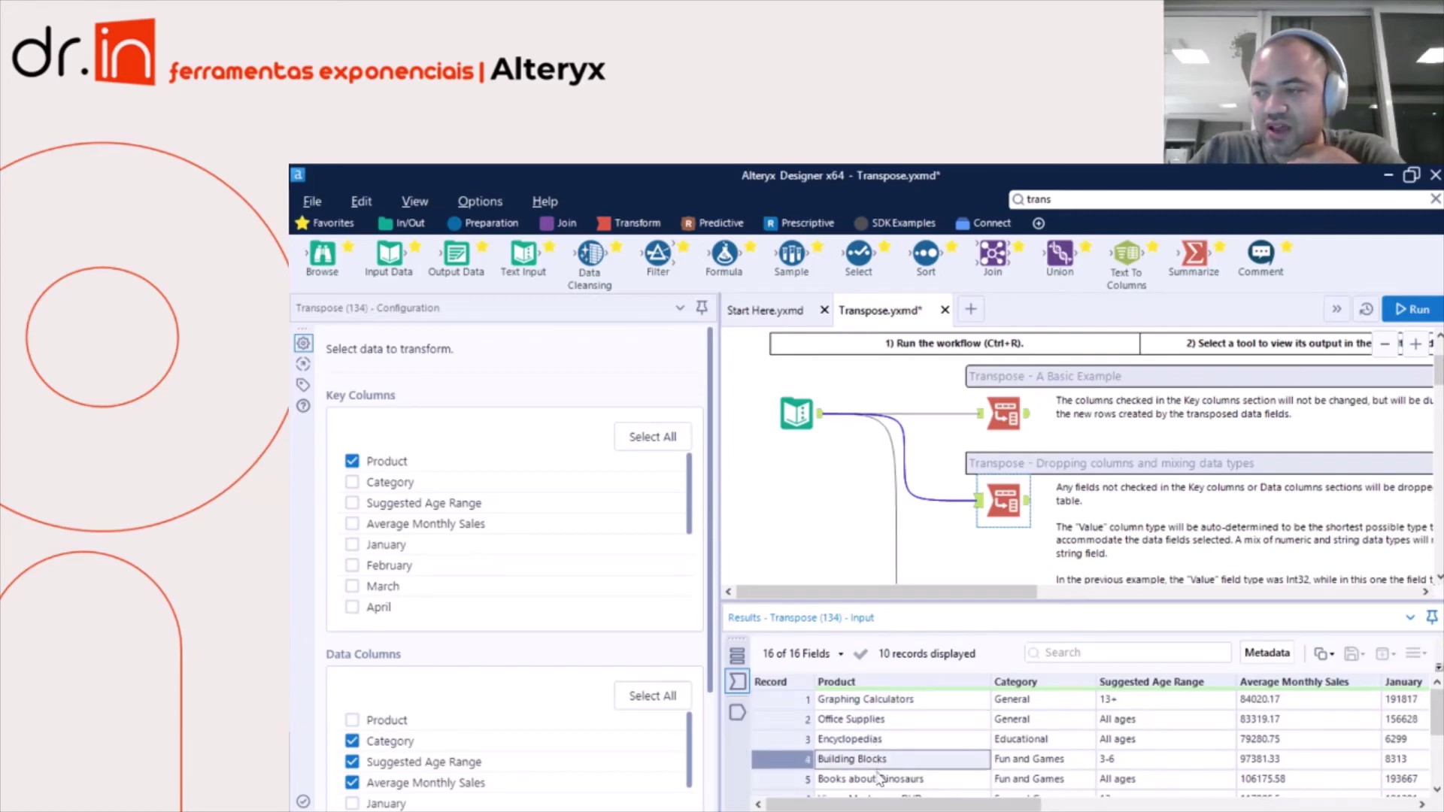
click(878, 779)
click(876, 741)
click(874, 720)
click(871, 701)
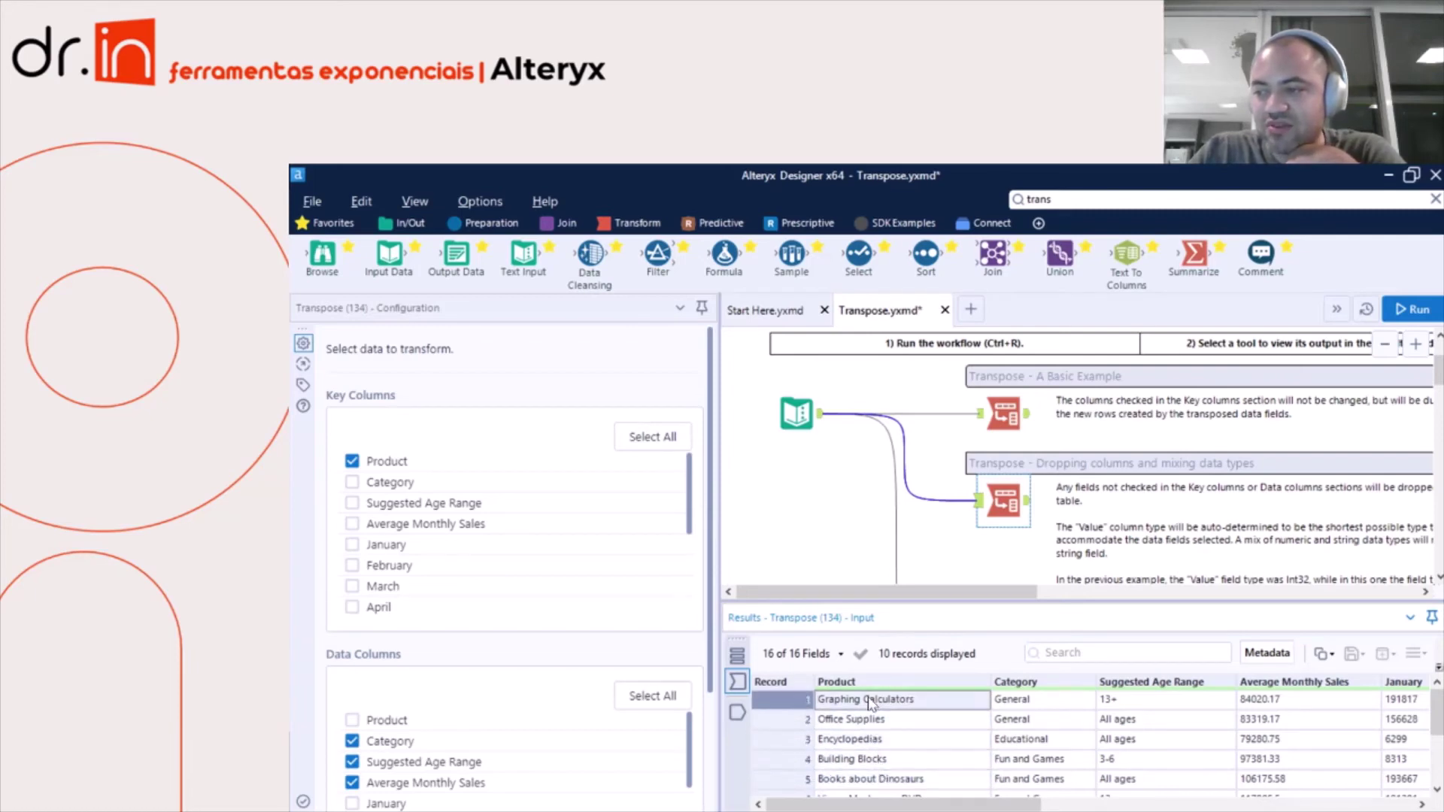
click(880, 740)
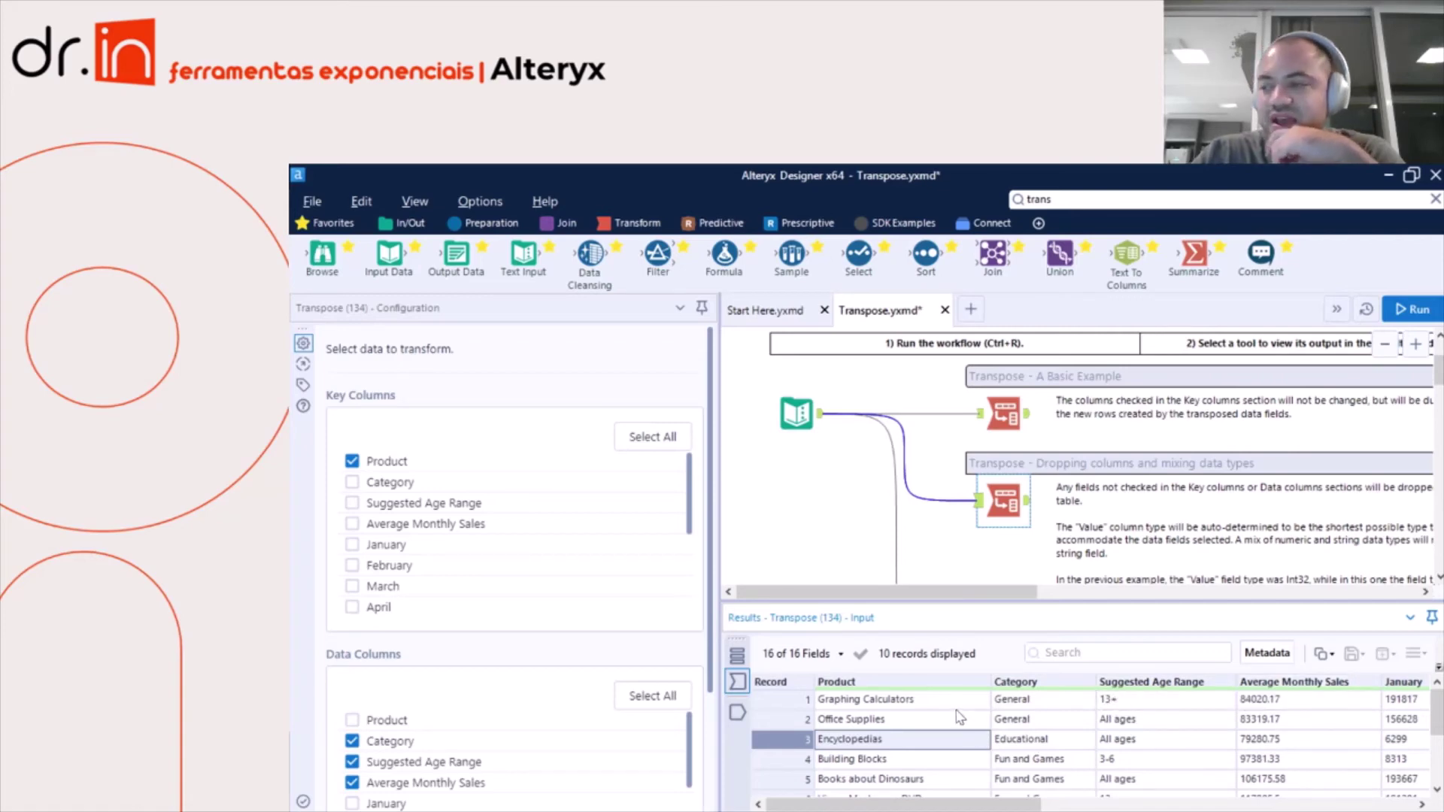
click(884, 703)
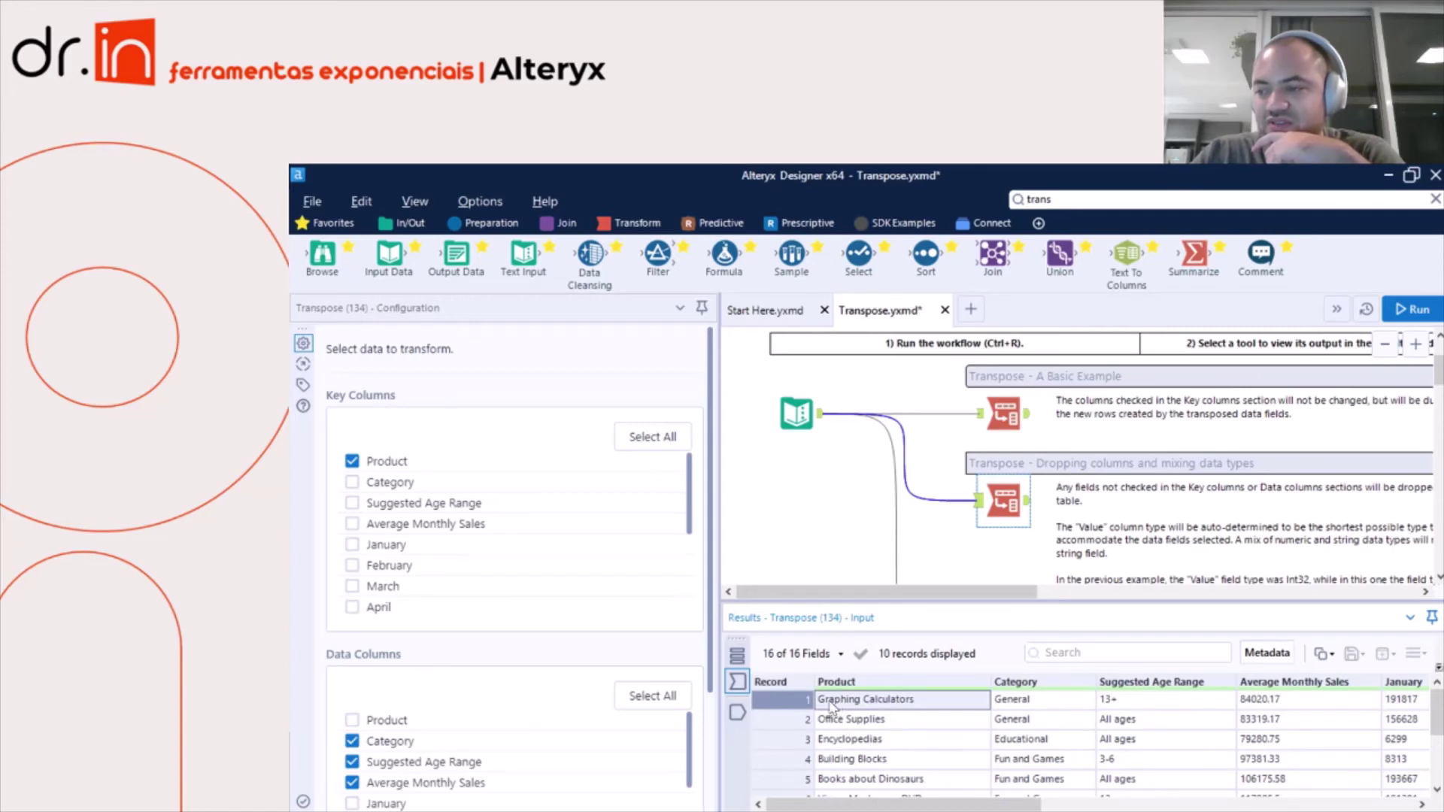
click(837, 739)
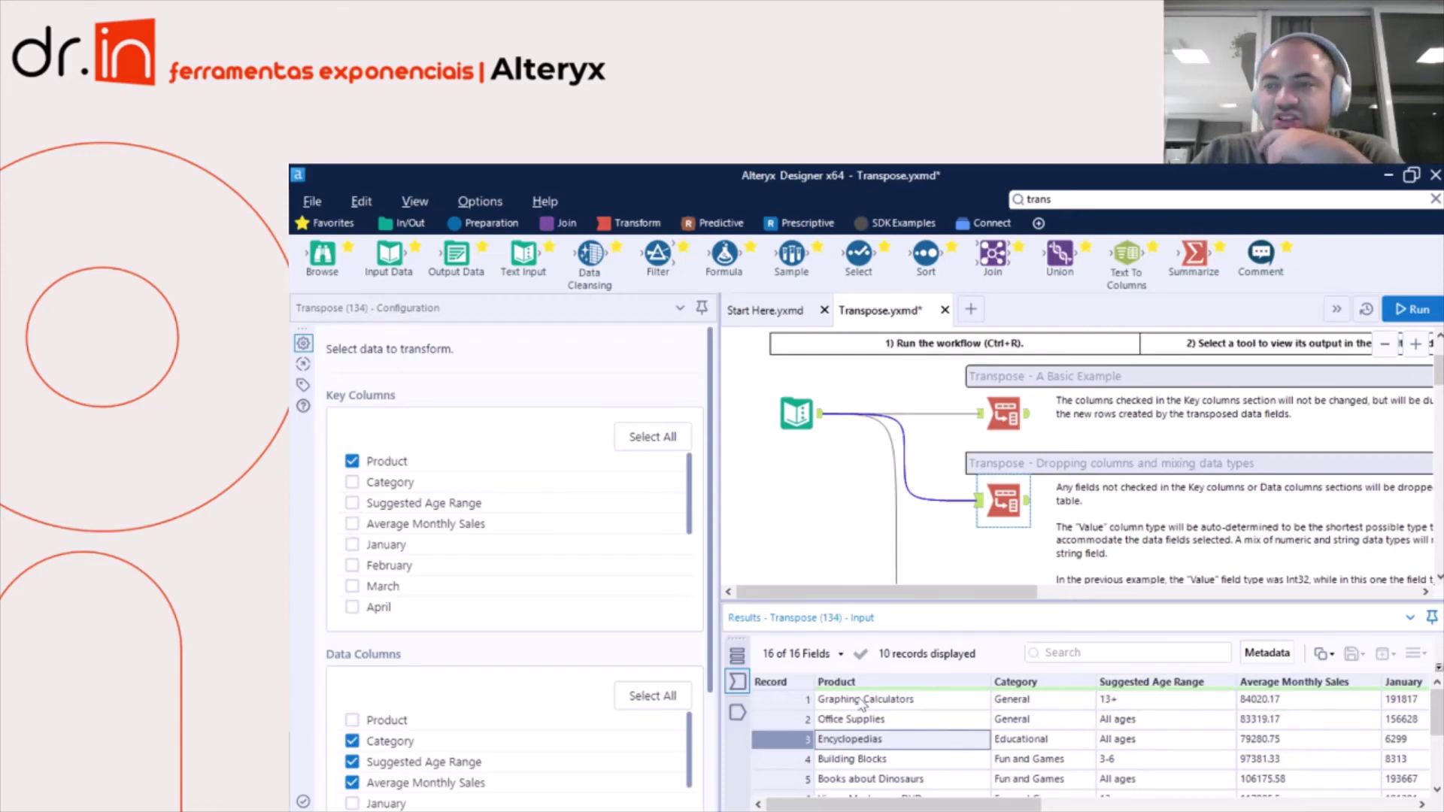
Review which fields are selected as Key Columns and Data Columns in the second example's Transpose configuration, including the months through December
scroll(455, 715, down, 4)
scroll(454, 715, up, 4)
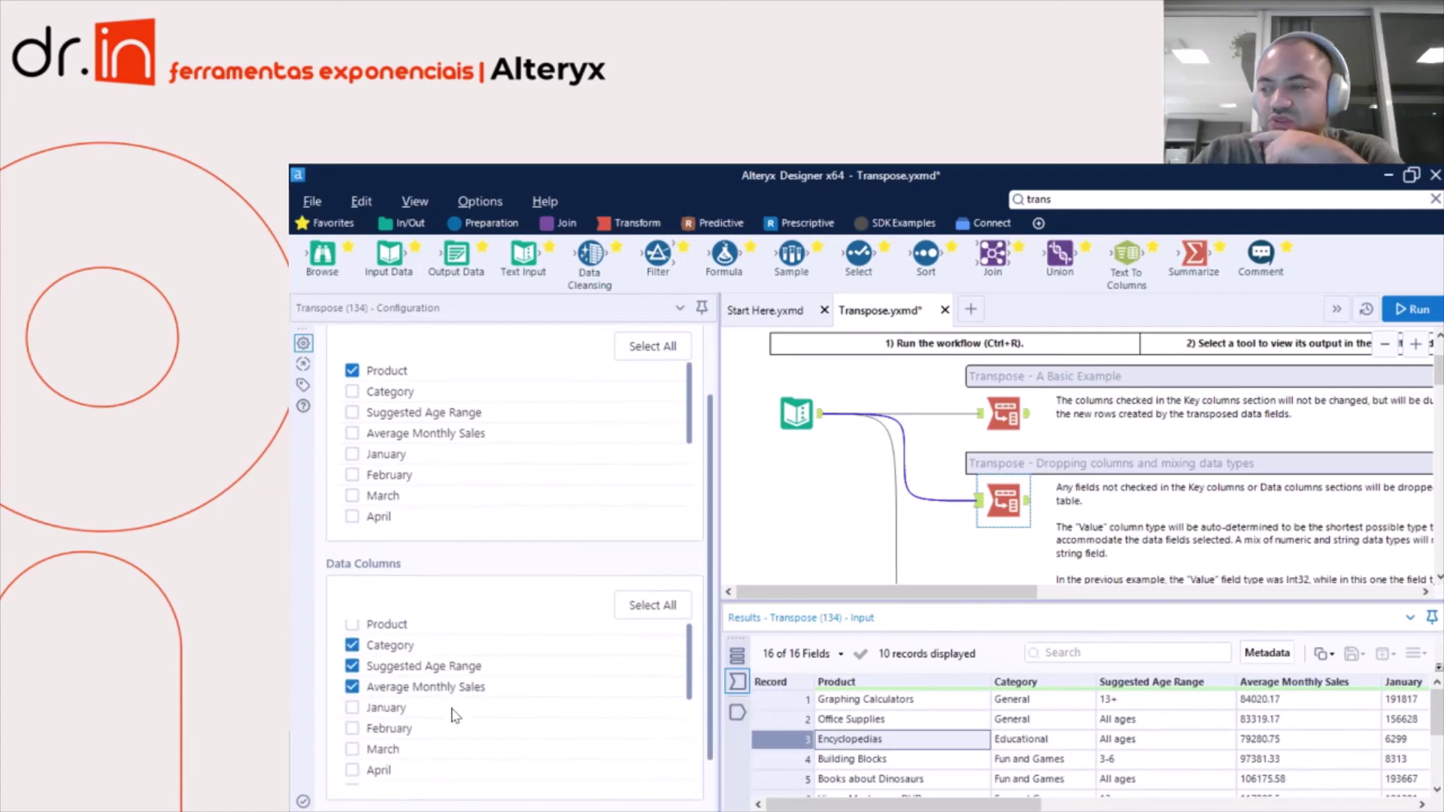
scroll(371, 379, up, 1)
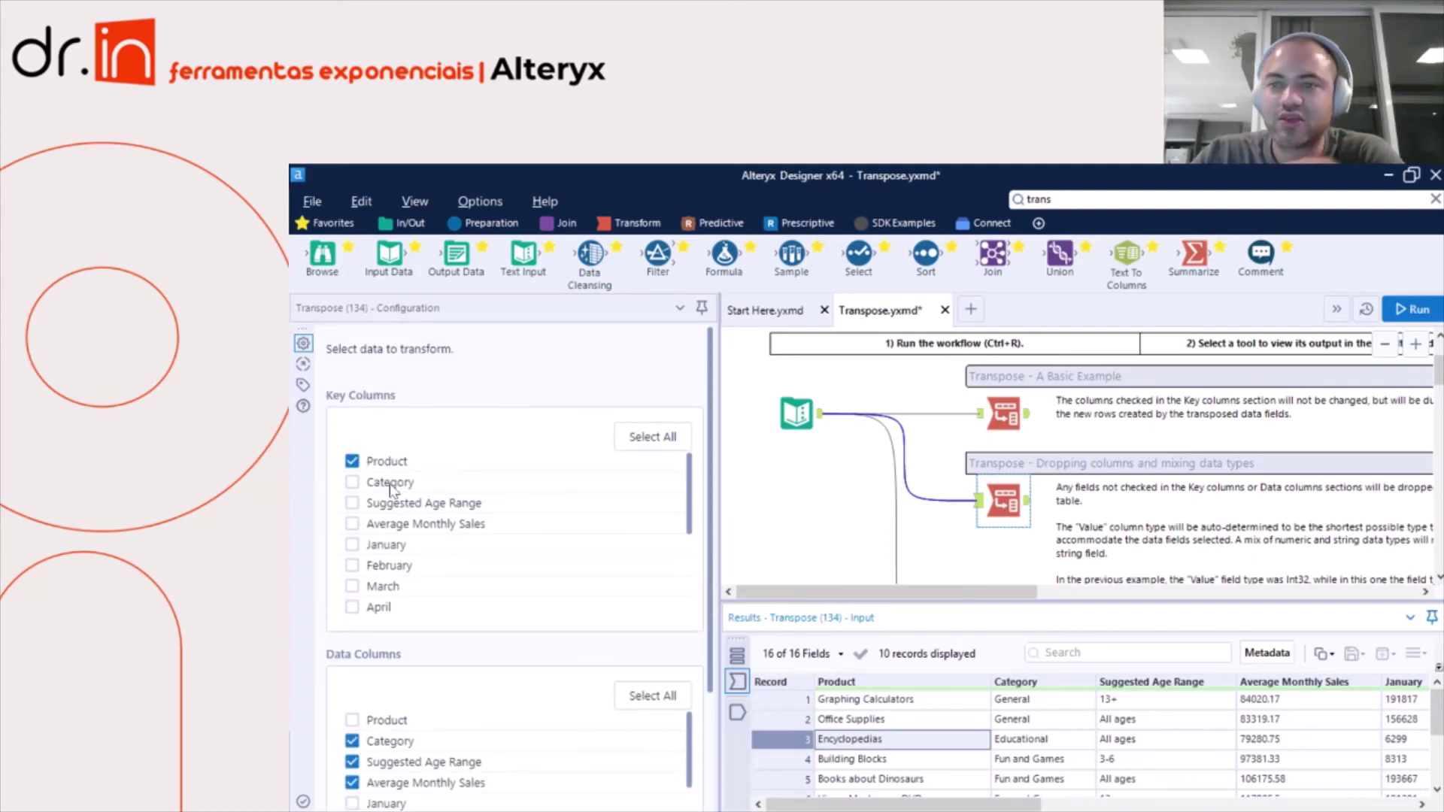
scroll(524, 682, down, 1)
scroll(525, 682, down, 3)
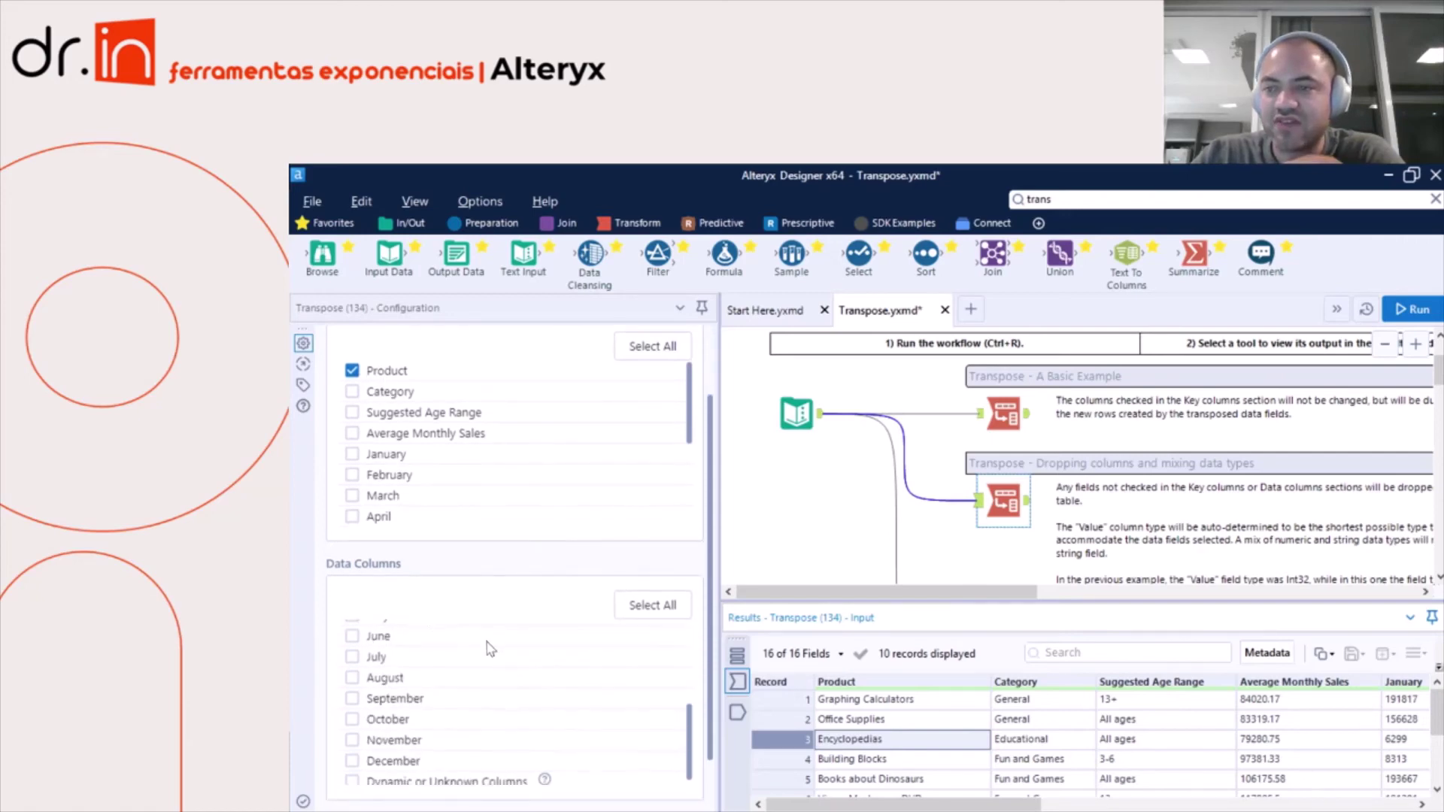
scroll(432, 615, up, 1)
scroll(509, 751, up, 3)
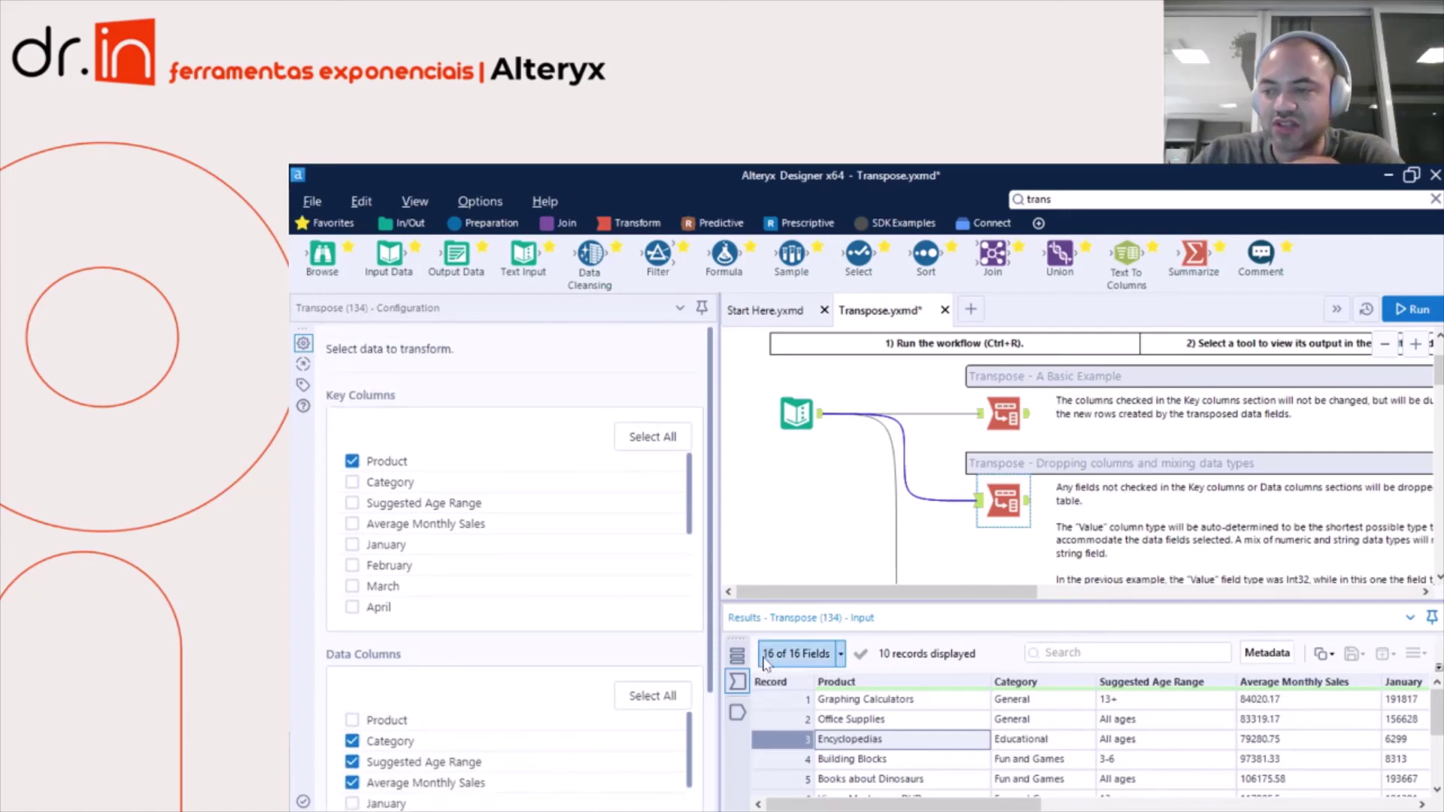
scroll(718, 682, down, 1)
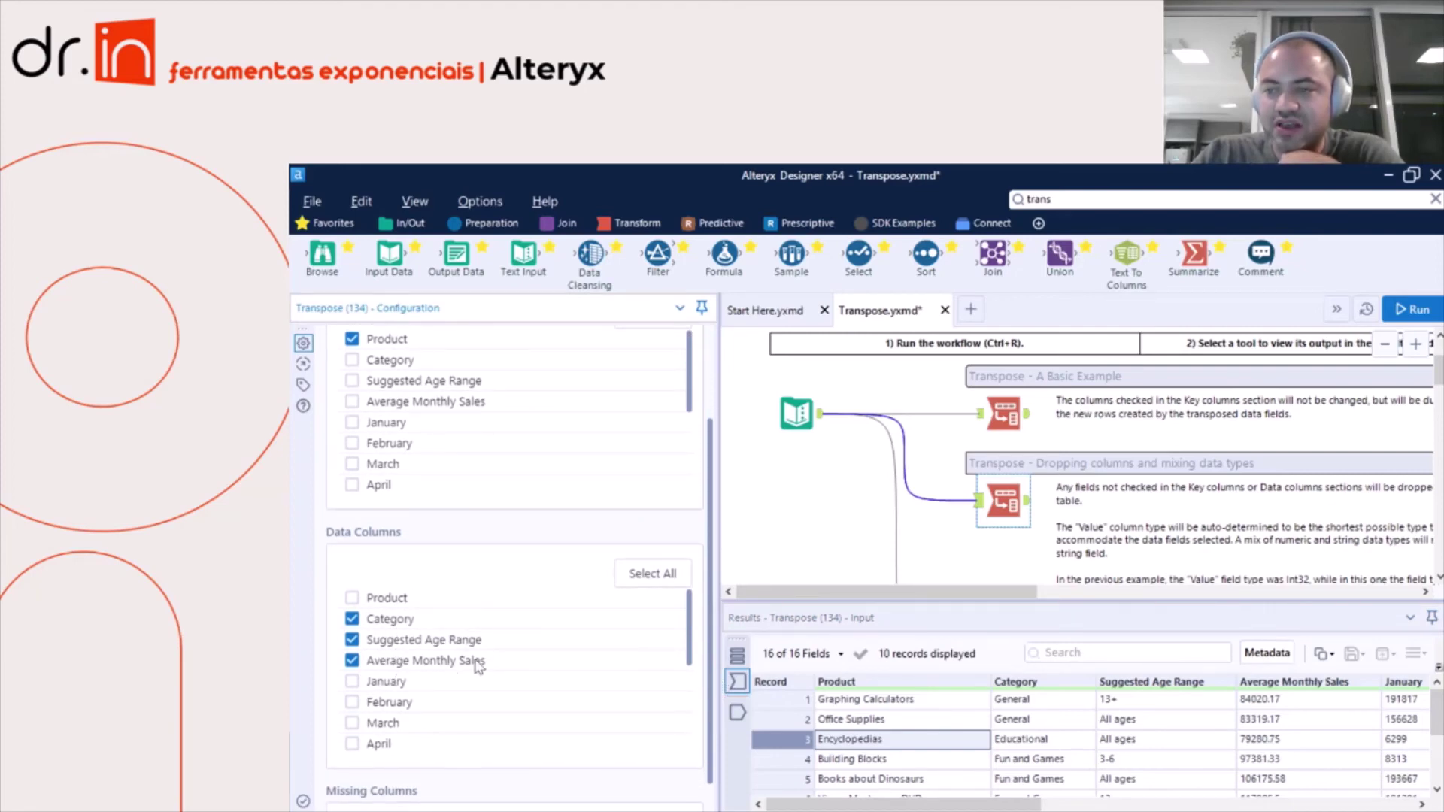
Rerun the workflow and show the second Transpose tool's output with its Product, Name and Value columns
click(1403, 315)
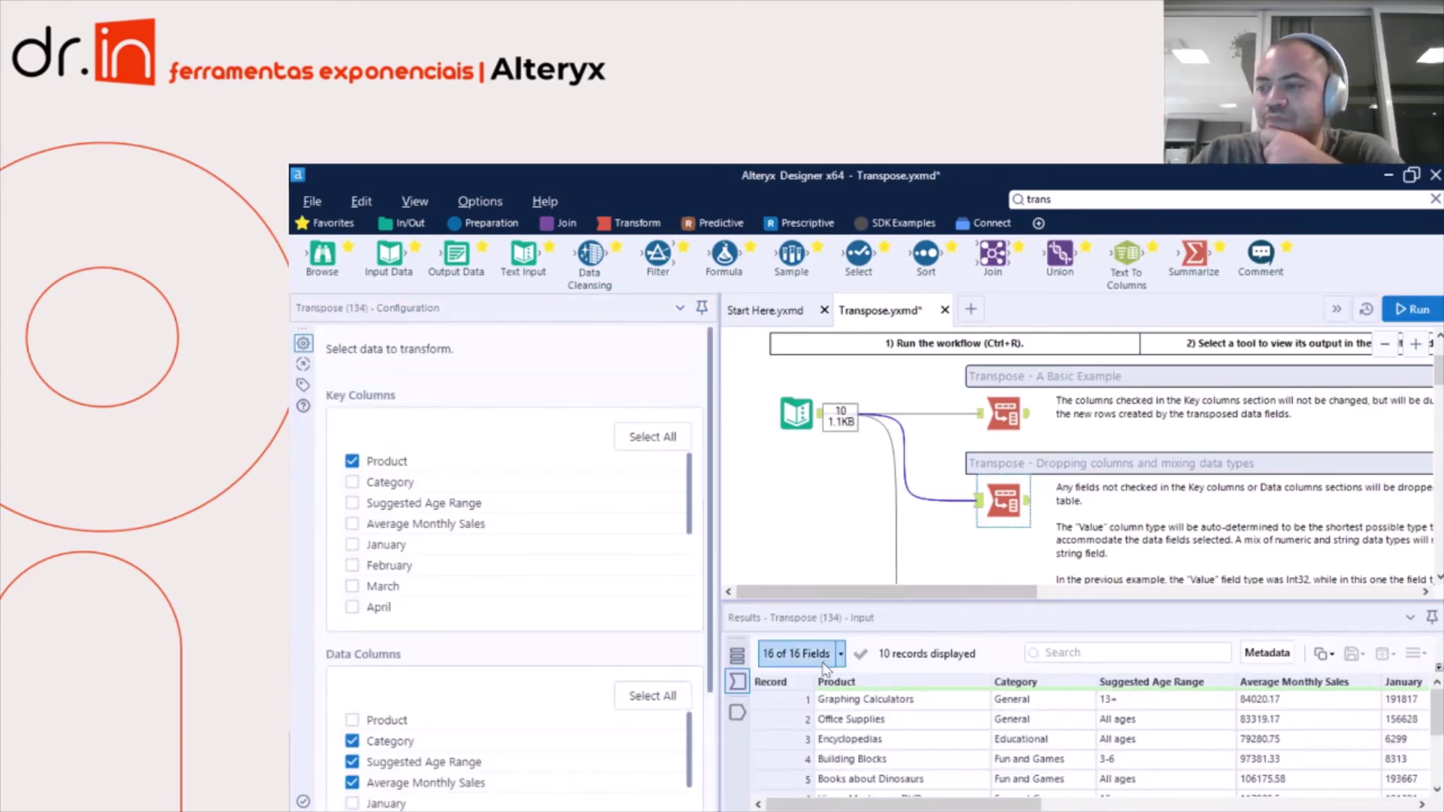
click(1027, 508)
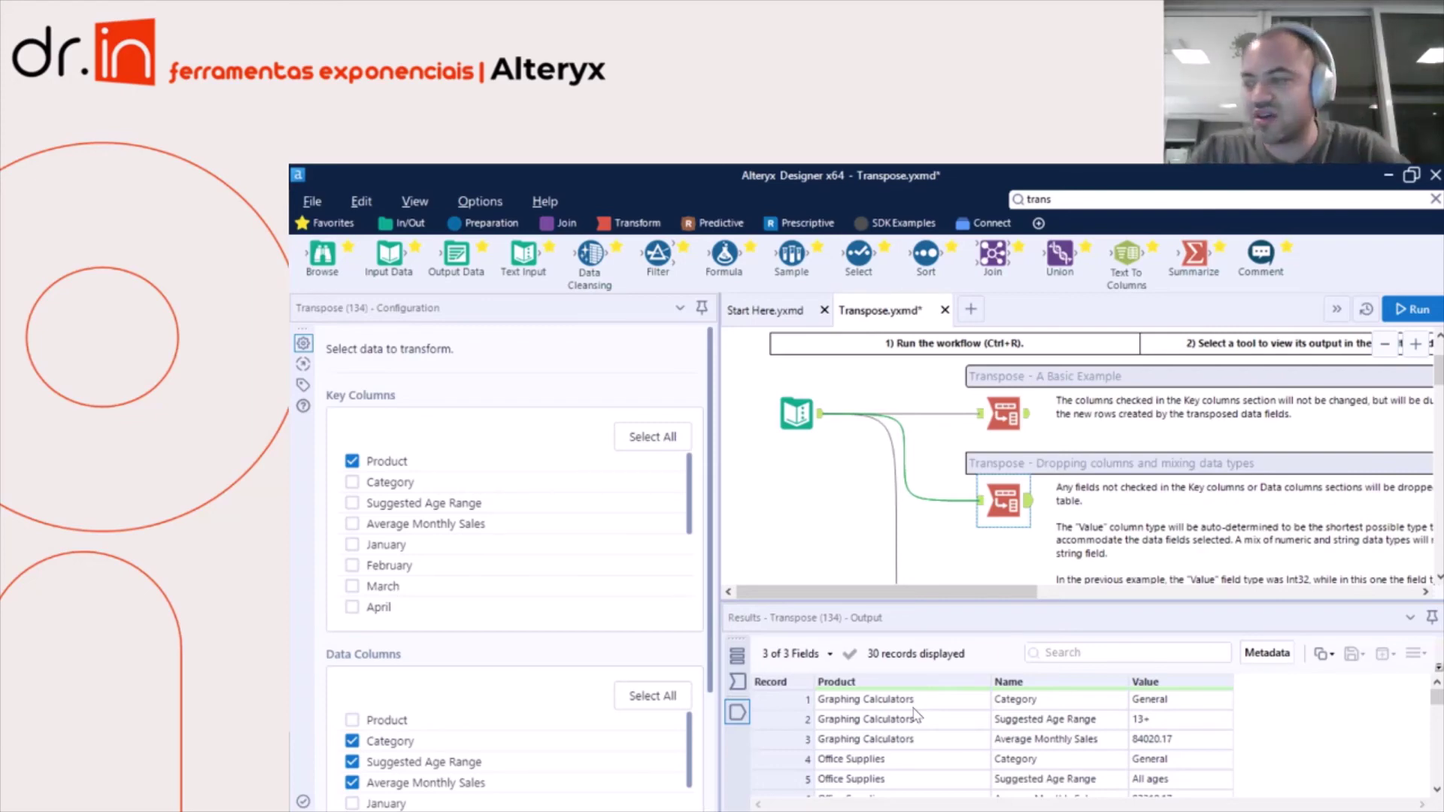
click(1021, 686)
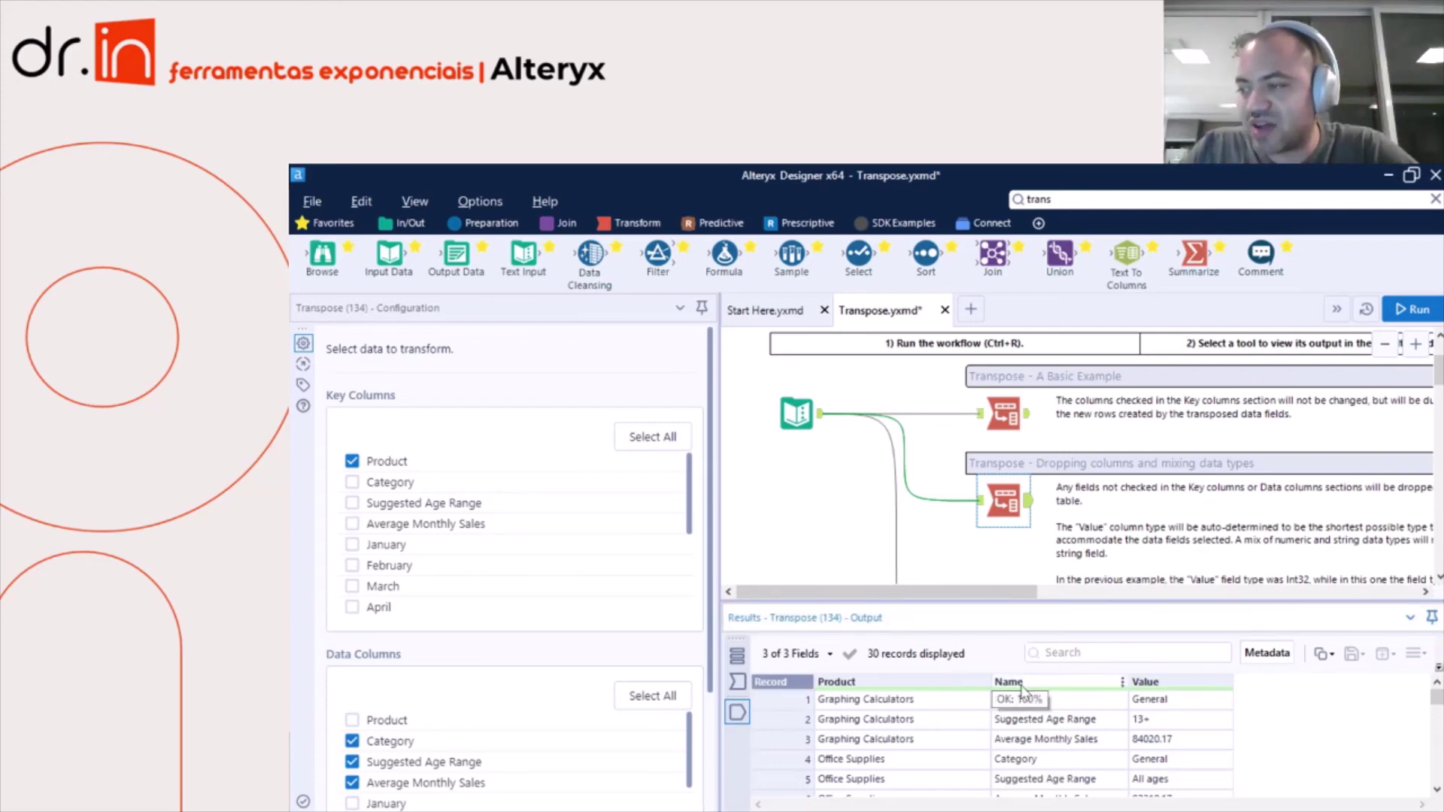
Examine the Category, Suggested Age Range and Average Monthly Sales rows for Graphing Calculators in the output
click(929, 707)
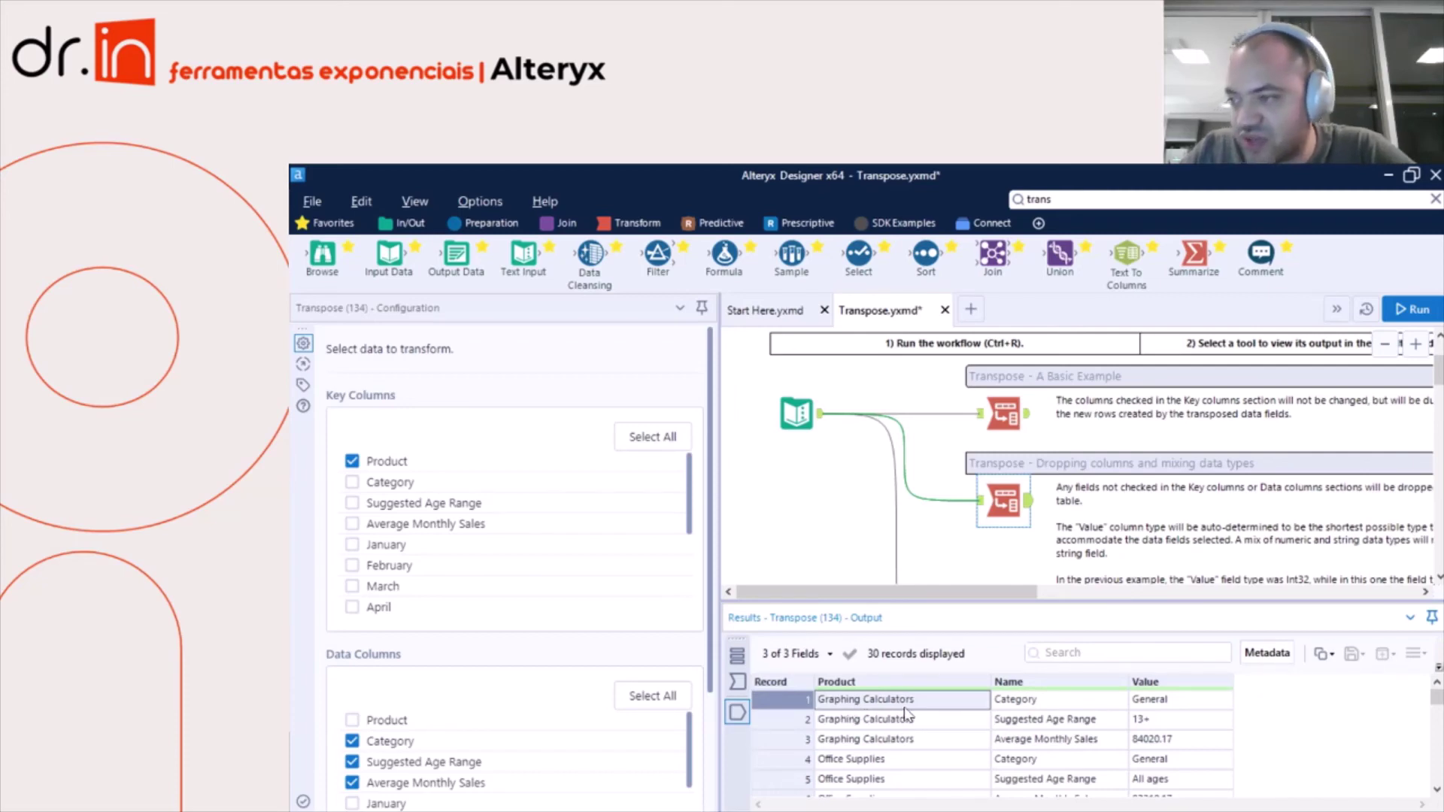
click(1036, 702)
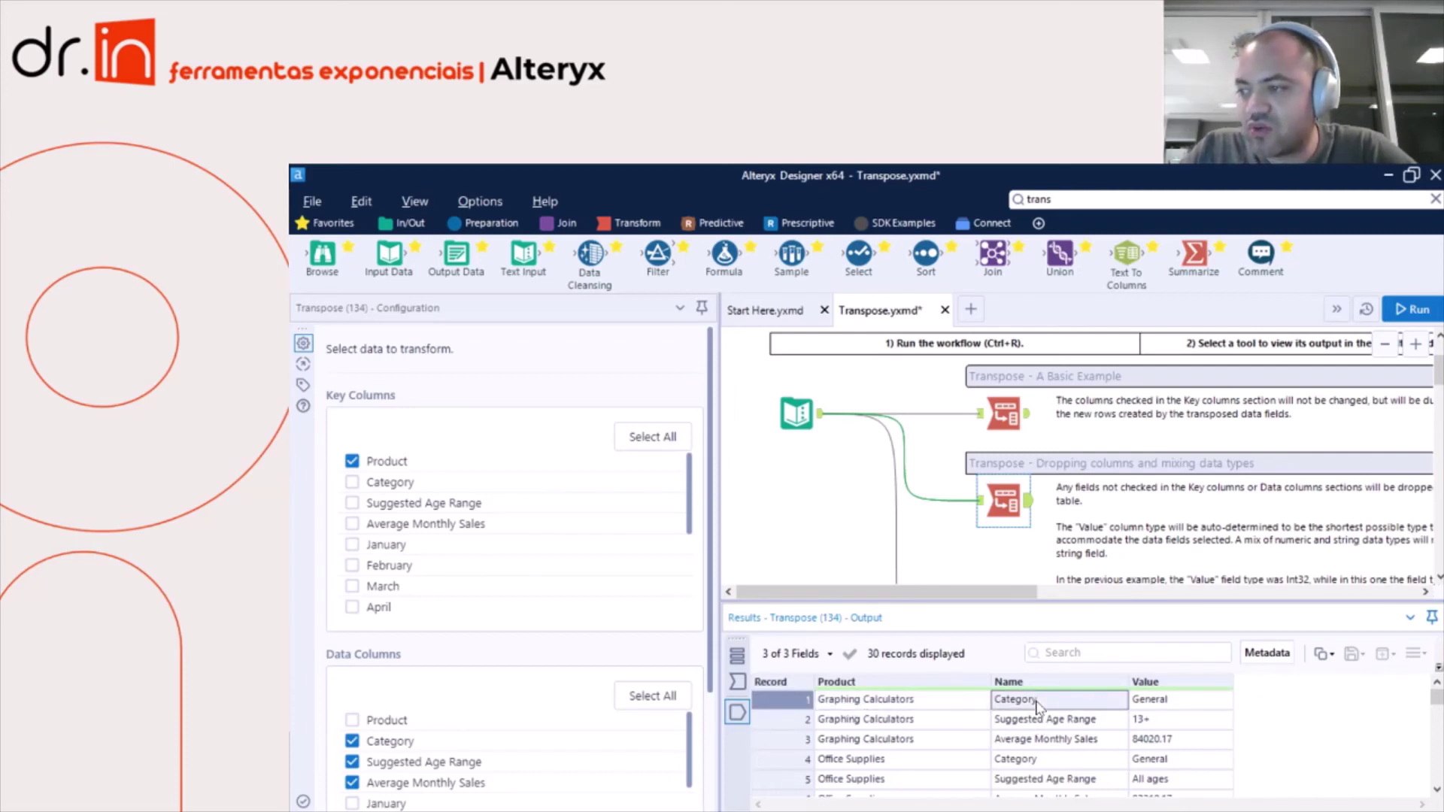
click(1032, 723)
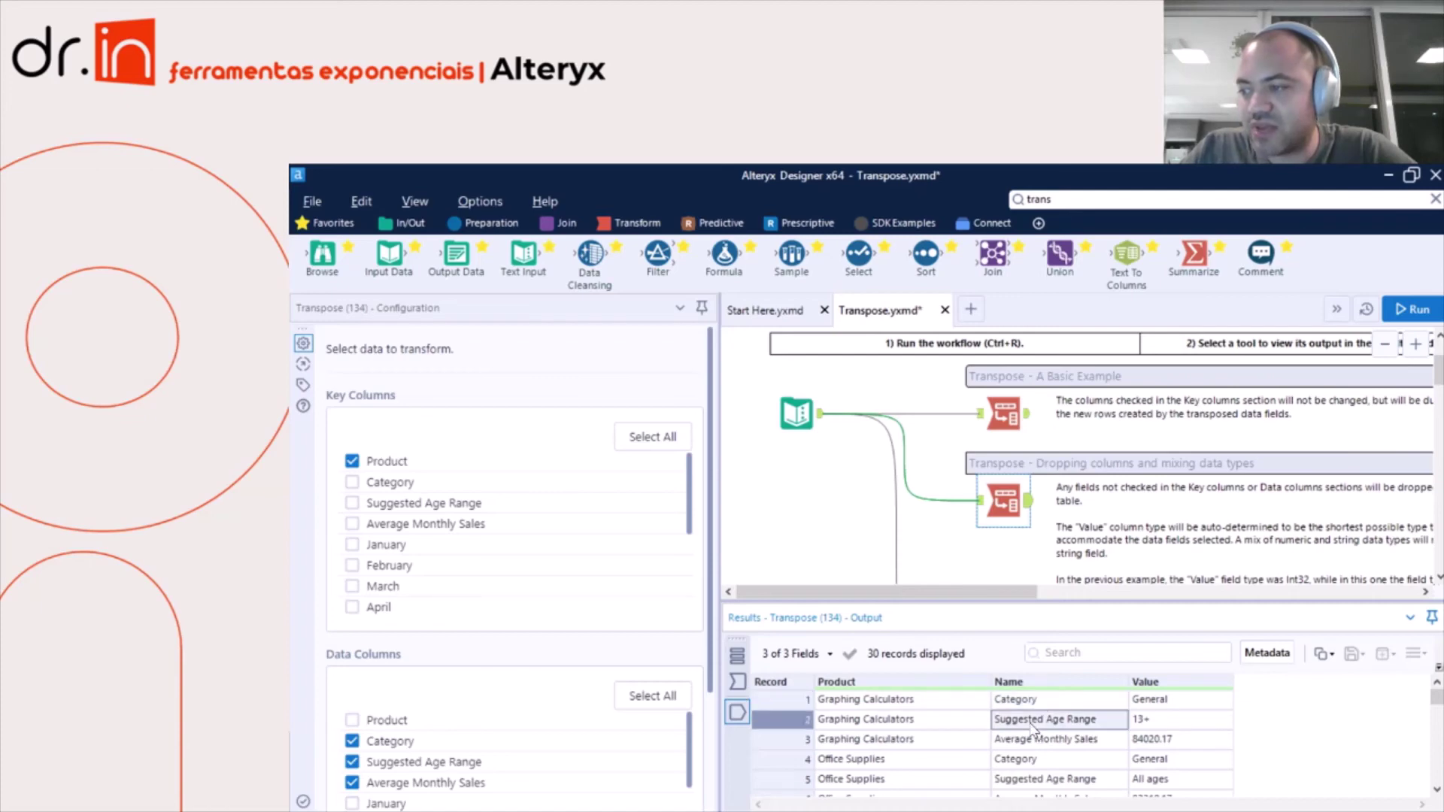
click(1038, 743)
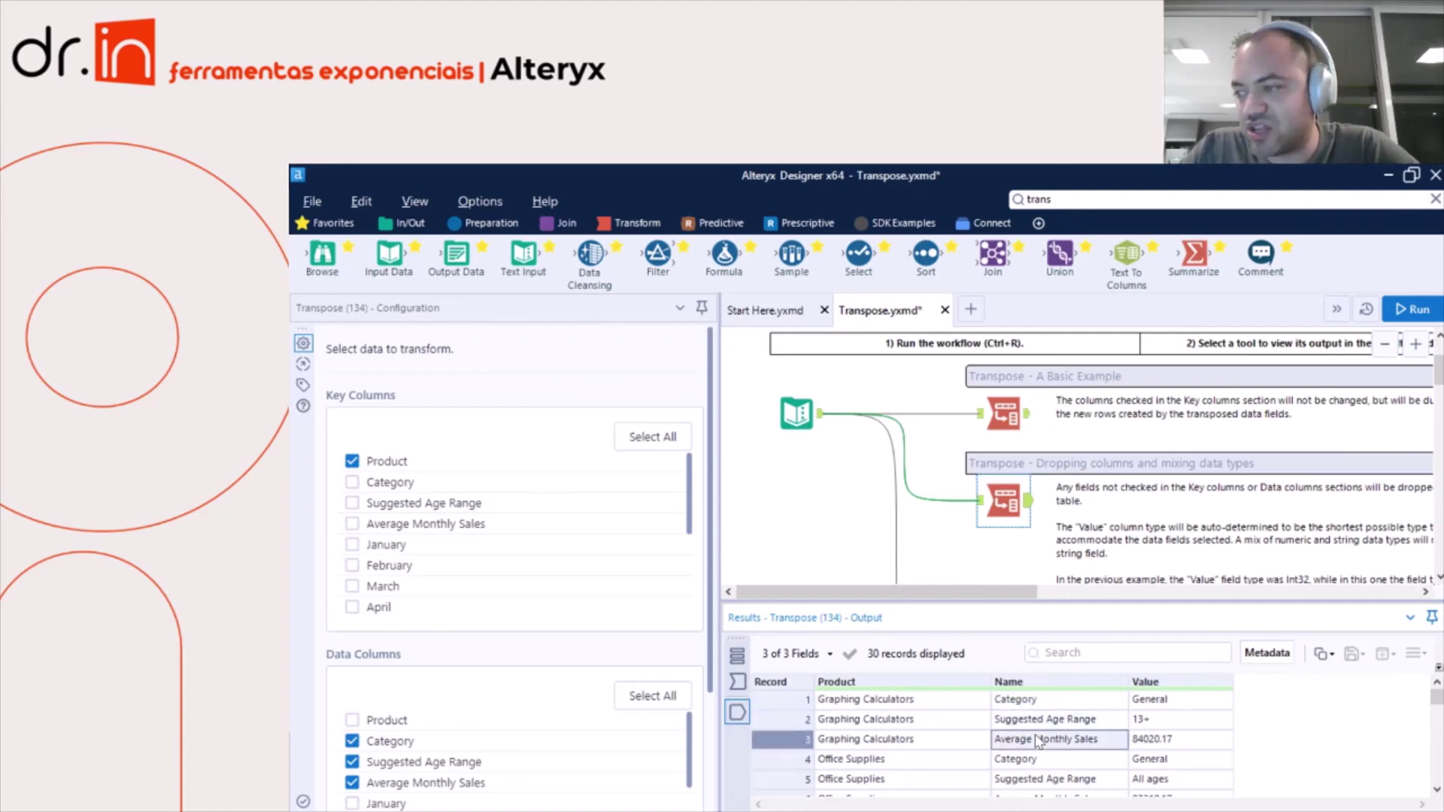
Compare the Category, Suggested Age Range and Average Monthly Sales input columns with the entries in the output's Name column
click(737, 682)
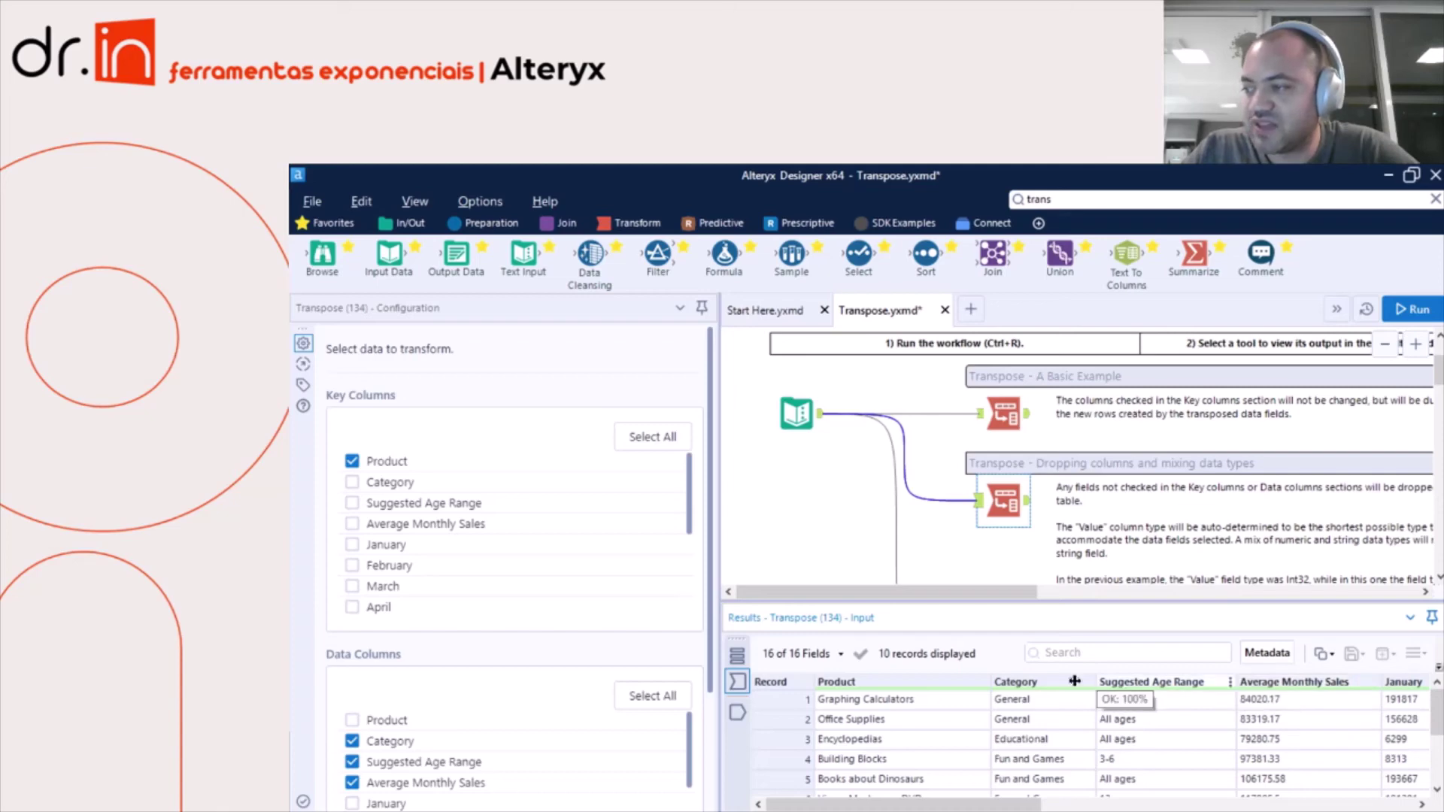
click(737, 712)
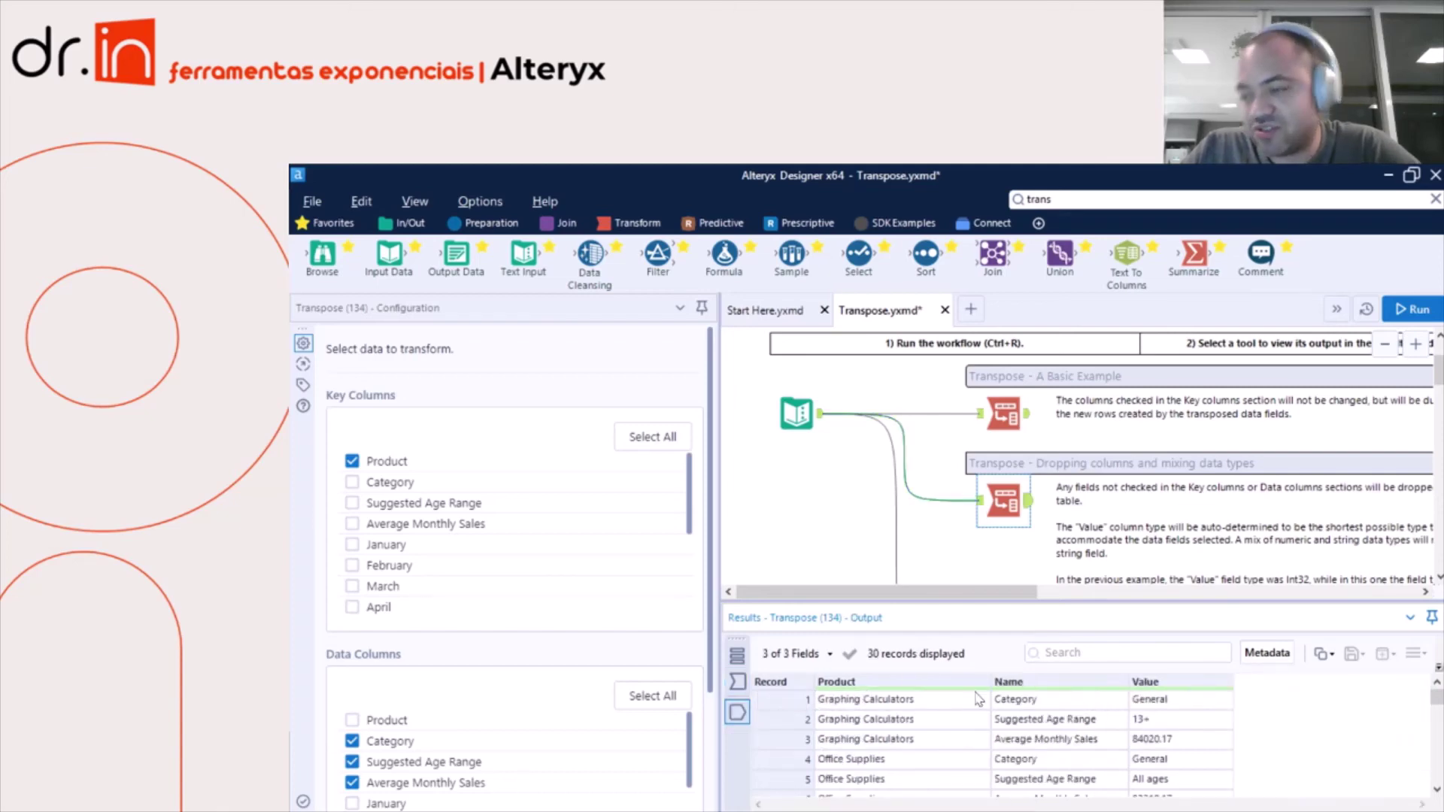
click(1015, 700)
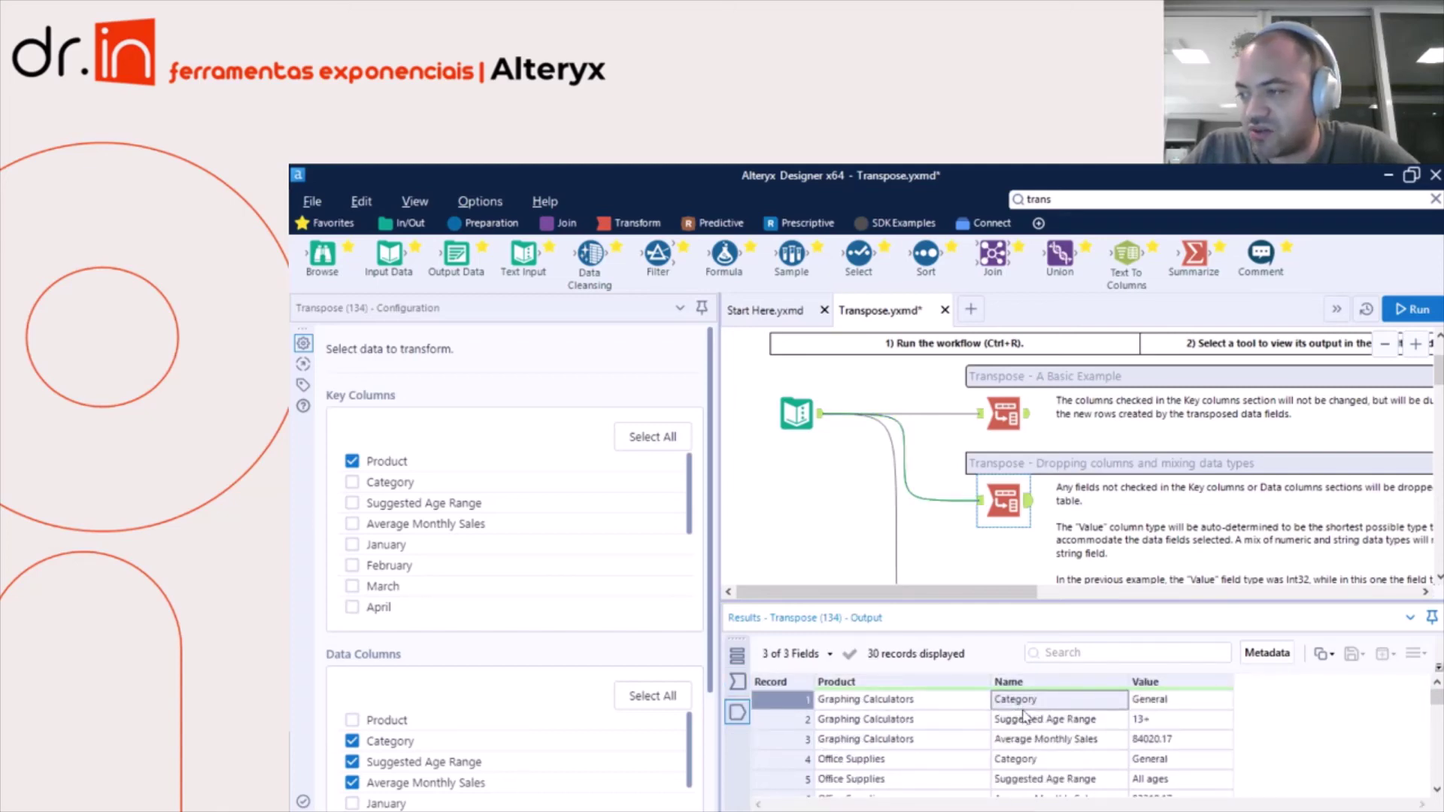
click(1028, 721)
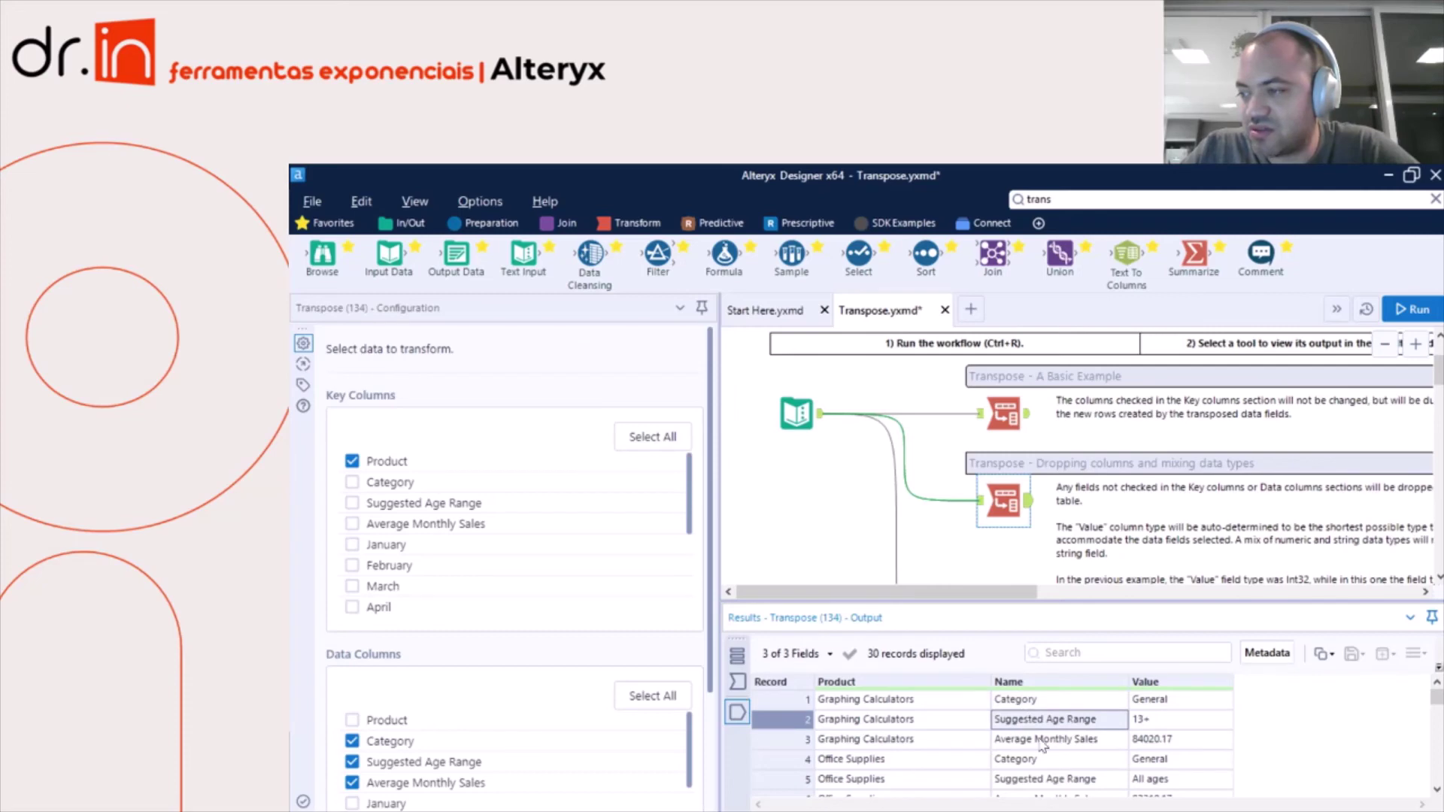
click(1043, 742)
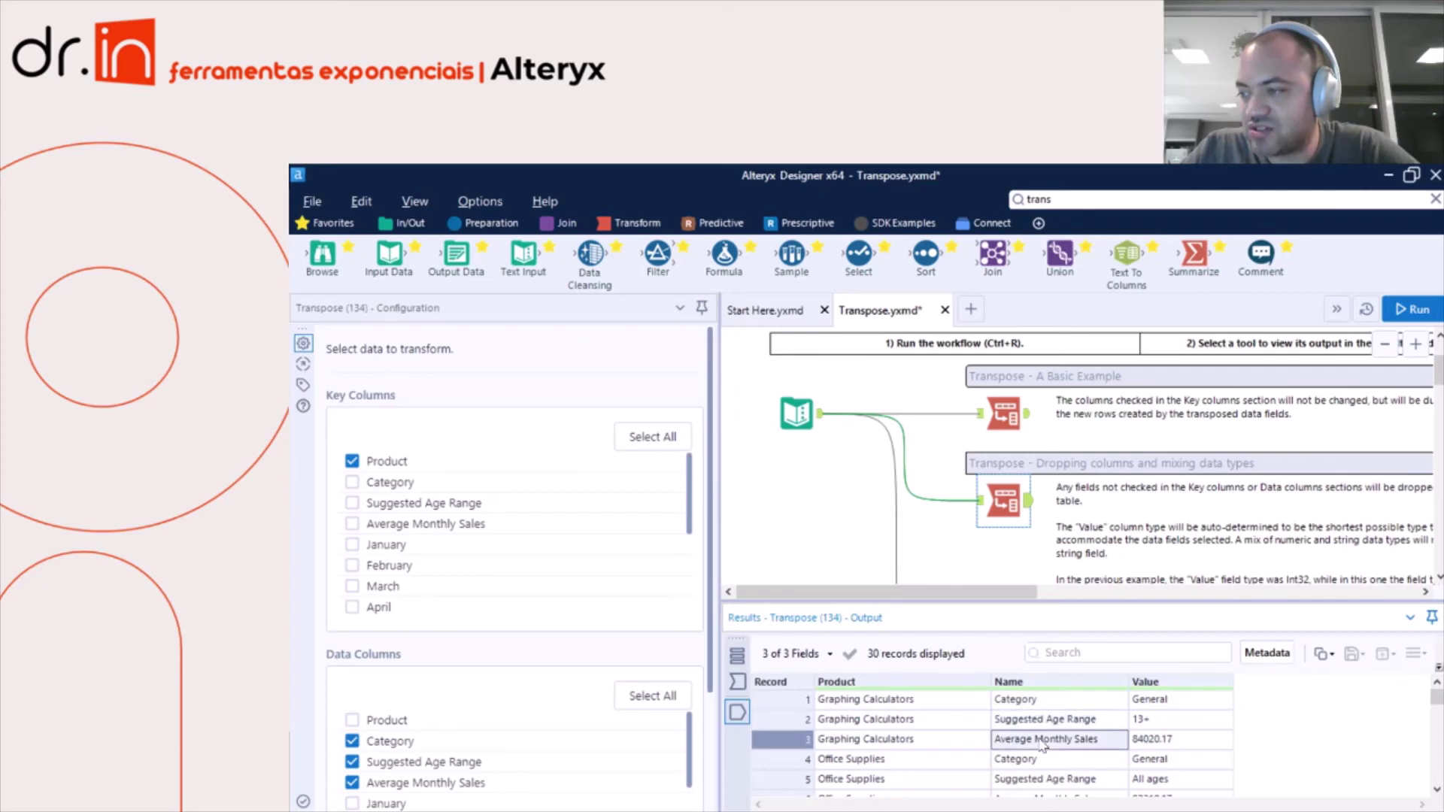
Inspect the Graphing Calculators record in the second Transpose tool's input, checking its Category, Suggested Age Range and Average Monthly Sales values
click(1147, 704)
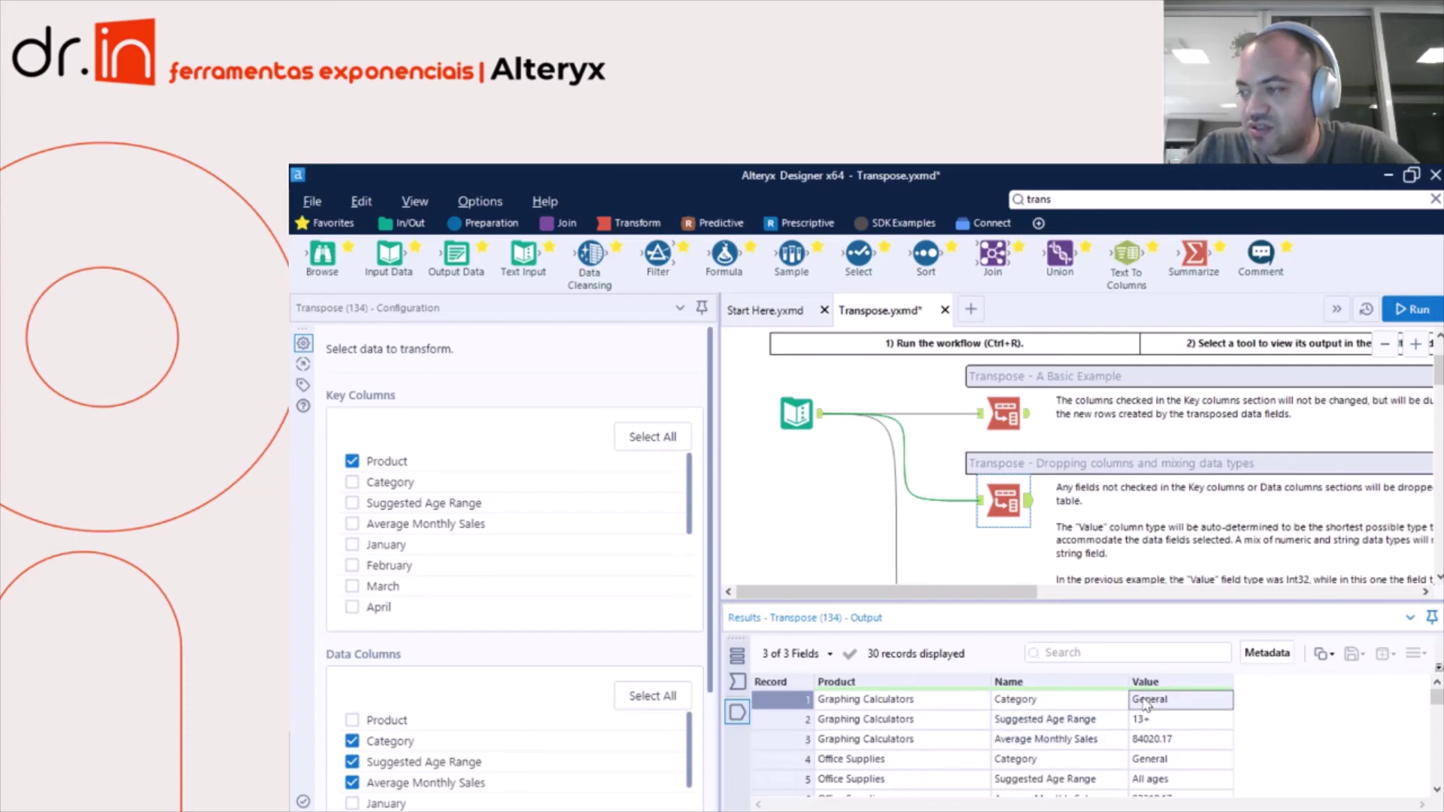
click(737, 684)
click(925, 707)
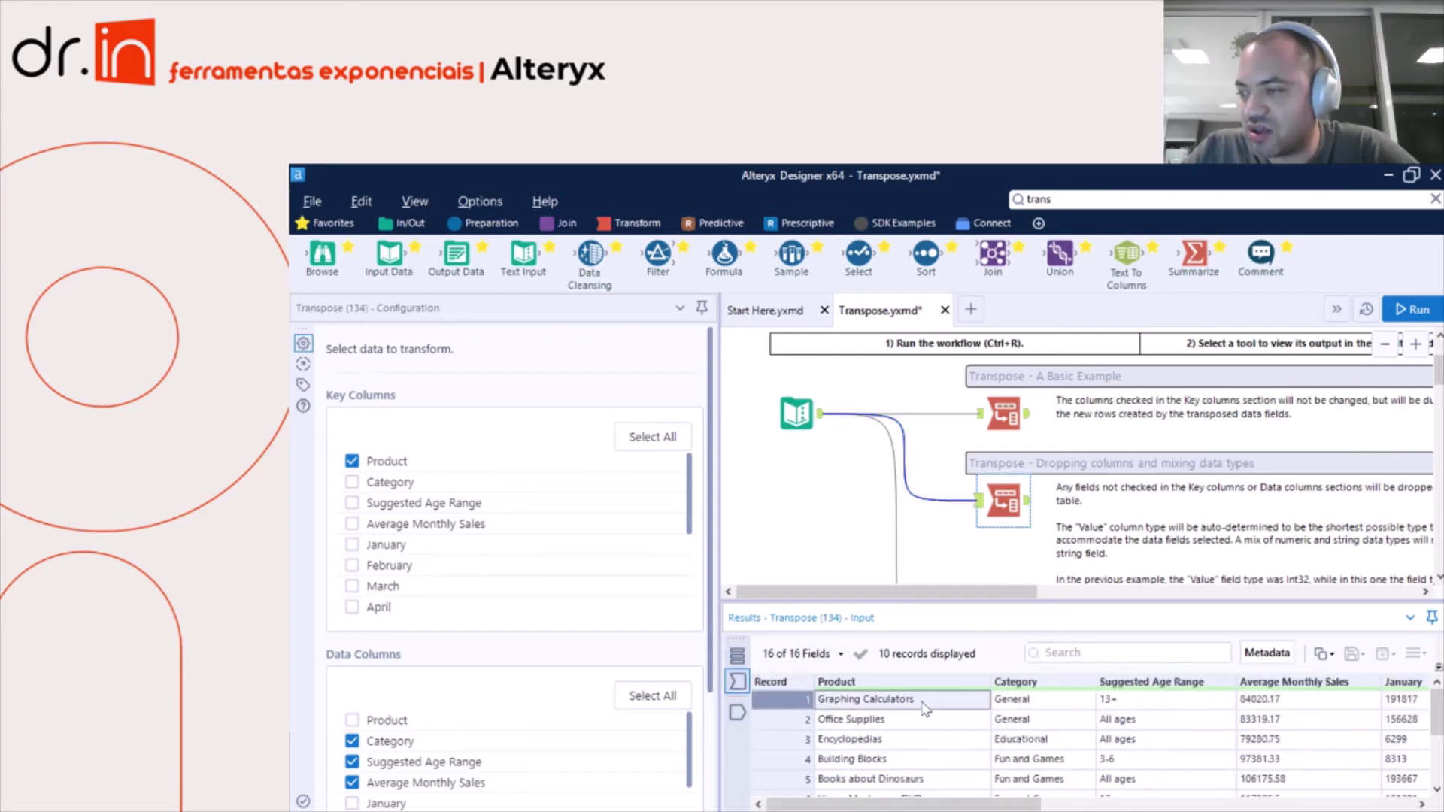
click(1008, 701)
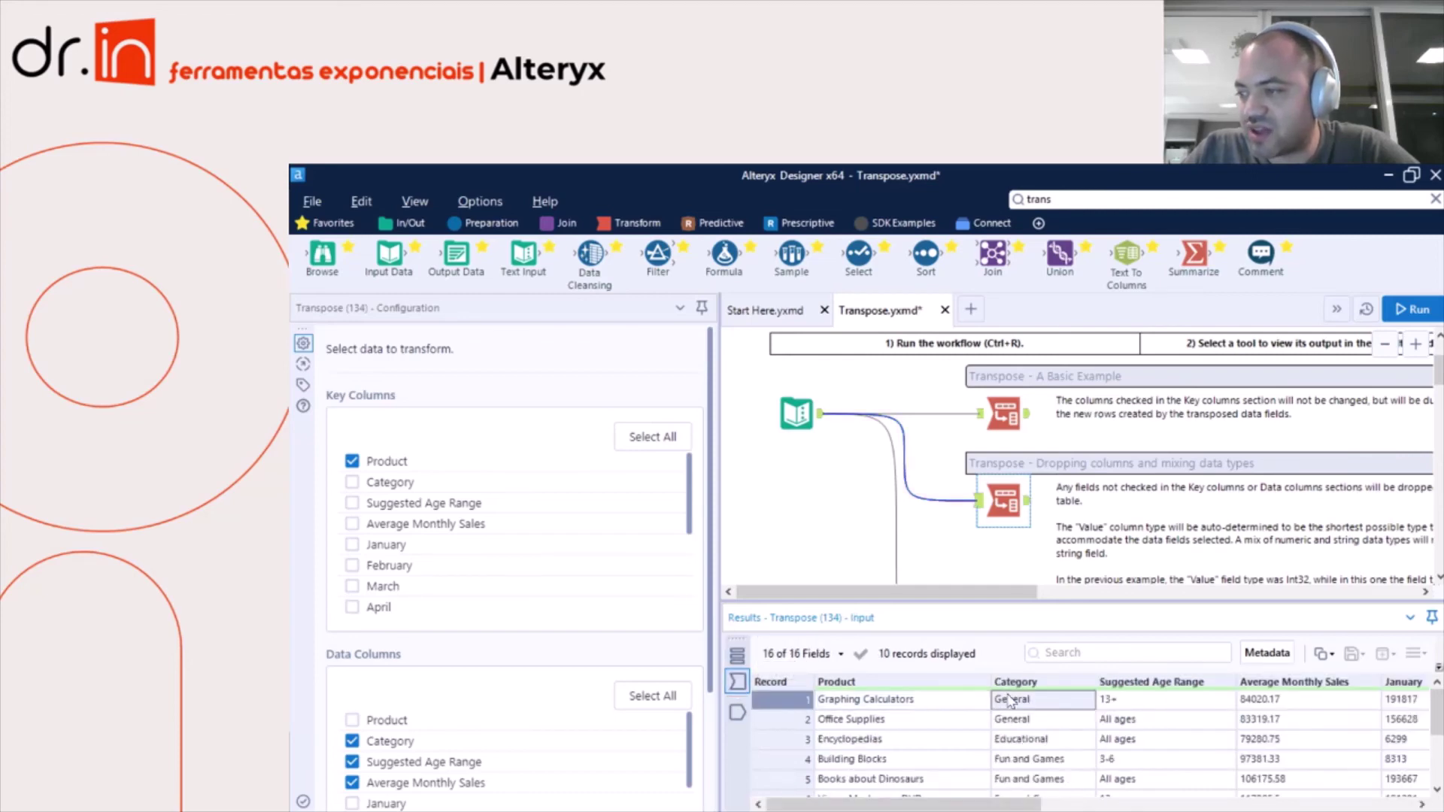
click(1194, 703)
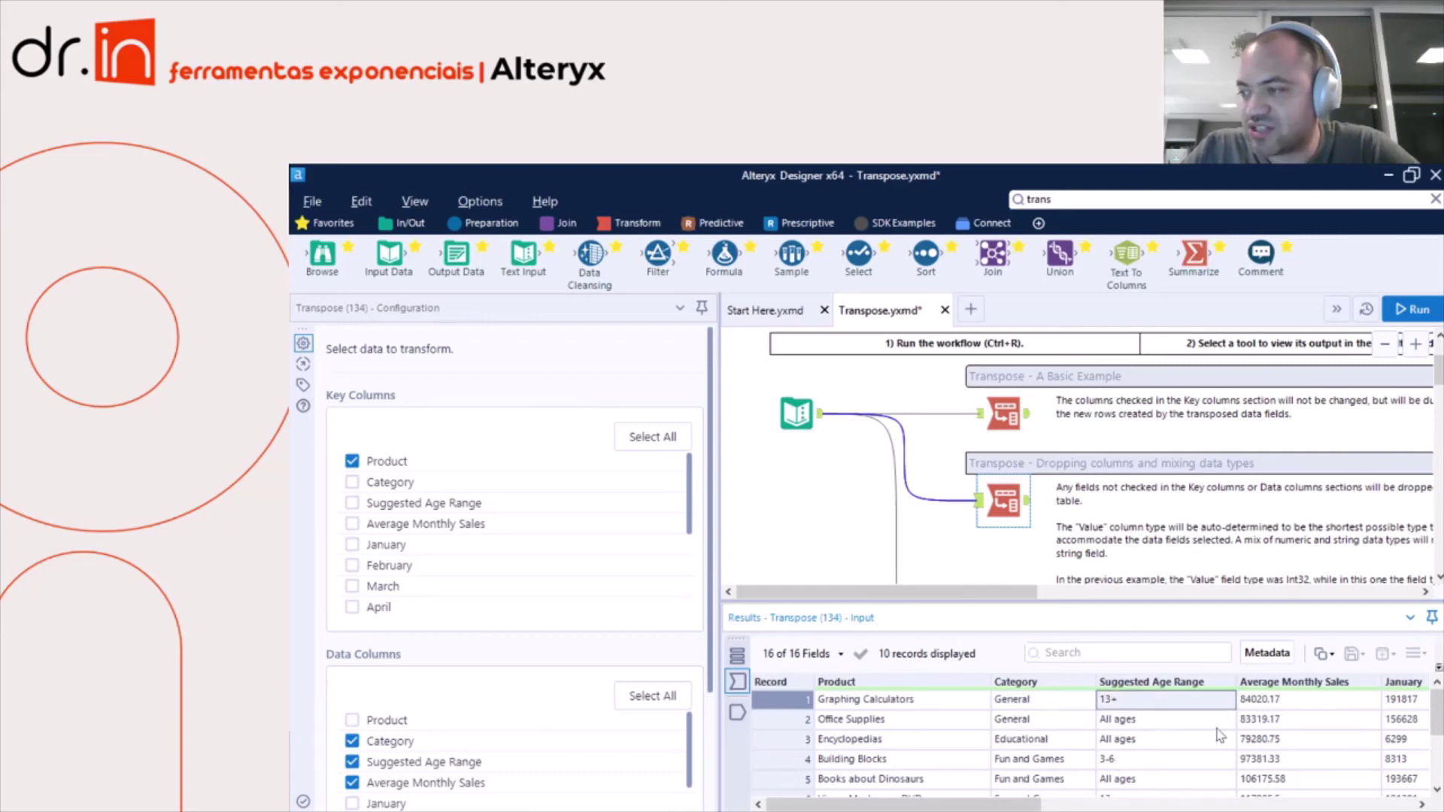
click(1271, 702)
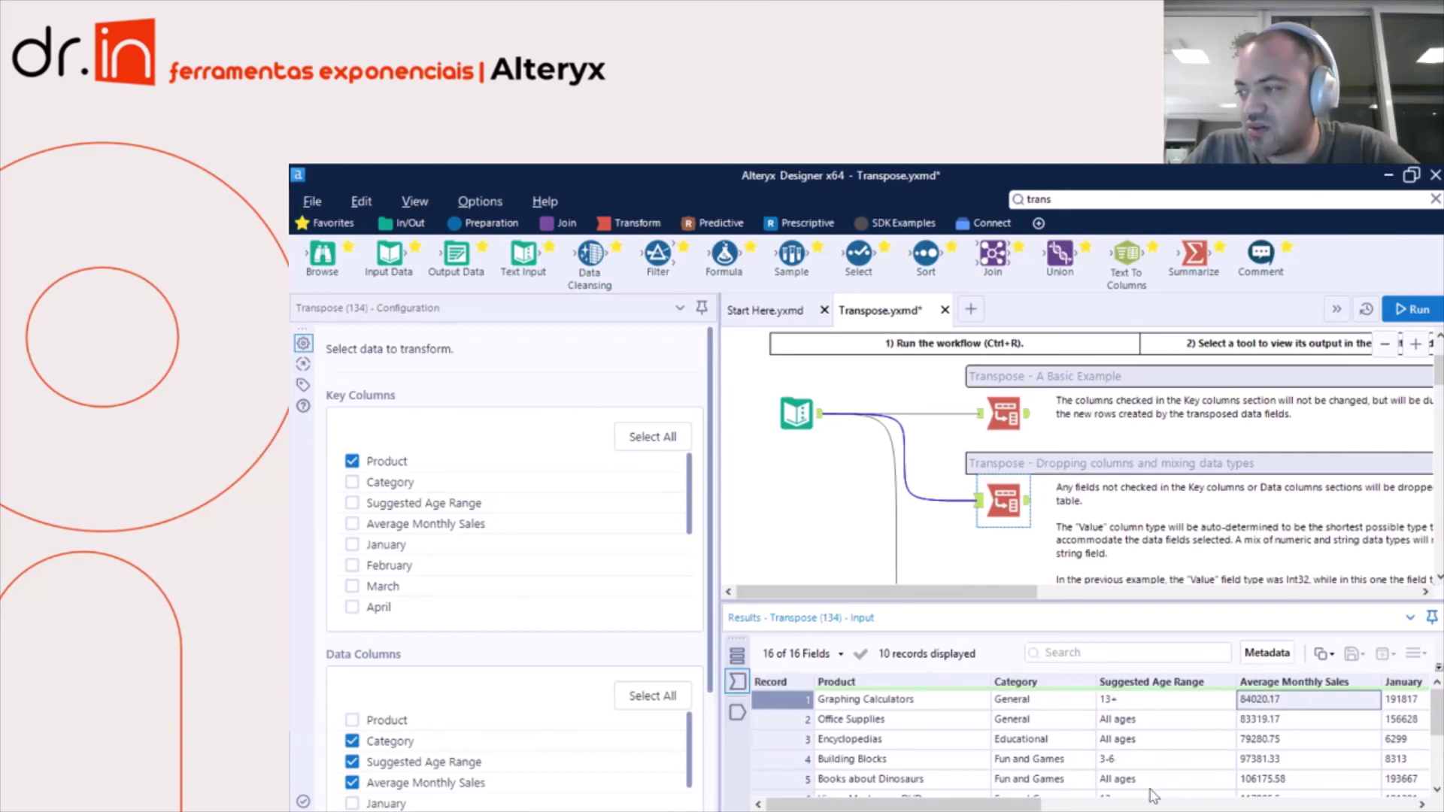
Return to the Transpose output and match each Name entry for Graphing Calculators with its entry in the Value column
click(737, 712)
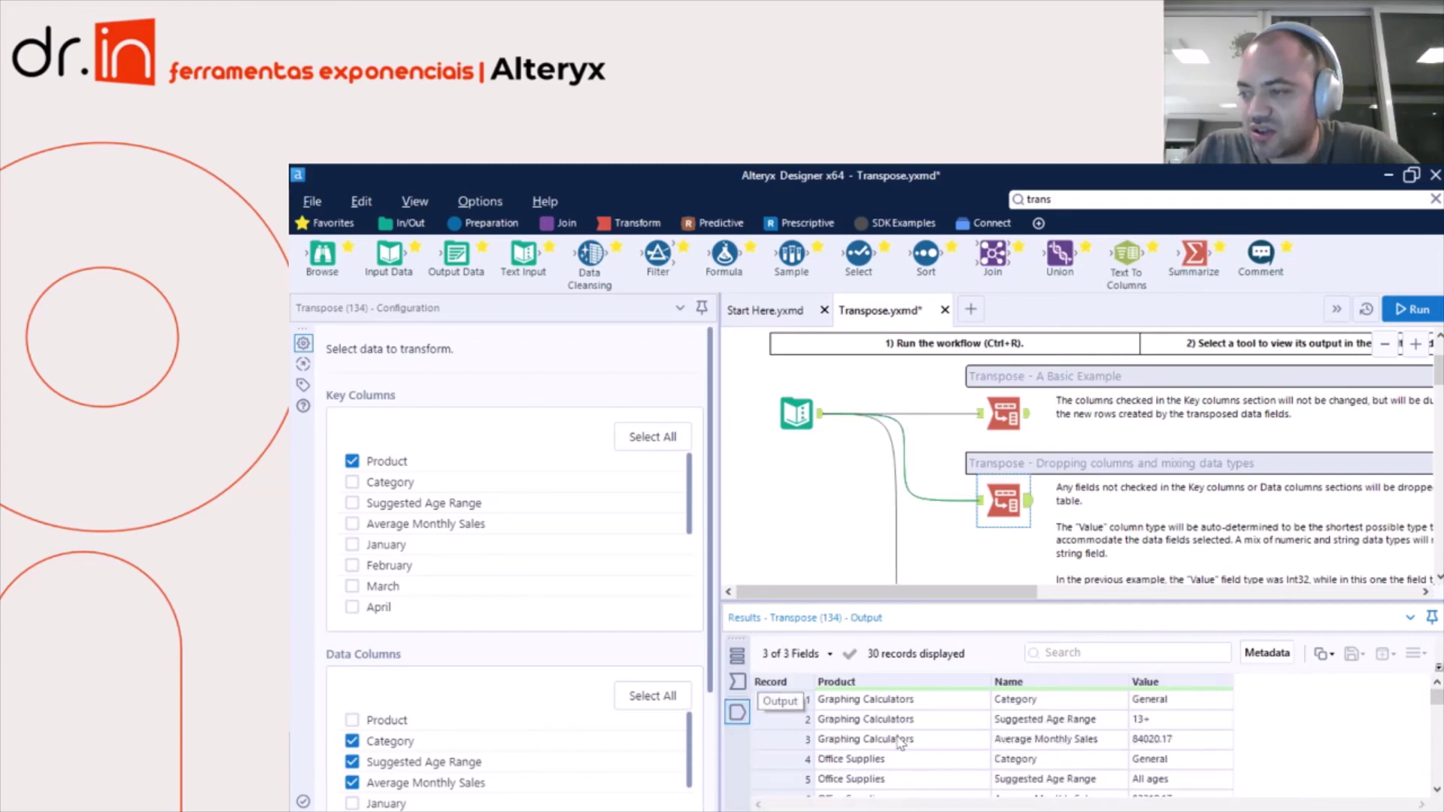
click(1150, 701)
click(1015, 725)
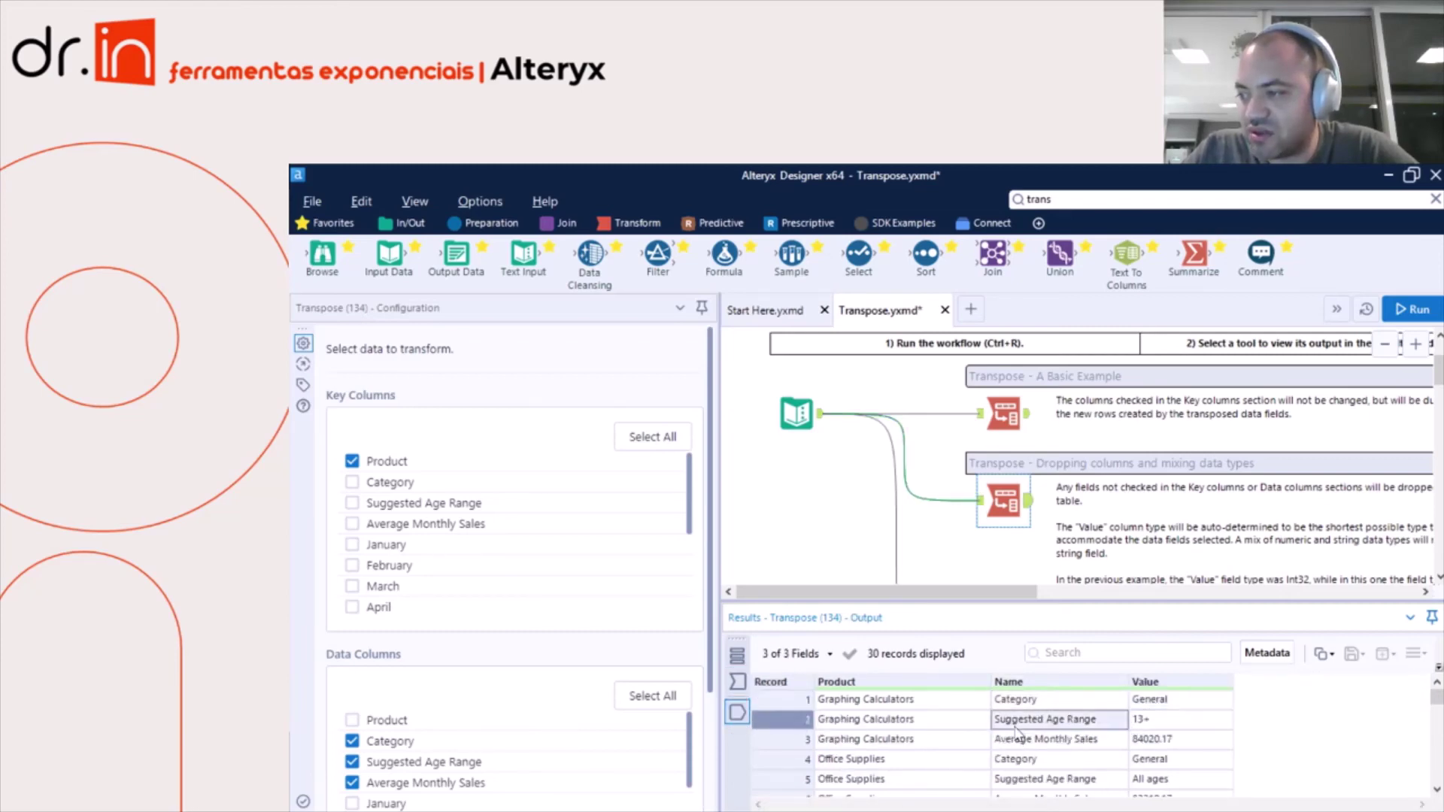
click(1158, 705)
click(1162, 719)
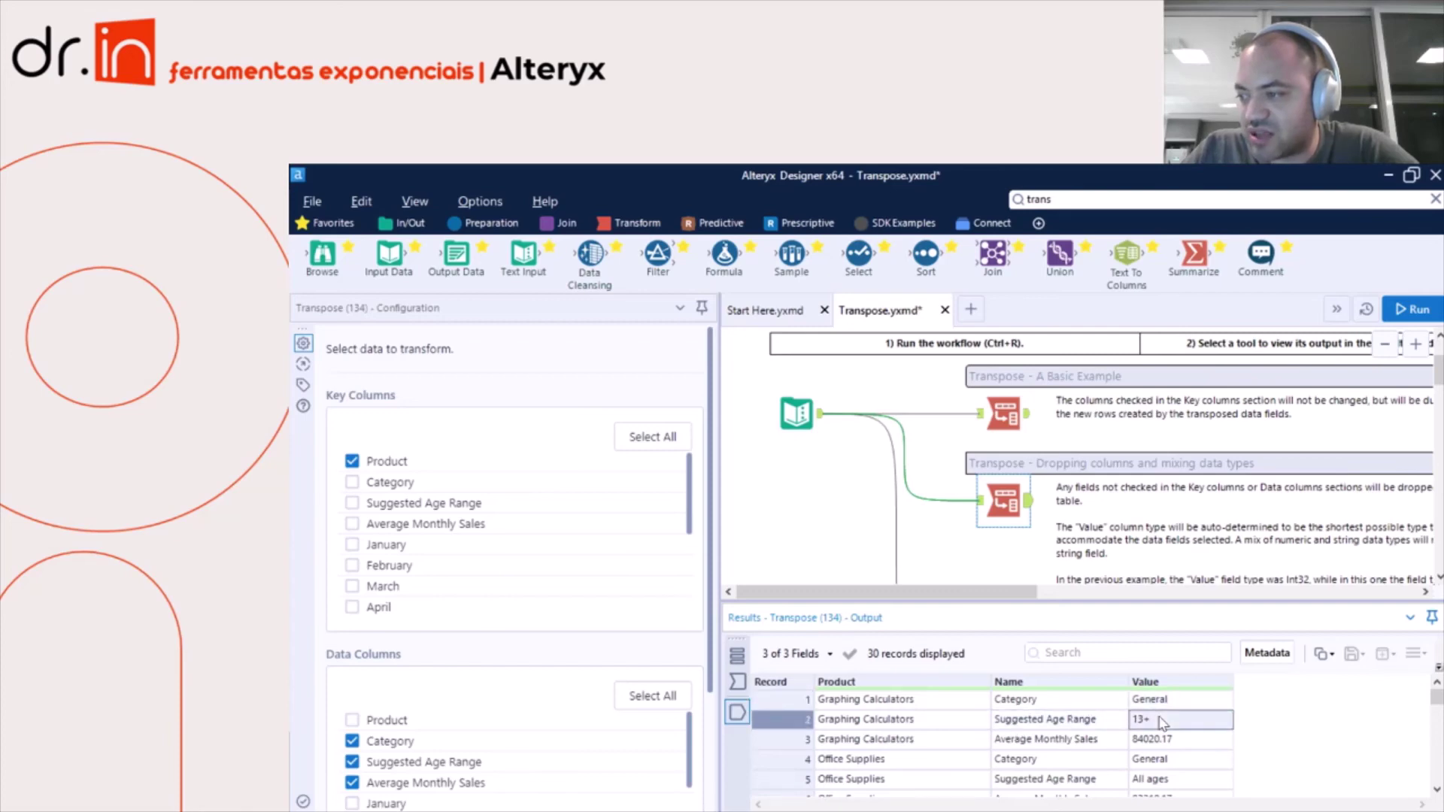
click(1044, 744)
click(1155, 743)
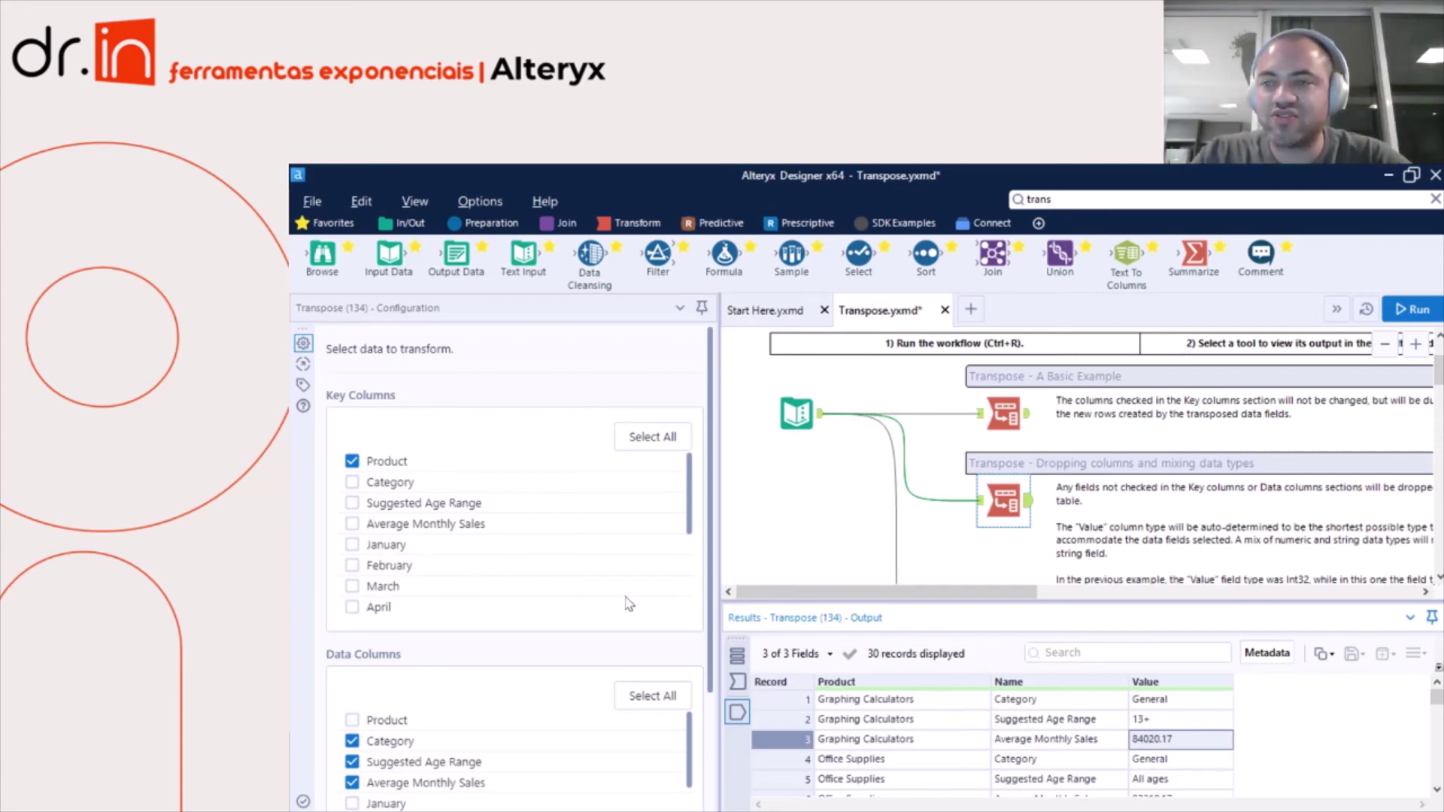
Compare the text and numeric entries in the output's Value column across the three Graphing Calculators rows
click(1135, 703)
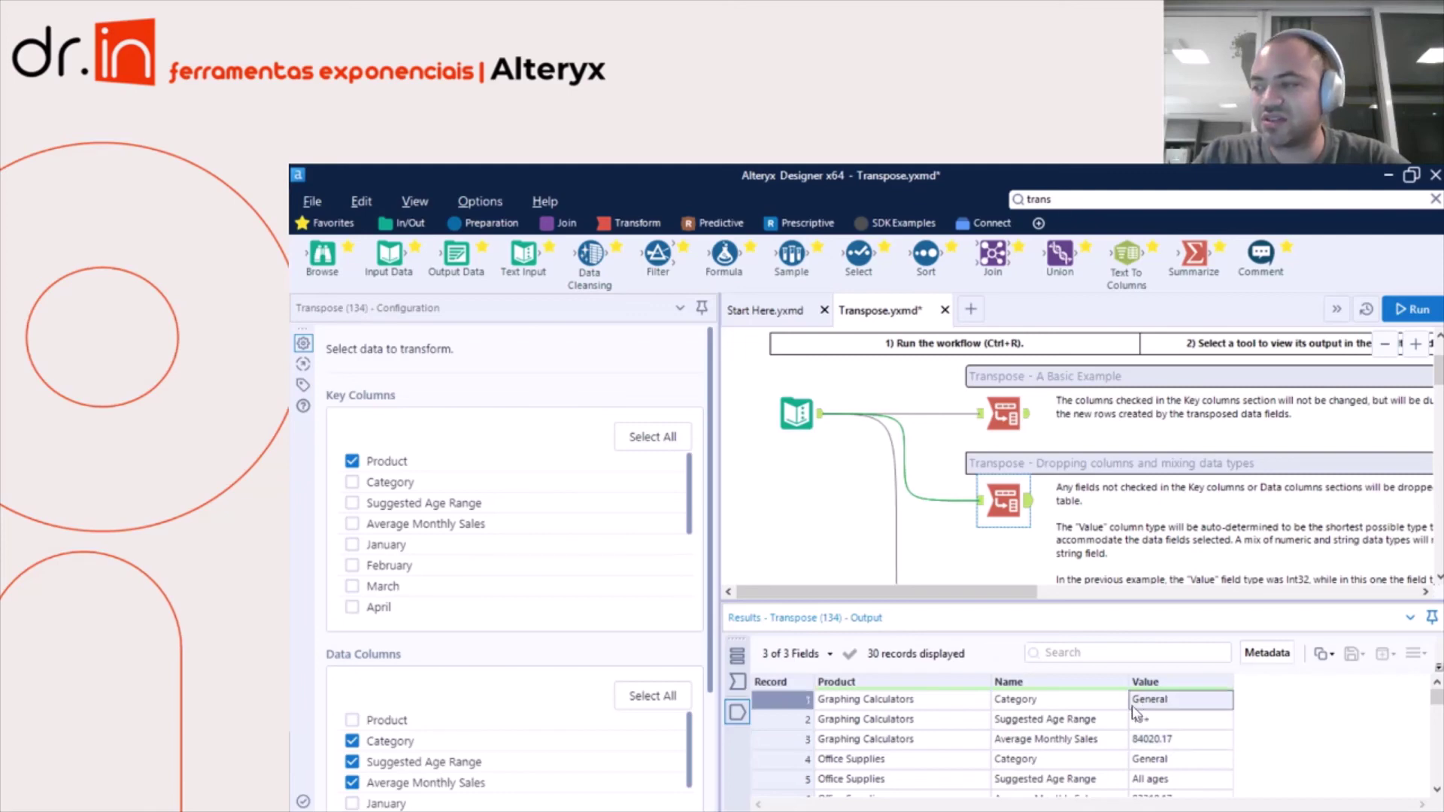
click(1060, 740)
click(1157, 740)
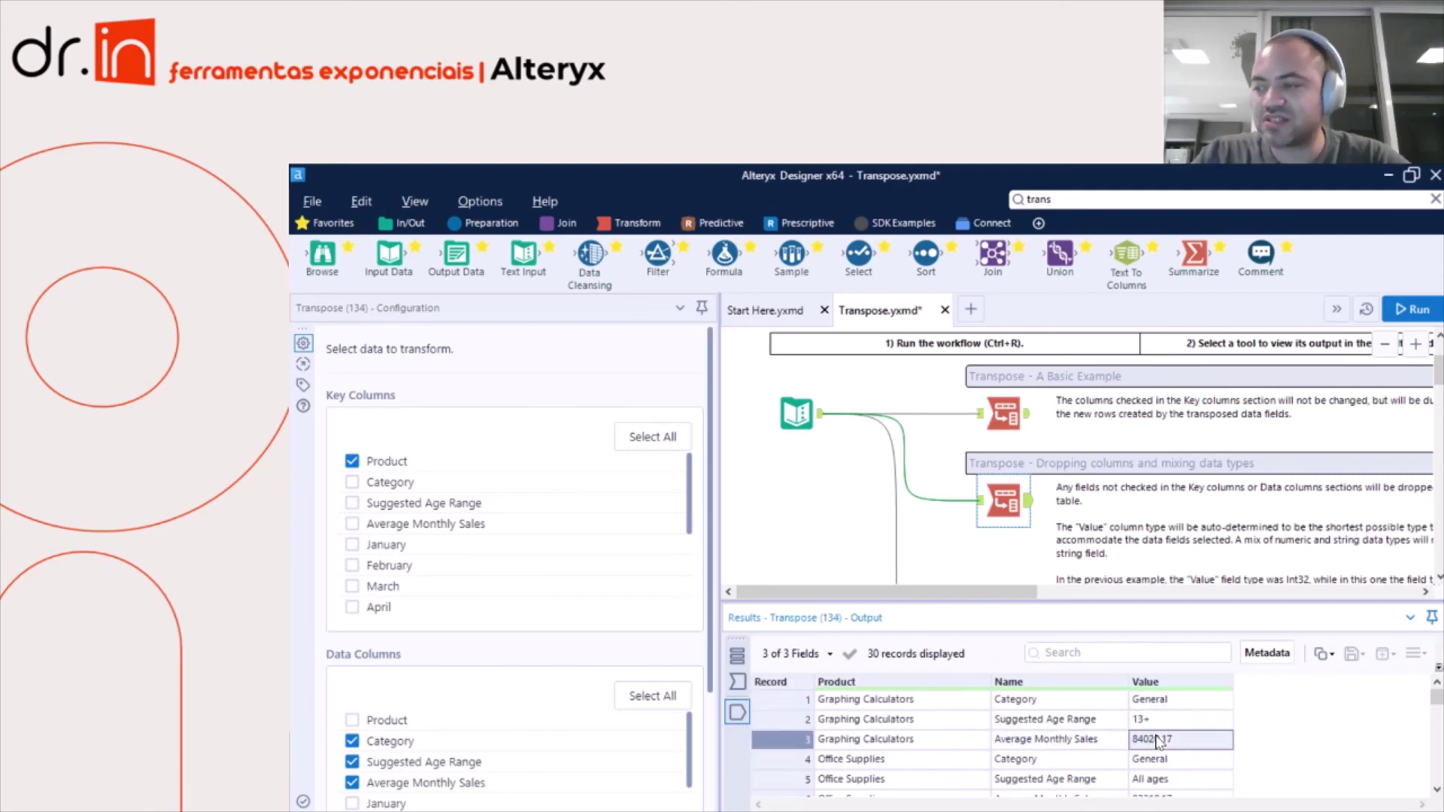
click(1154, 719)
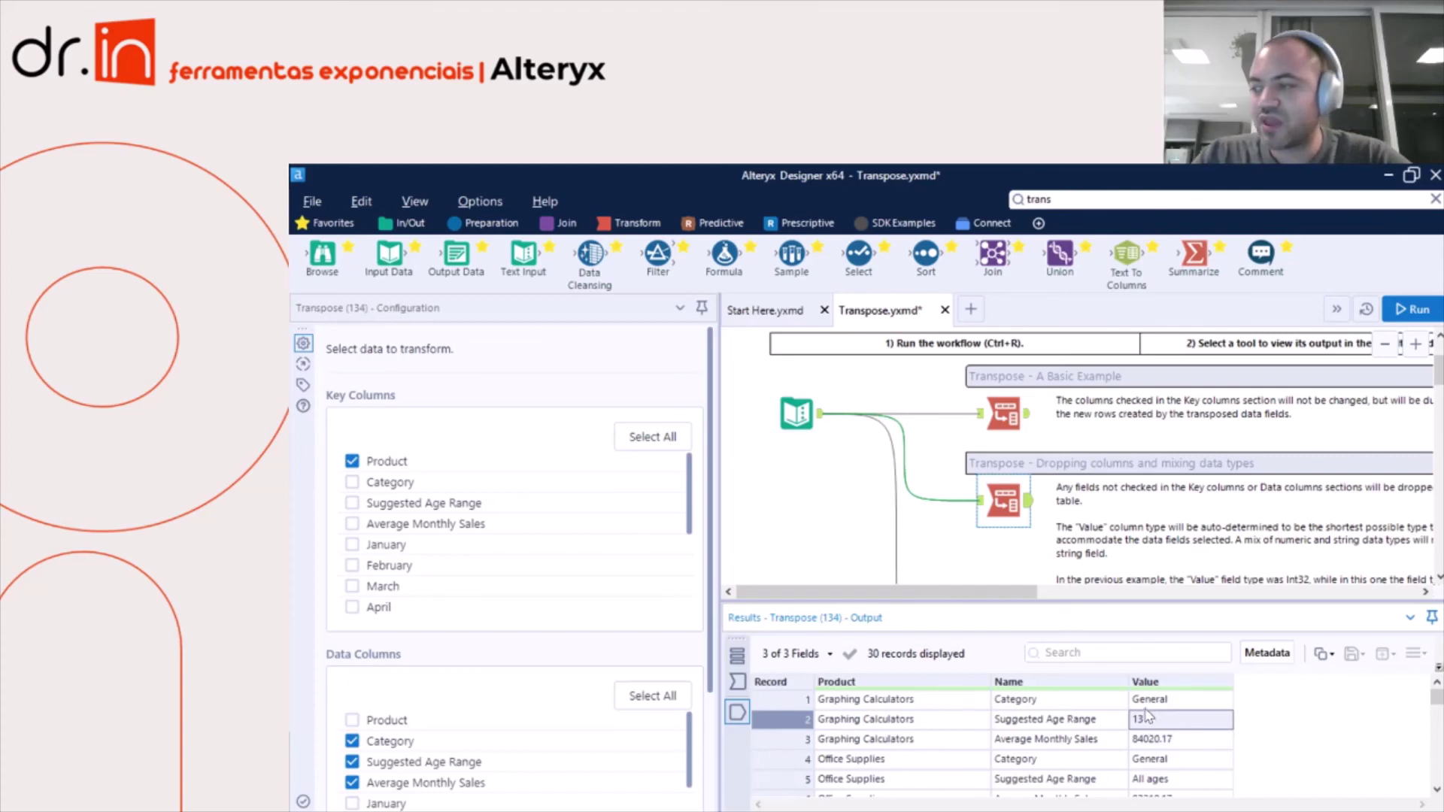
click(1150, 703)
click(1155, 716)
click(1154, 707)
click(1156, 719)
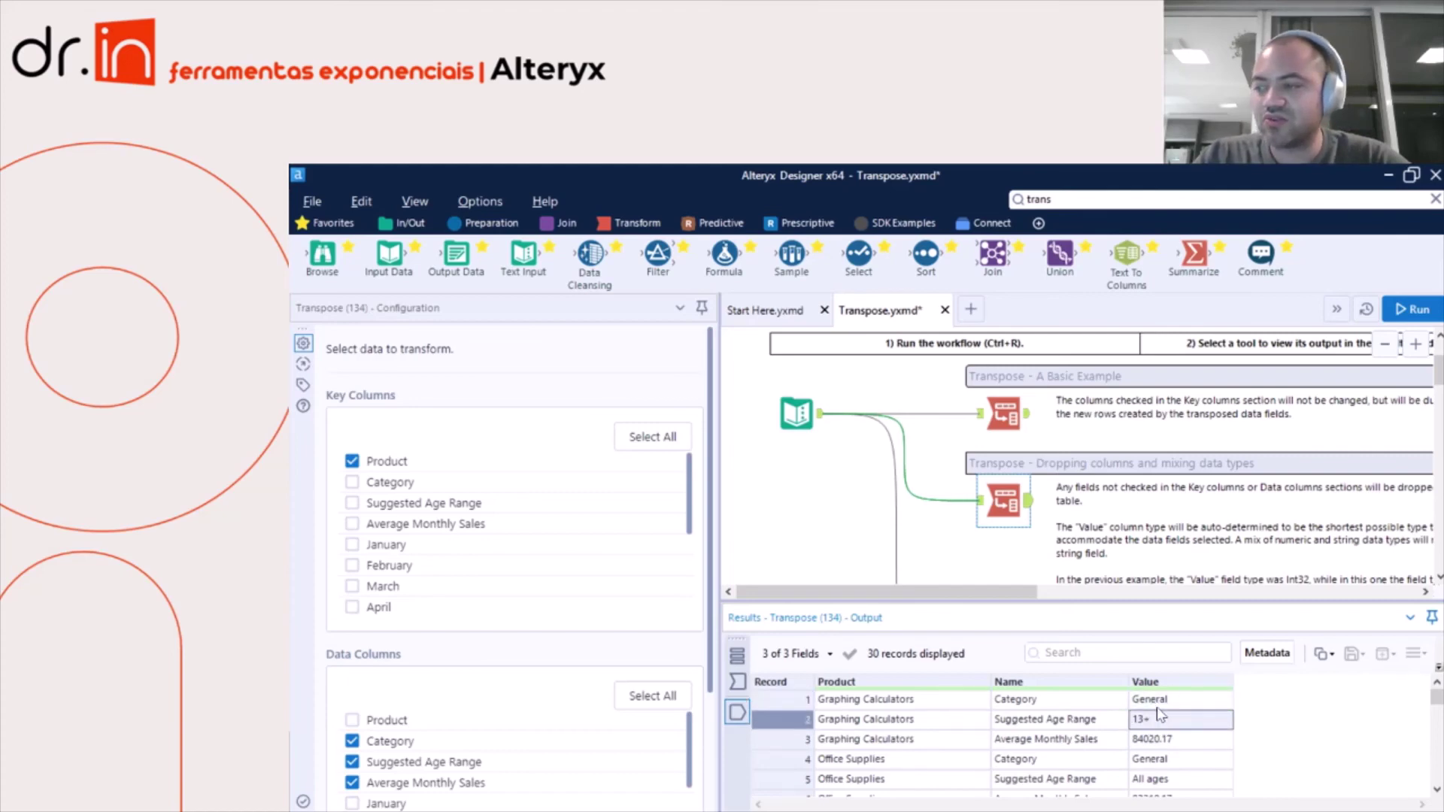
click(1156, 708)
click(1157, 715)
click(1156, 707)
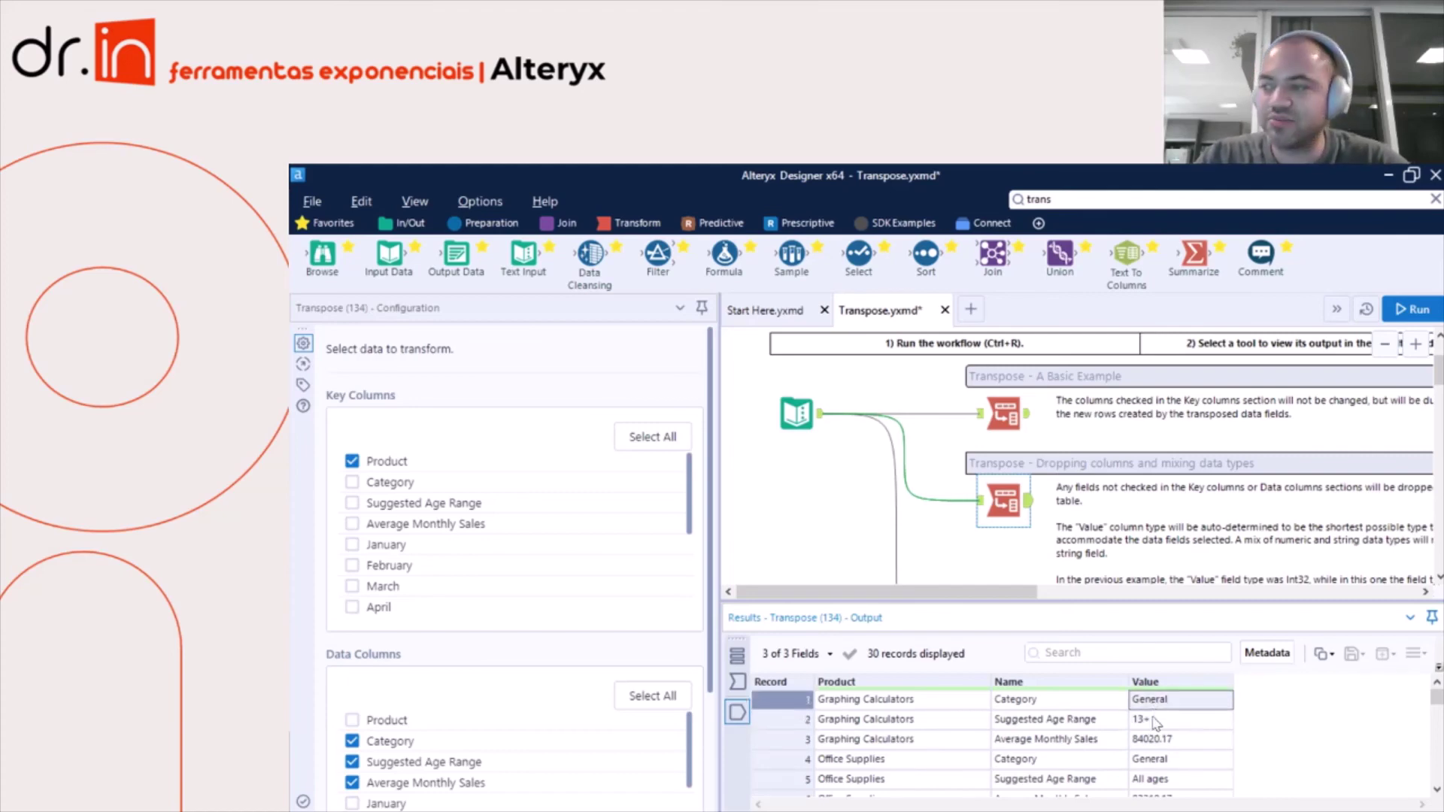
click(1156, 718)
click(1156, 706)
click(1156, 719)
click(1155, 707)
click(1157, 719)
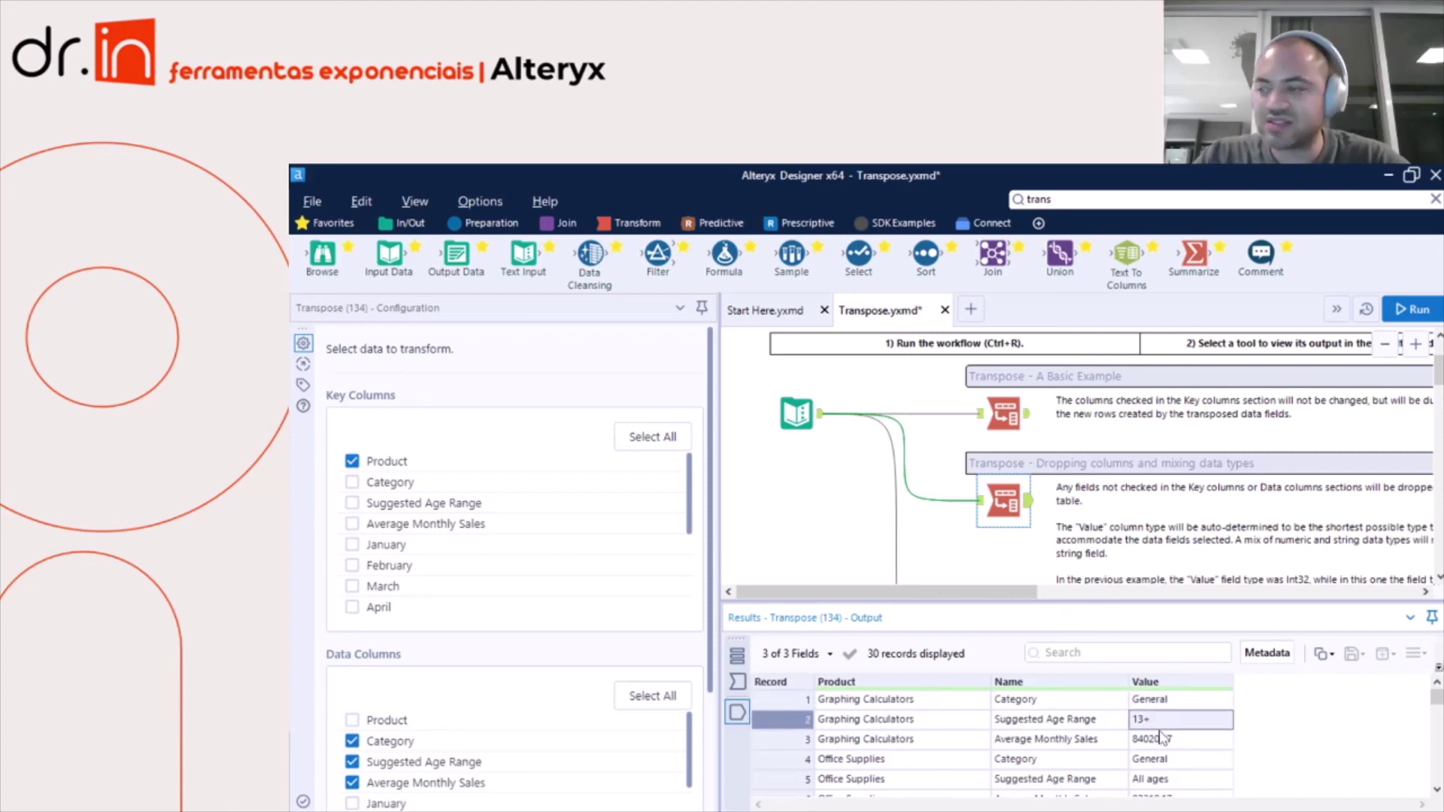
click(1158, 740)
click(1157, 719)
click(1158, 704)
click(1161, 720)
click(1180, 739)
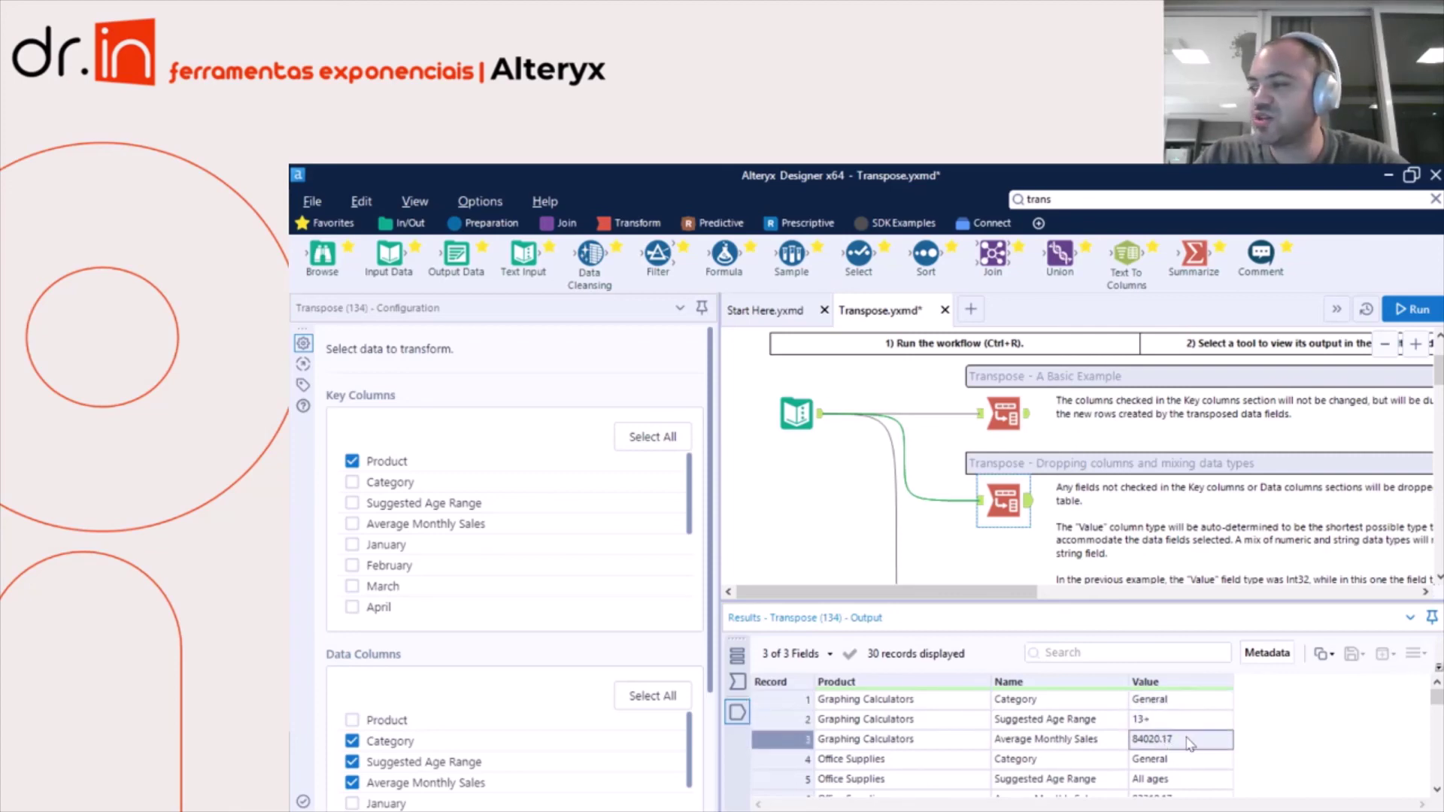